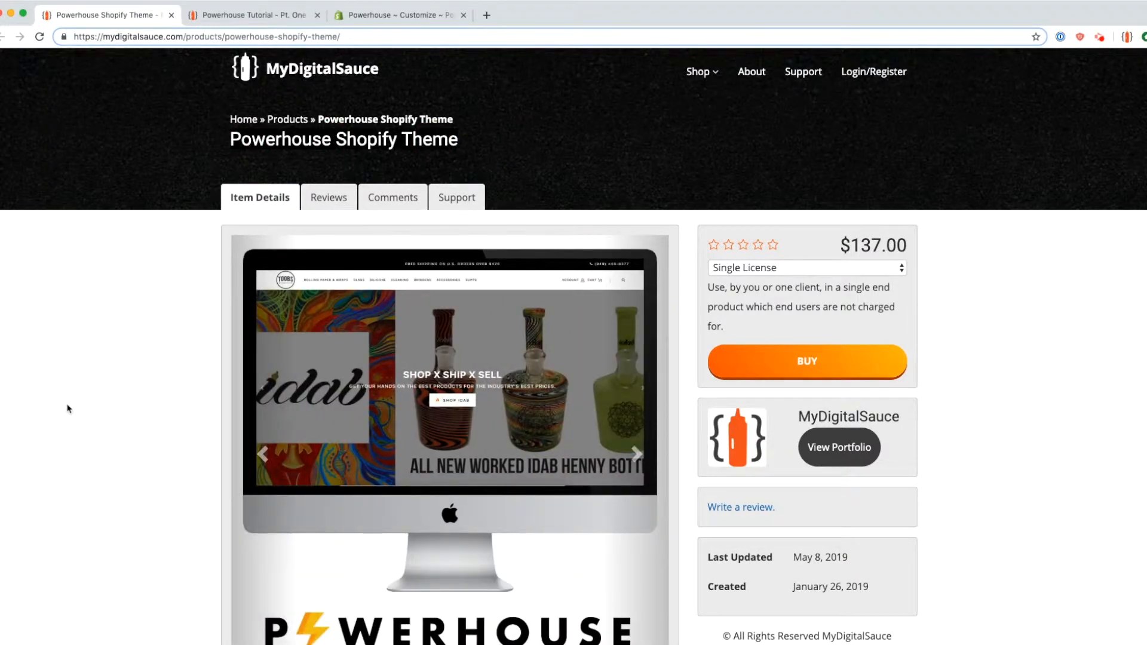
Step: Scroll the Powerhouse Shopify Theme product page, then switch to the Powerhouse Tutorial – Pt. One post
scroll(85, 436, down, 4)
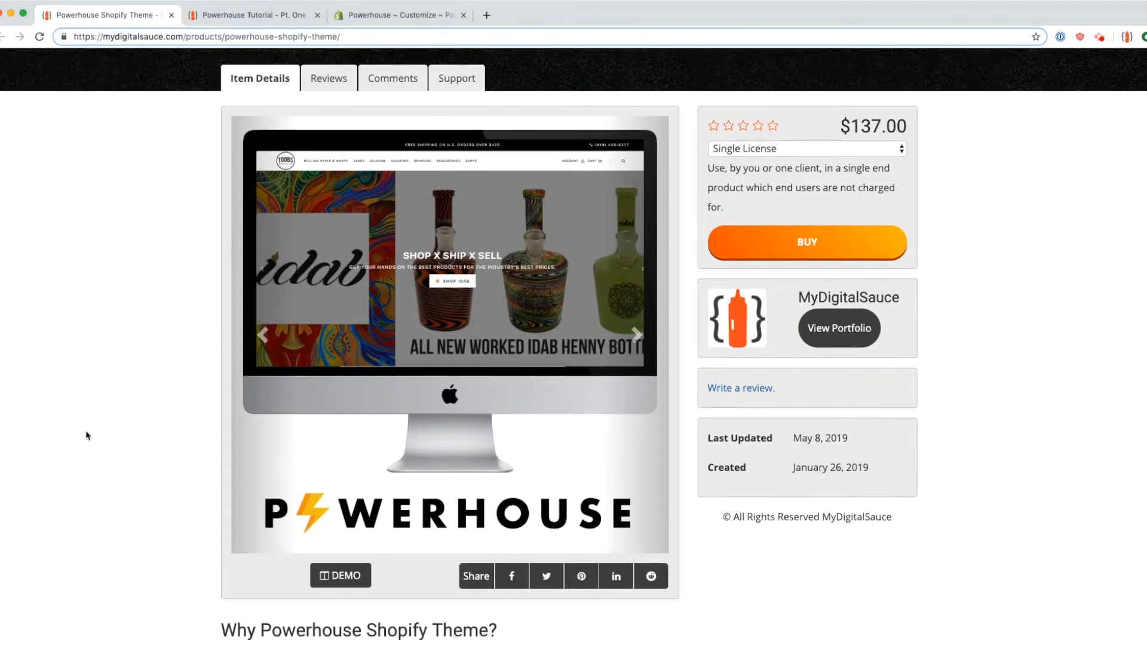
scroll(85, 430, down, 2)
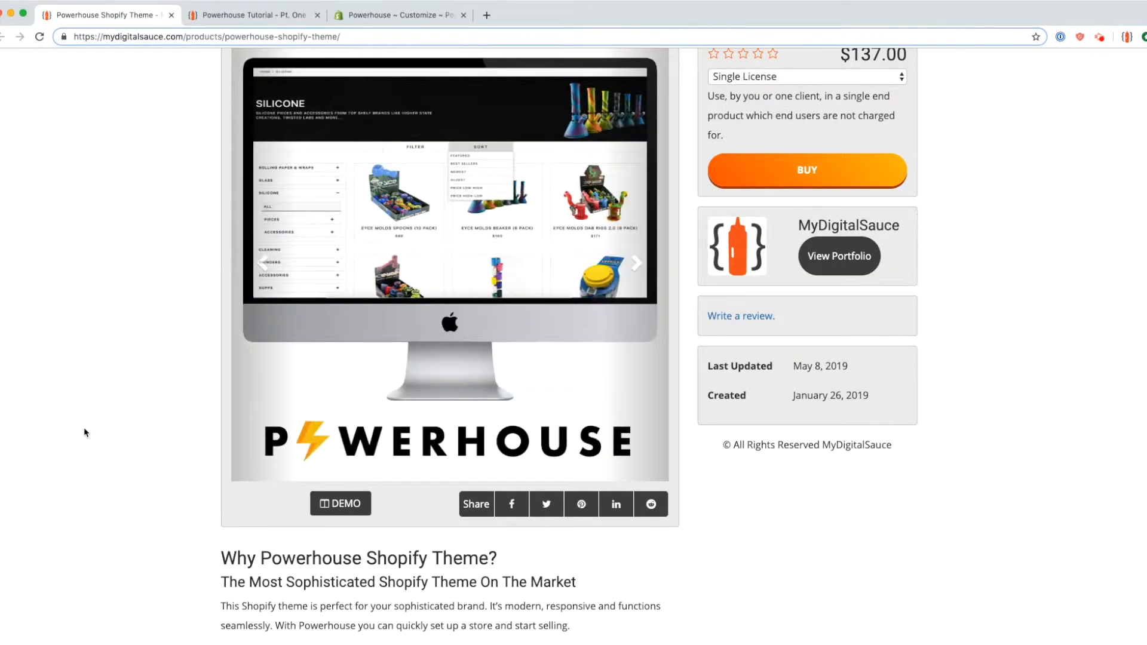
scroll(90, 428, up, 6)
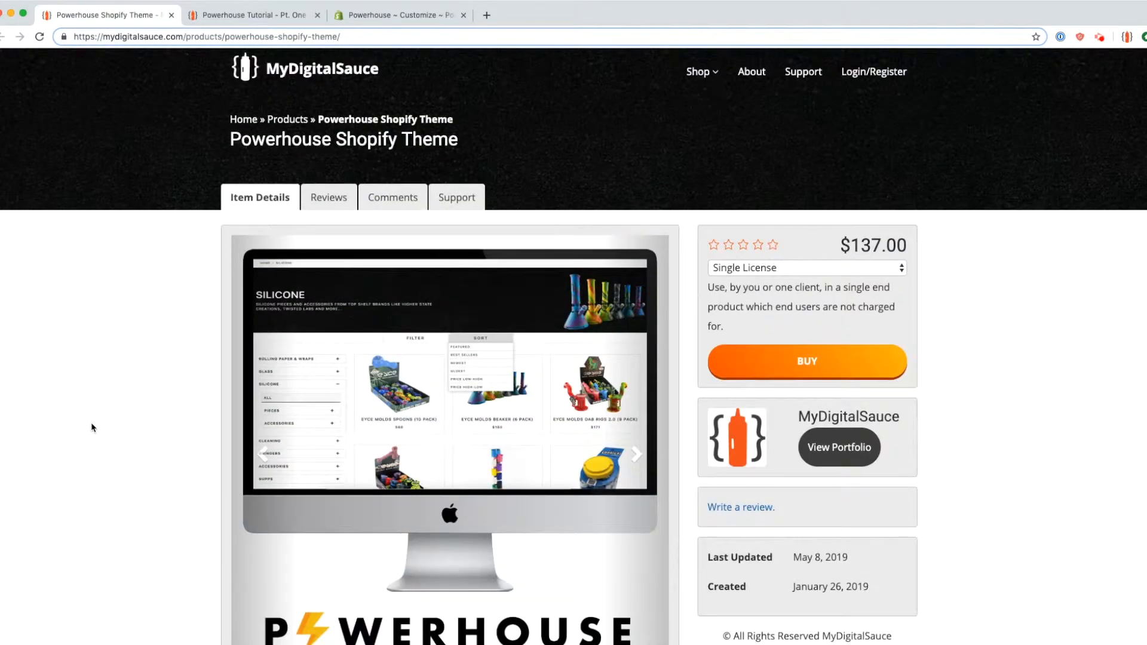
click(212, 18)
drag(207, 36, 87, 64)
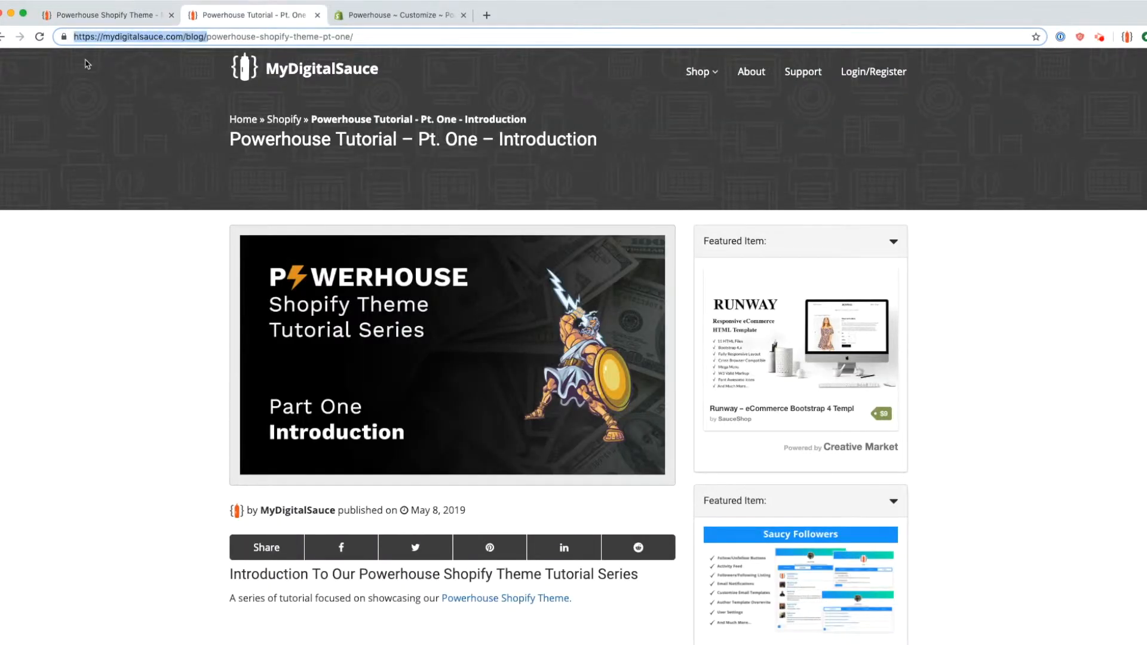
Step: Scroll the introduction post, highlighting its opening image, title and tutorial series subtitle
click(203, 445)
scroll(203, 445, down, 3)
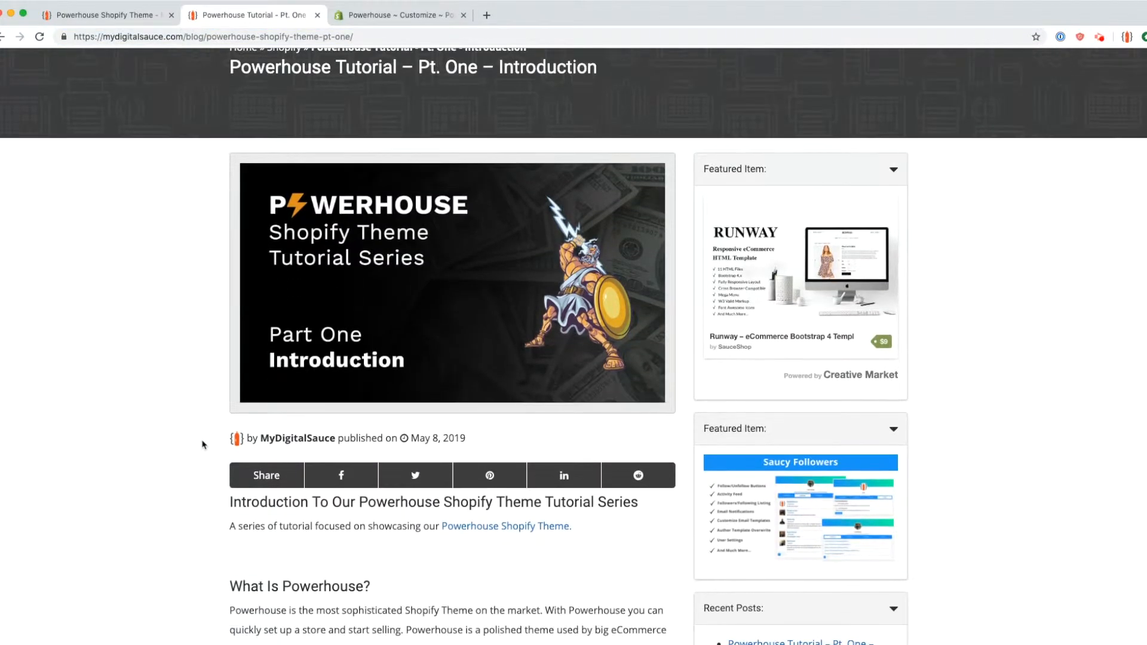
scroll(203, 444, down, 3)
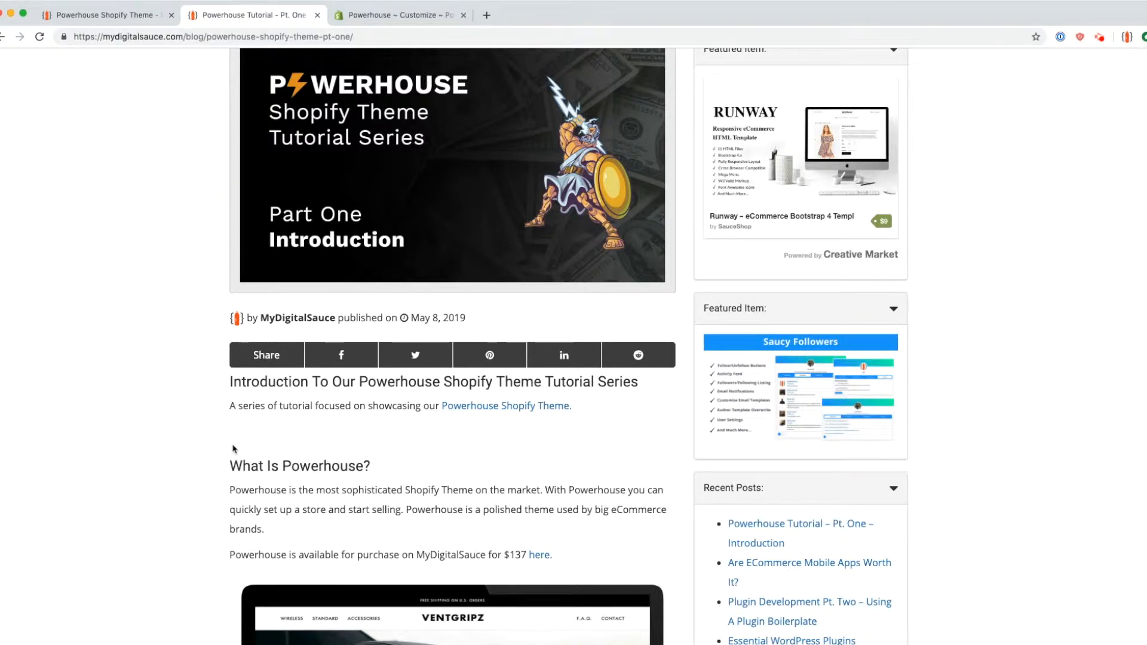
scroll(233, 448, up, 1)
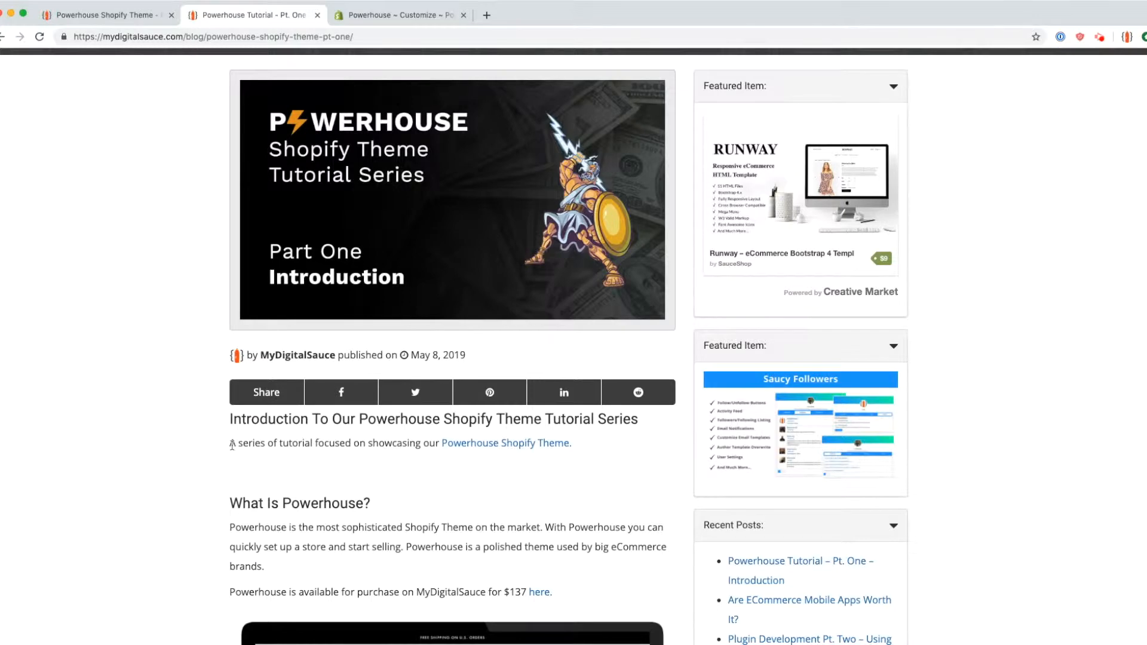
drag(246, 258, 512, 478)
click(248, 441)
drag(230, 445, 599, 445)
click(600, 447)
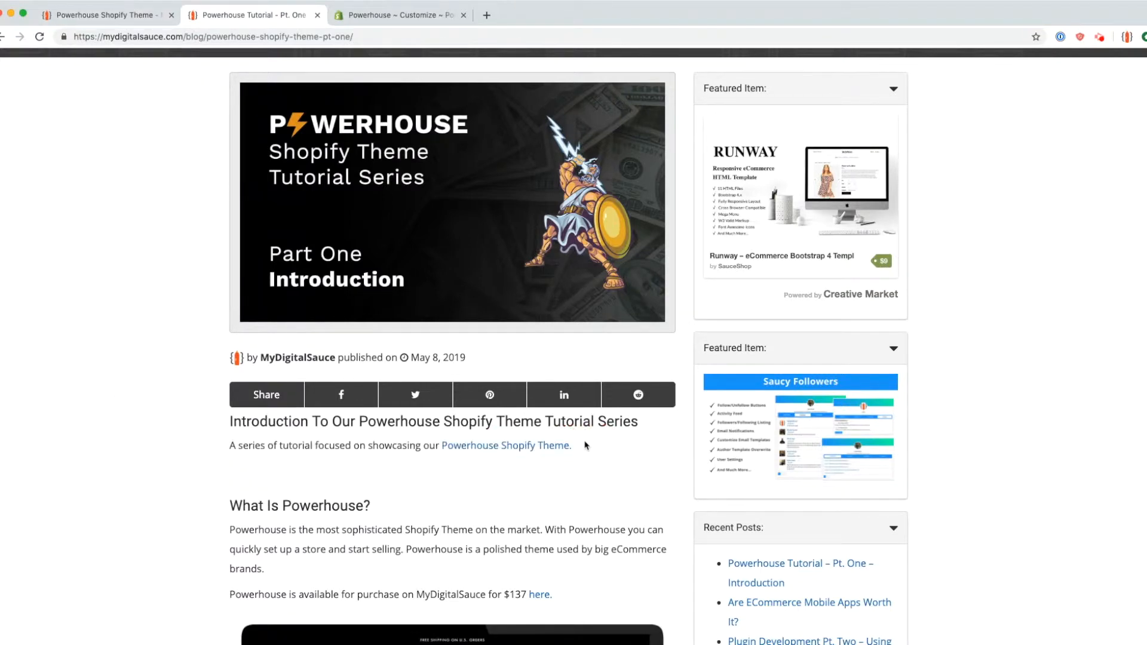
Step: Return to the Powerhouse Shopify Theme product page
click(586, 449)
scroll(343, 525, down, 3)
click(117, 22)
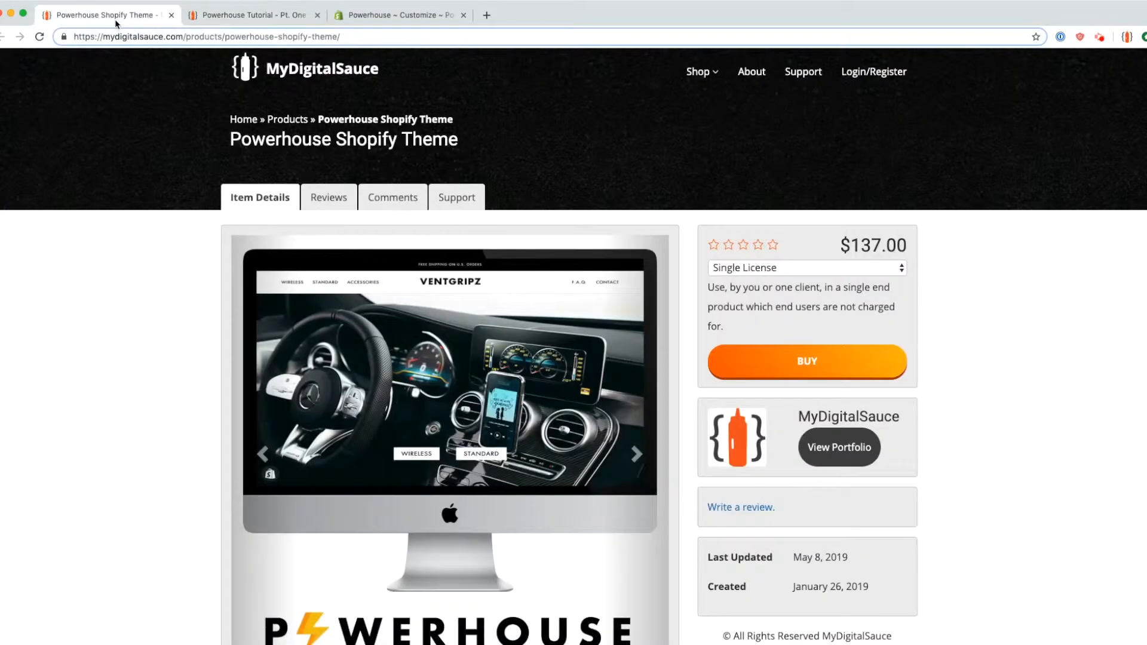
Step: Scroll the product page, highlighting the Why Powerhouse introduction and the Features list
scroll(161, 400, down, 5)
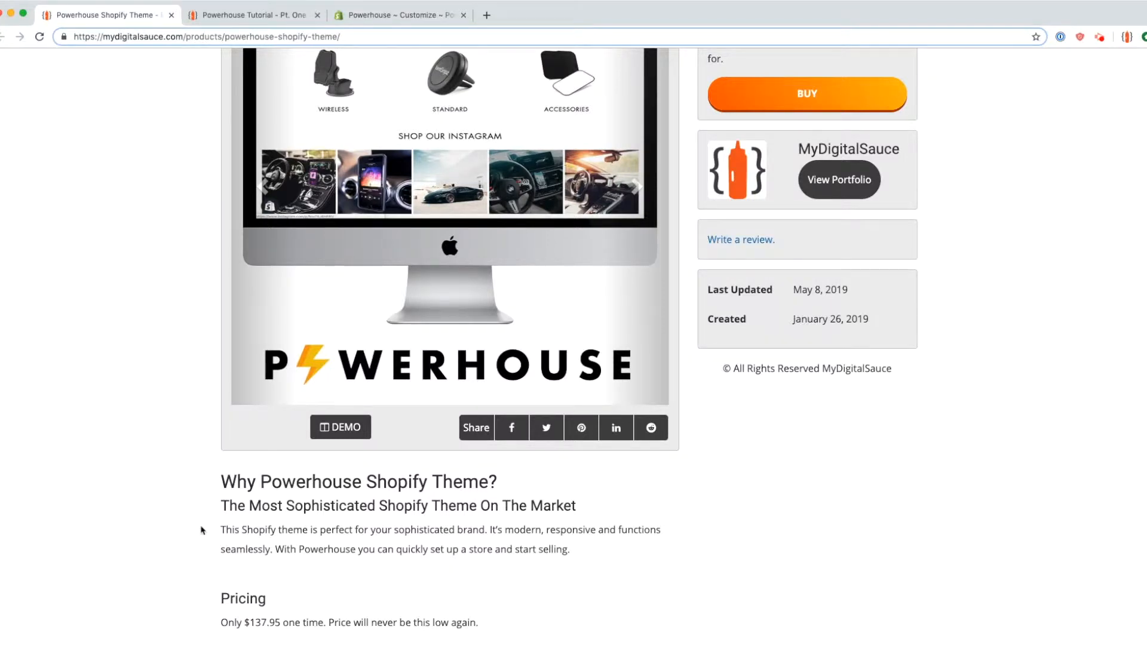
drag(202, 530, 307, 530)
click(309, 525)
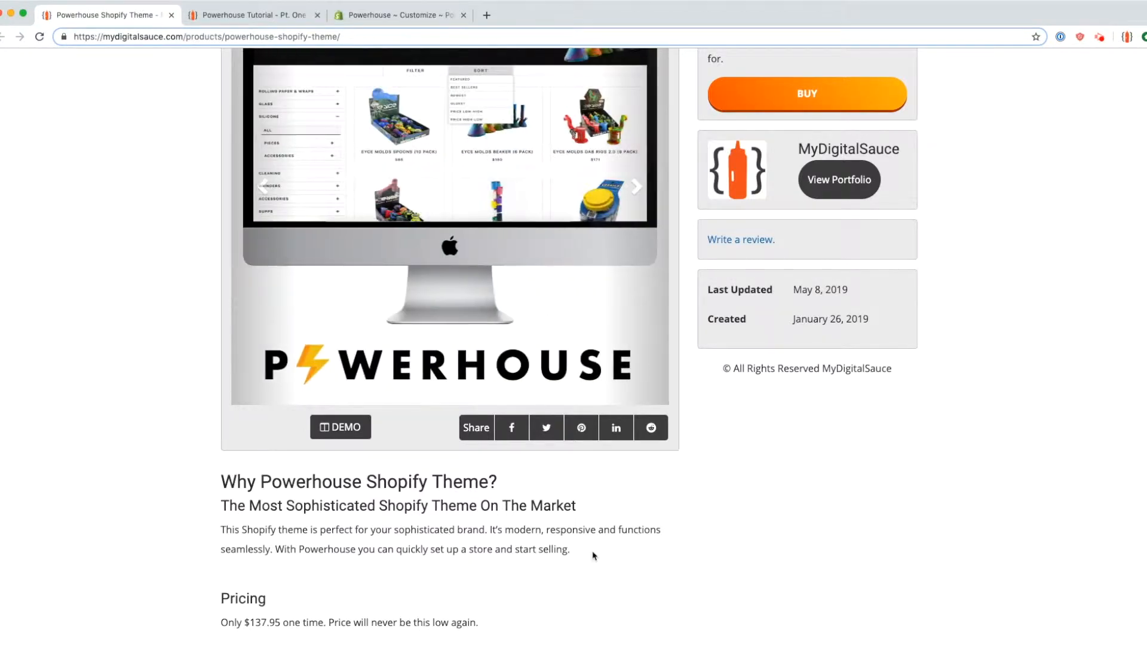
scroll(571, 559, down, 3)
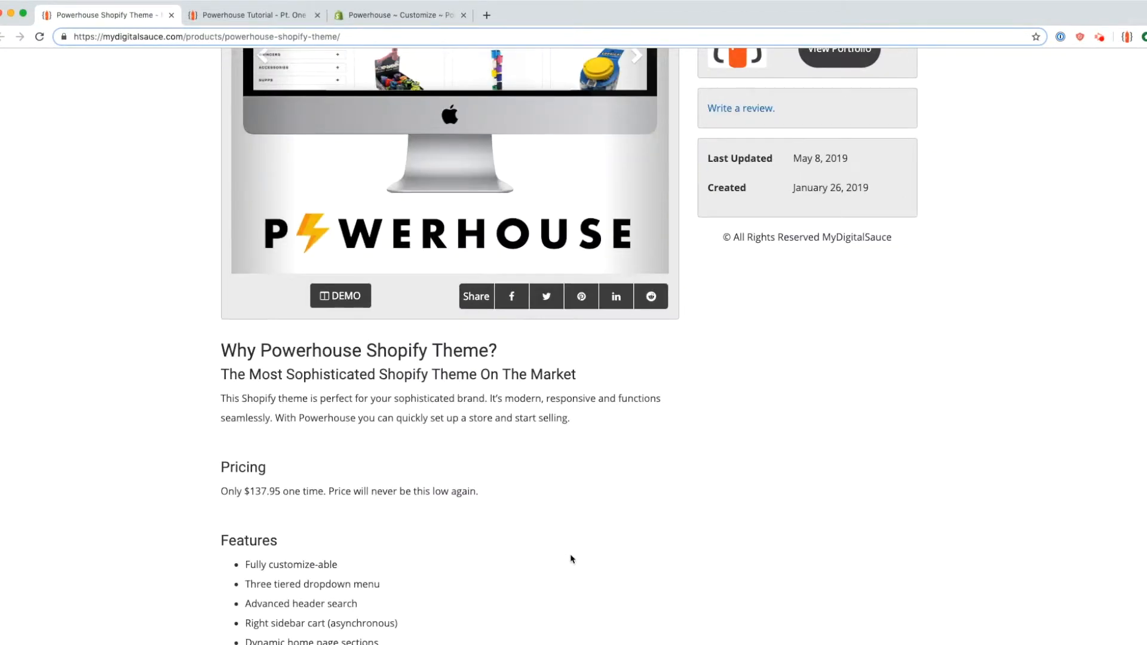
scroll(570, 557, down, 5)
drag(209, 254, 448, 490)
click(448, 491)
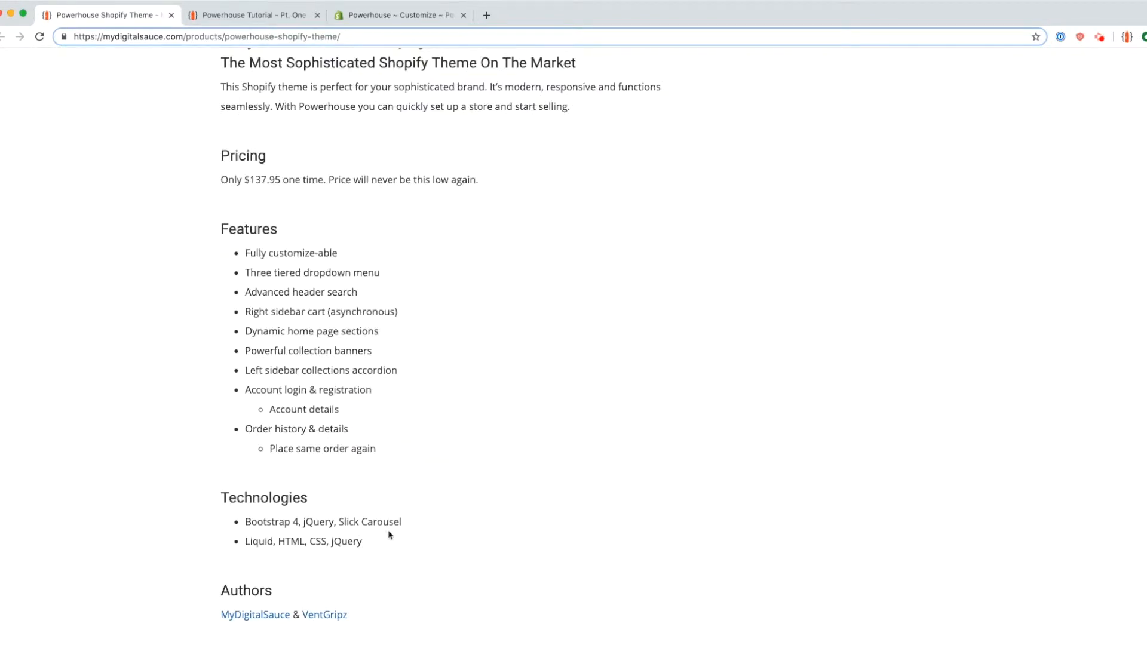
scroll(365, 469, up, 10)
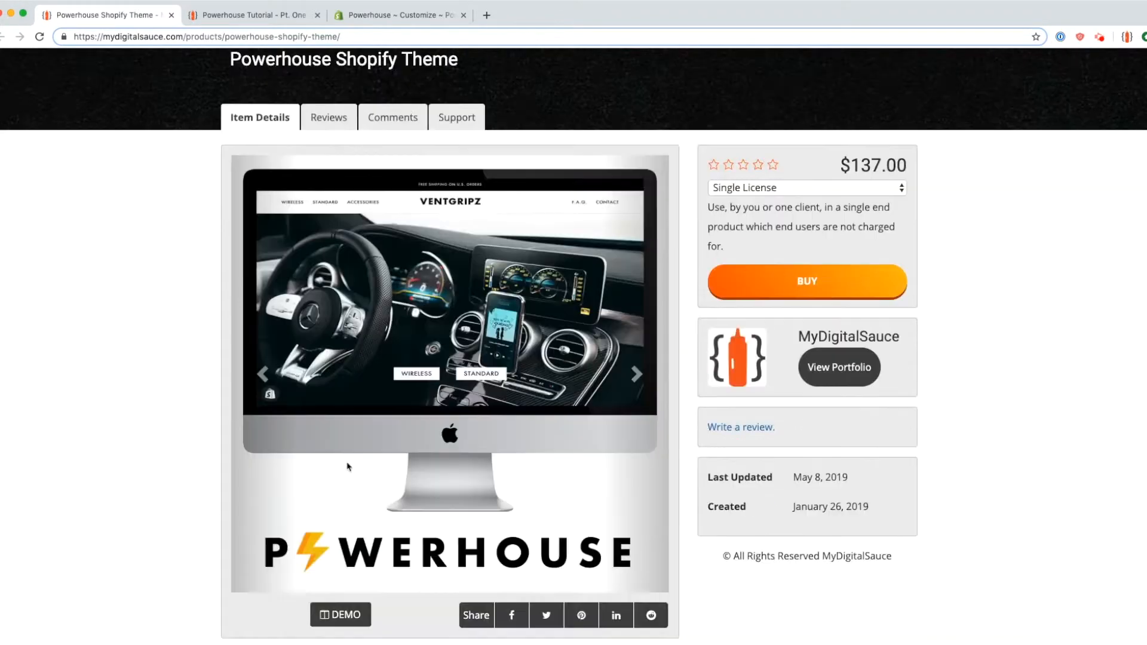
scroll(349, 467, down, 1)
Step: Highlight the $137.00 price, then go back to the Powerhouse tutorial post
drag(968, 106, 936, 106)
click(935, 111)
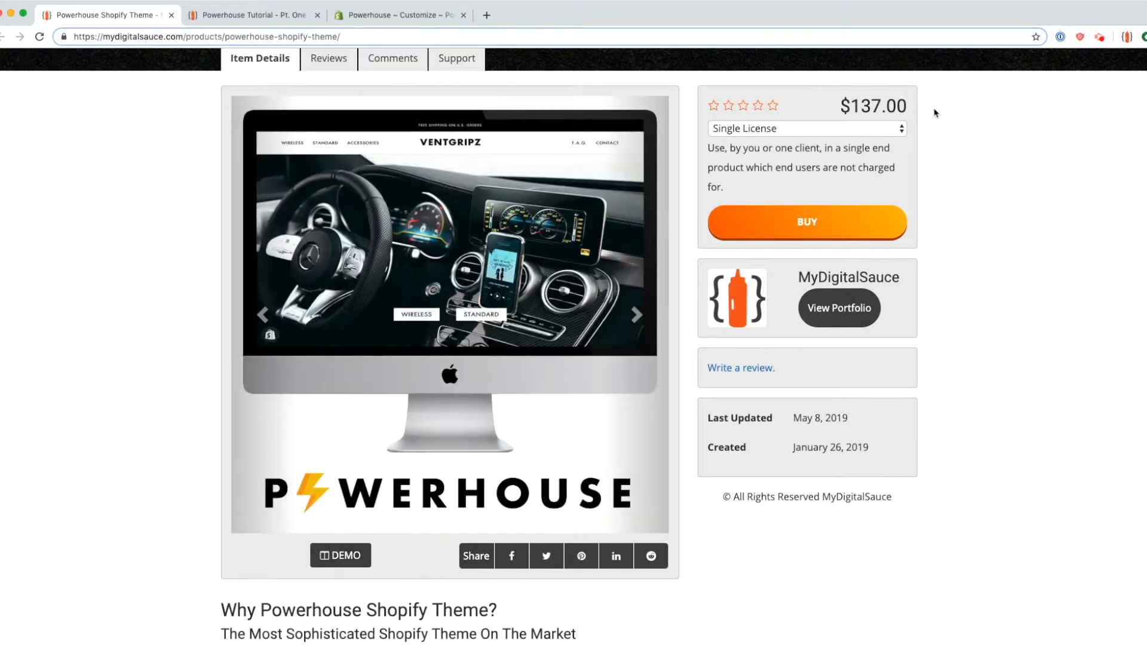
scroll(932, 225, up, 1)
drag(837, 150, 971, 156)
click(933, 159)
click(972, 157)
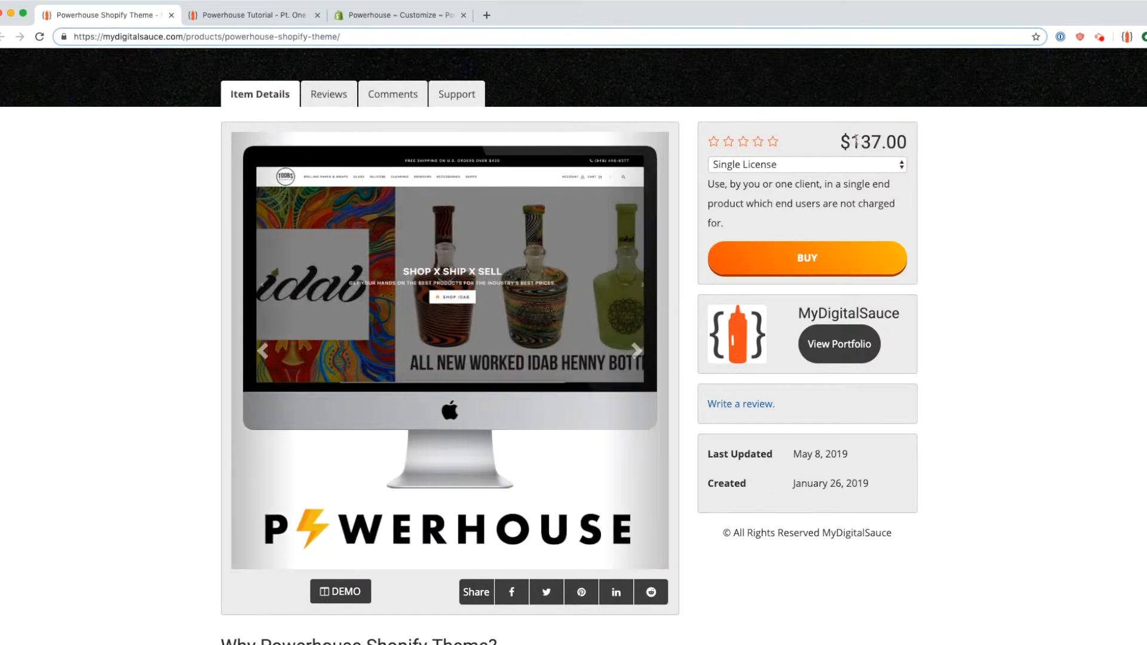
click(251, 16)
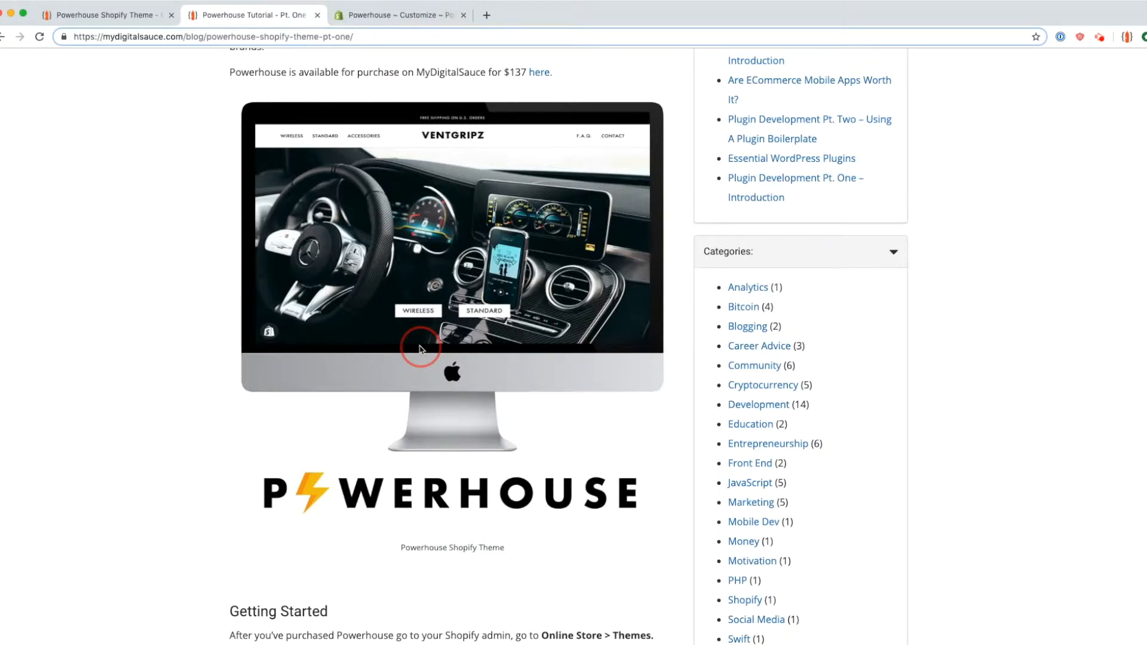
Step: Highlight the Getting Started upload instructions, then bring up the Powerhouse ~ Customize editor
scroll(183, 424, down, 7)
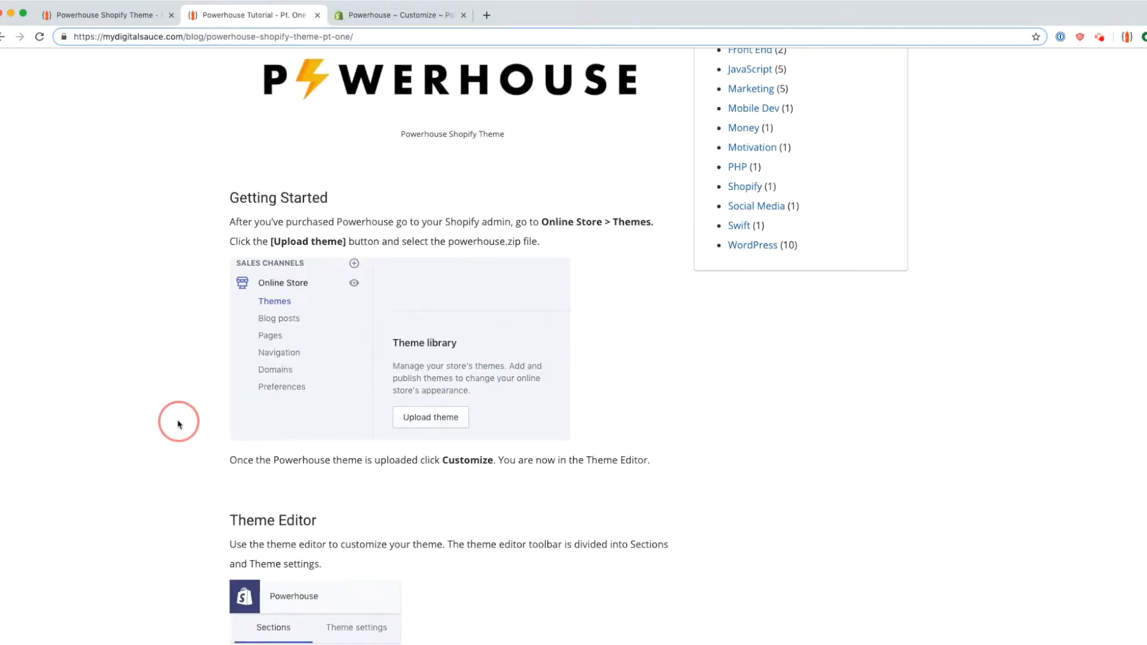
drag(230, 221, 544, 233)
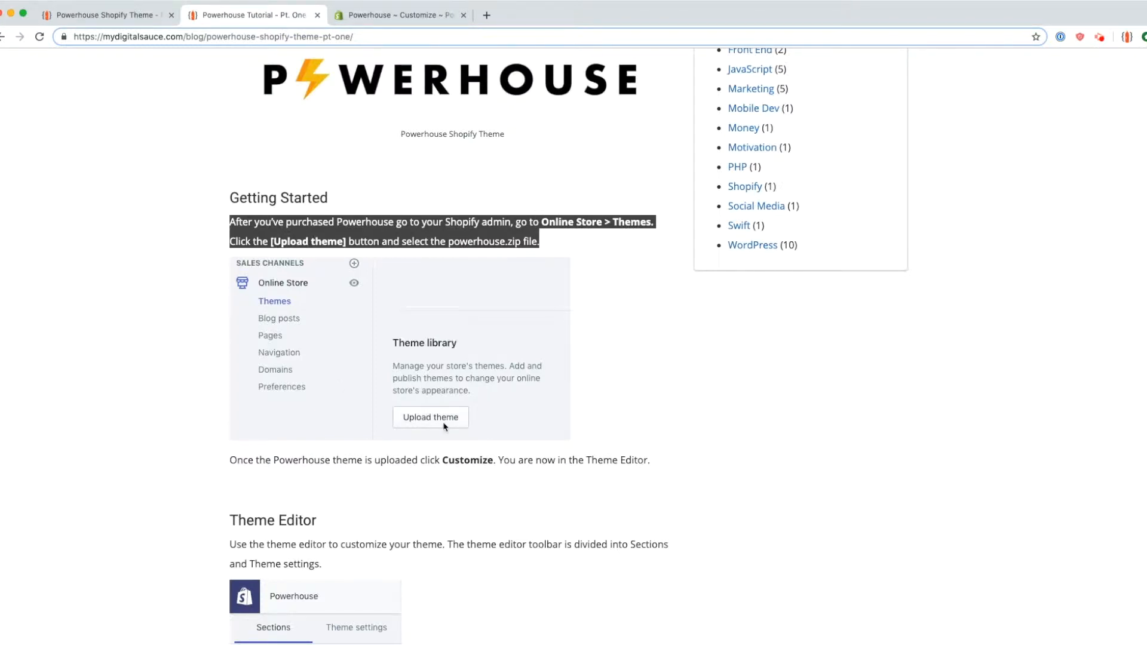
click(386, 17)
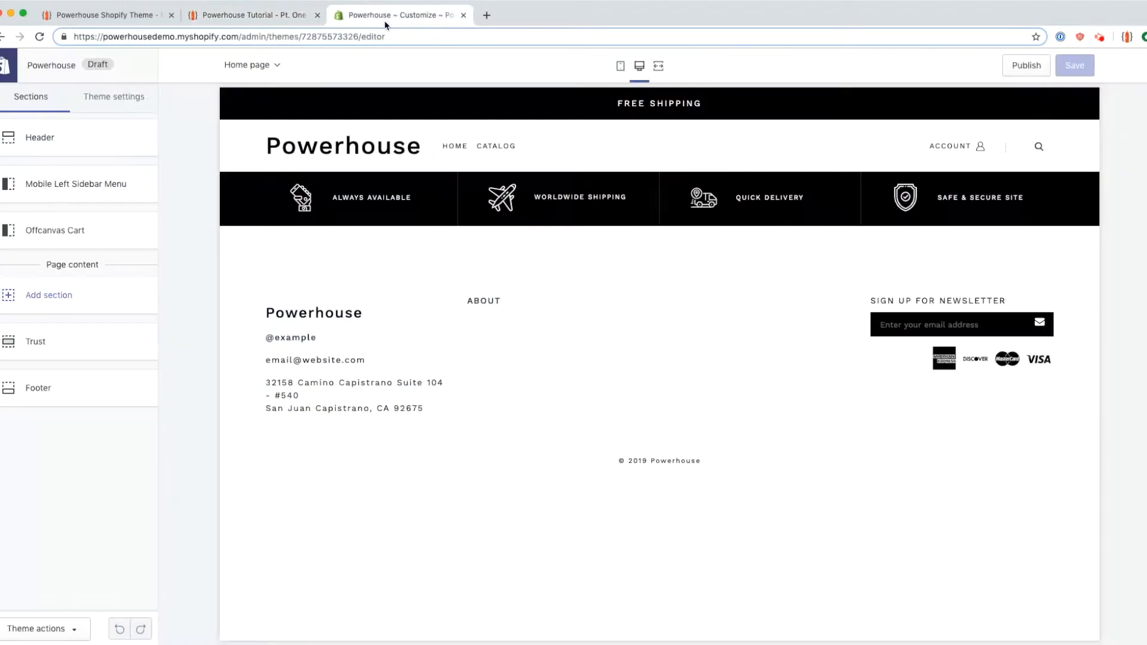
Step: On the Online Store Themes page, start a theme upload and cancel it without choosing a file
click(6, 66)
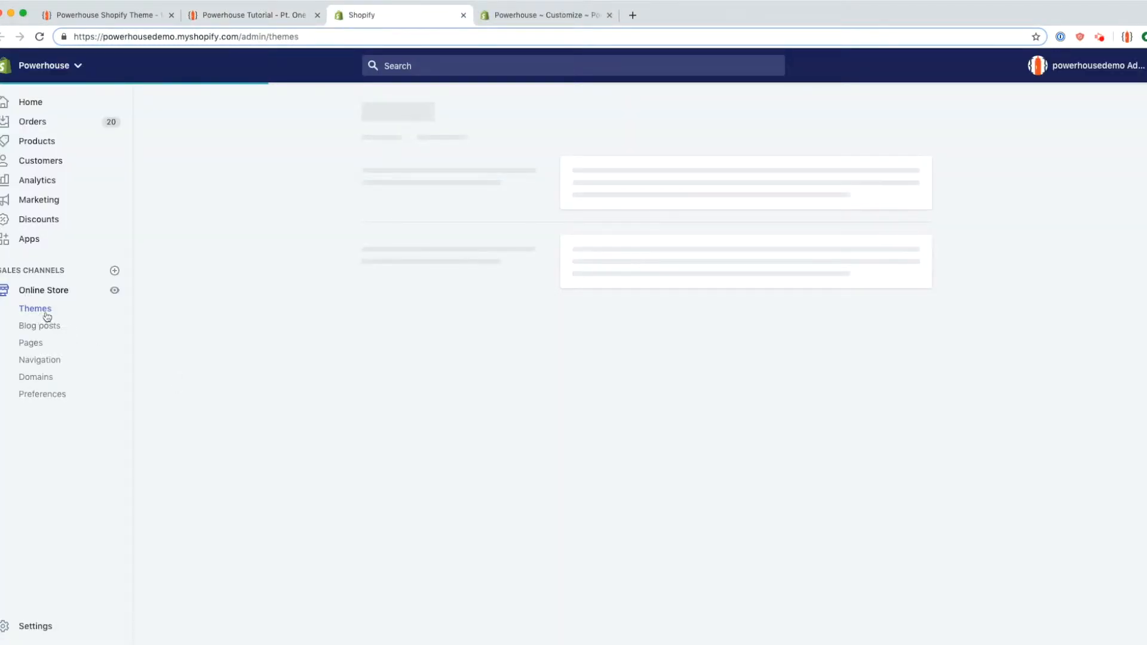
click(391, 523)
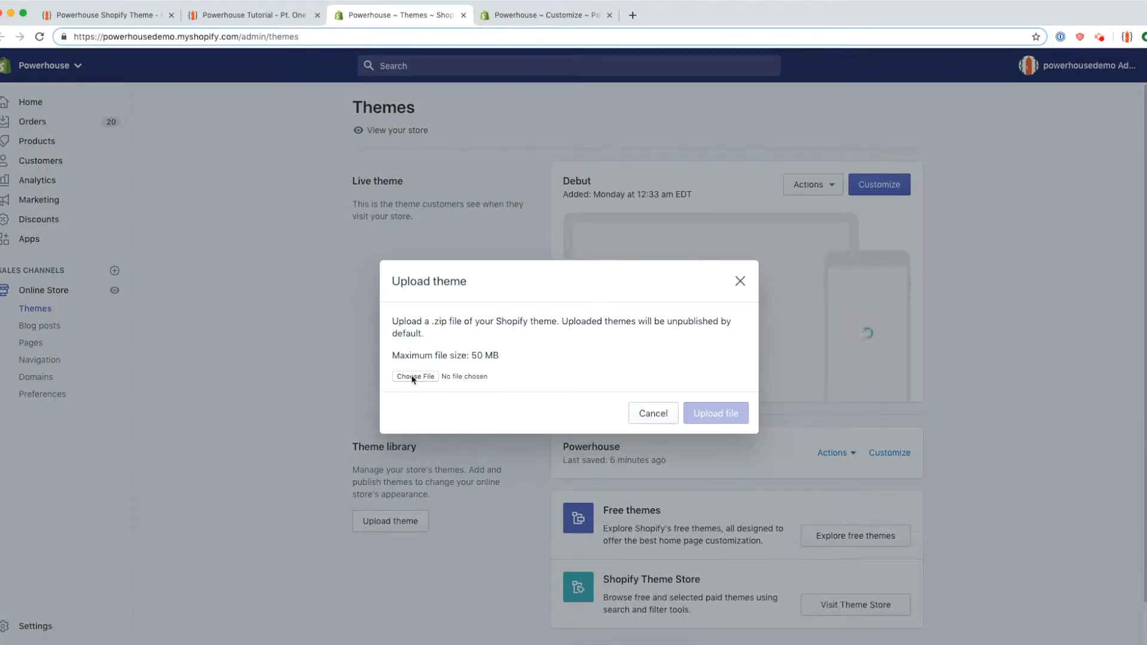
click(413, 379)
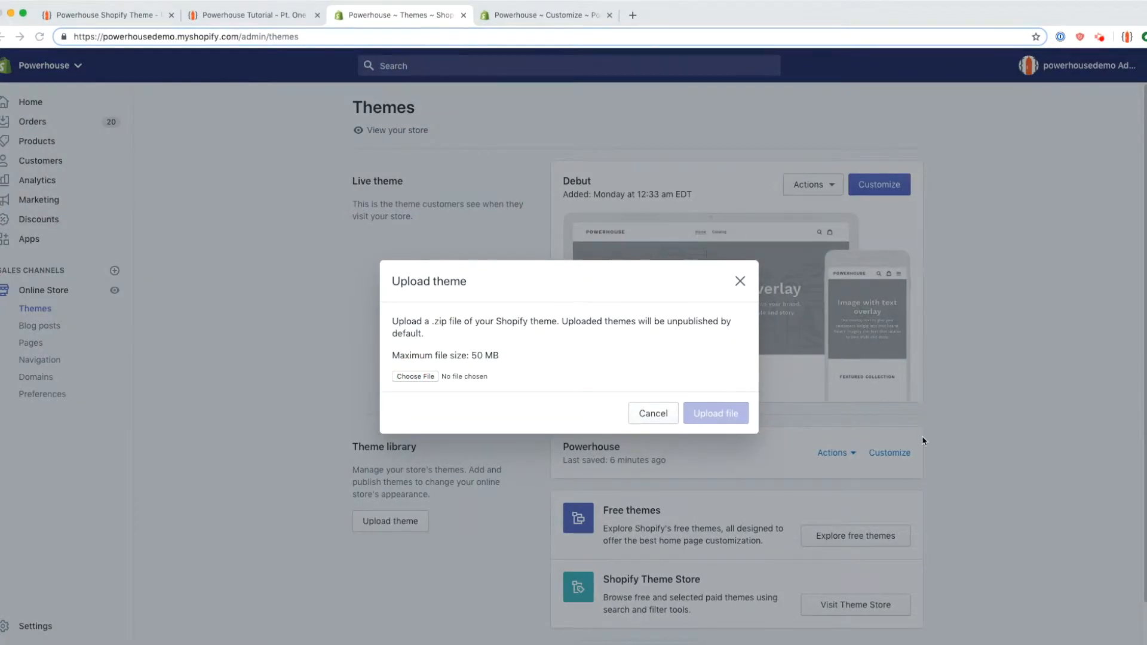
click(653, 413)
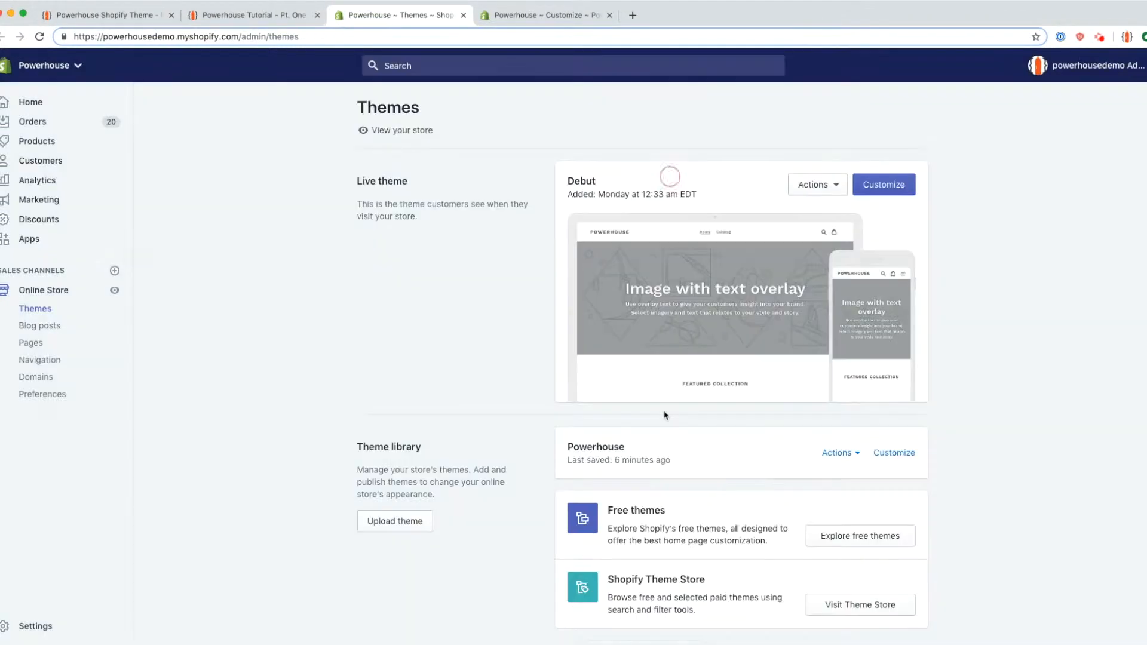
Step: Highlight the theme library text, close the Themes tab and return to the tutorial post
drag(546, 427, 966, 457)
click(961, 462)
click(463, 15)
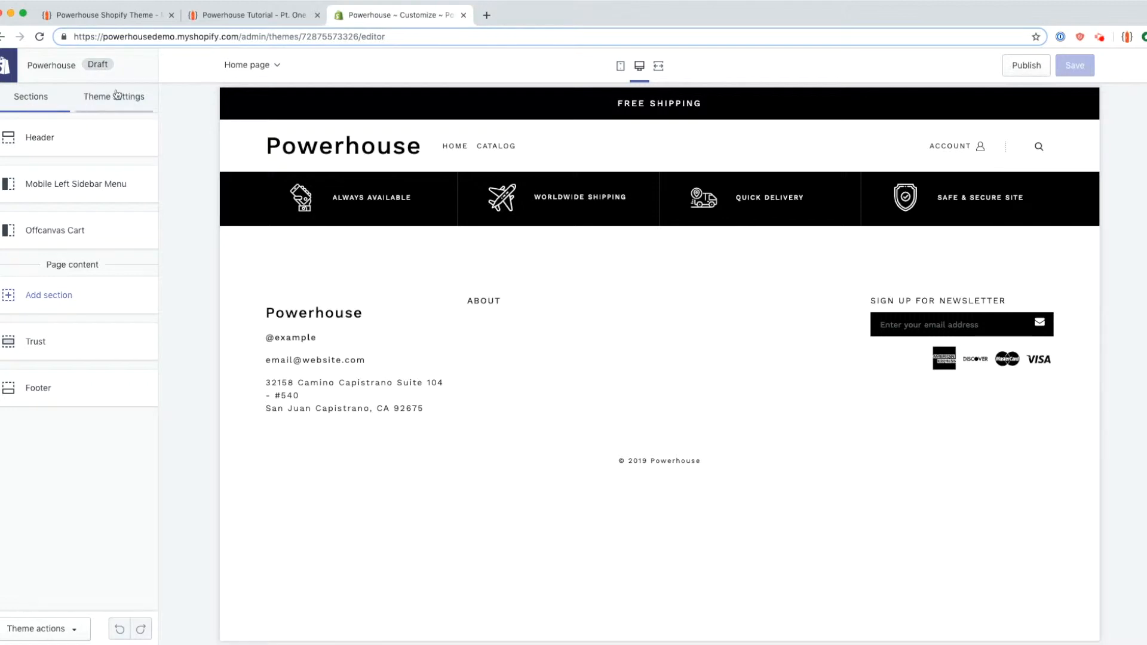
click(251, 15)
scroll(169, 365, down, 4)
drag(231, 305, 629, 322)
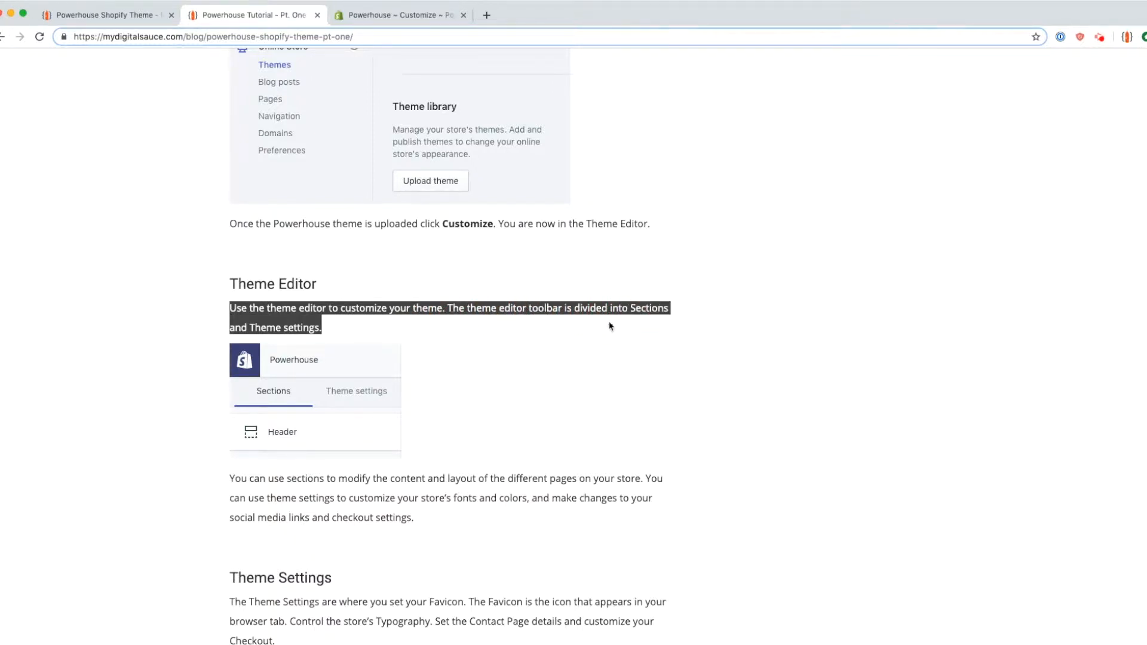
scroll(472, 372, down, 1)
drag(211, 425, 545, 452)
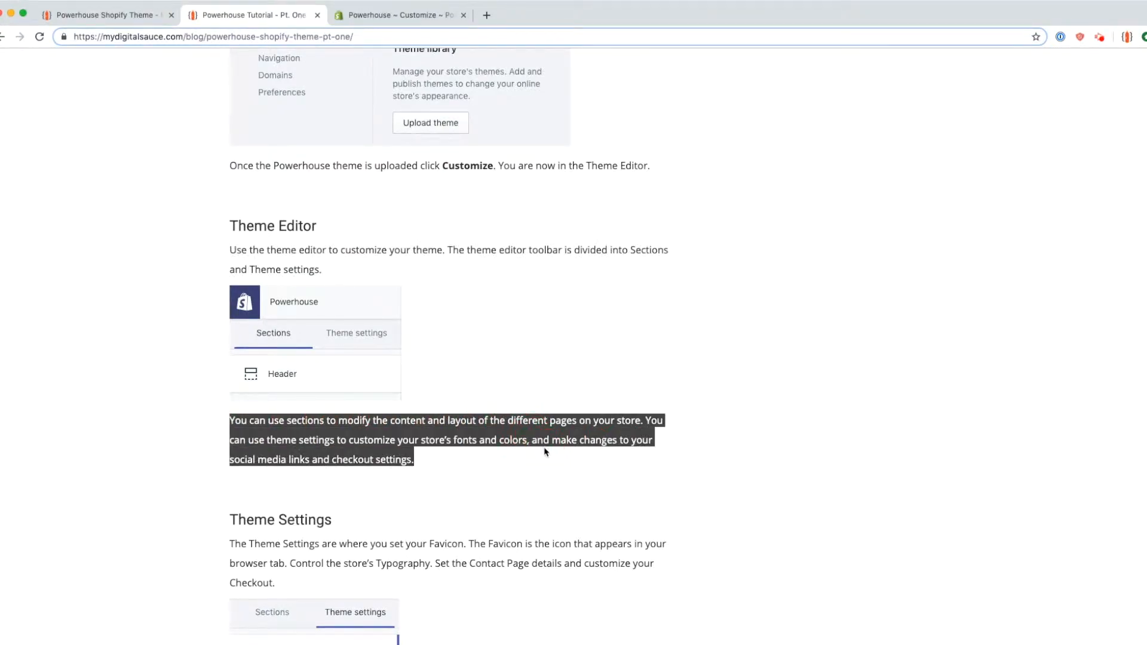
Step: Choose the orange lightning-bolt image as the theme's favicon and save the theme
click(511, 455)
click(406, 19)
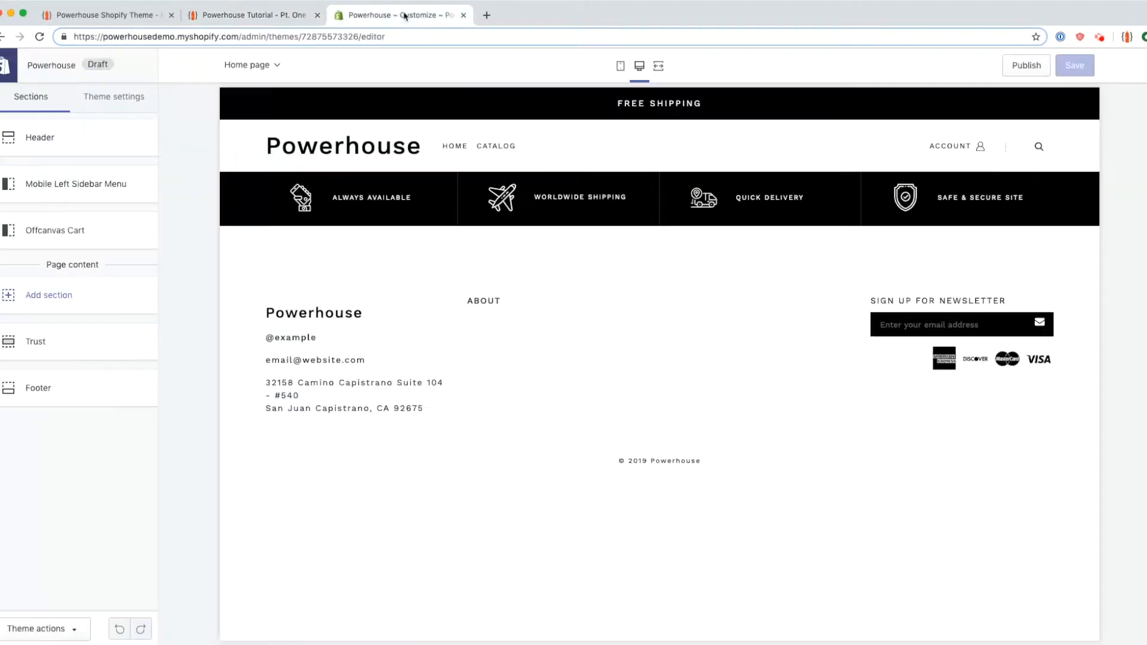
click(128, 105)
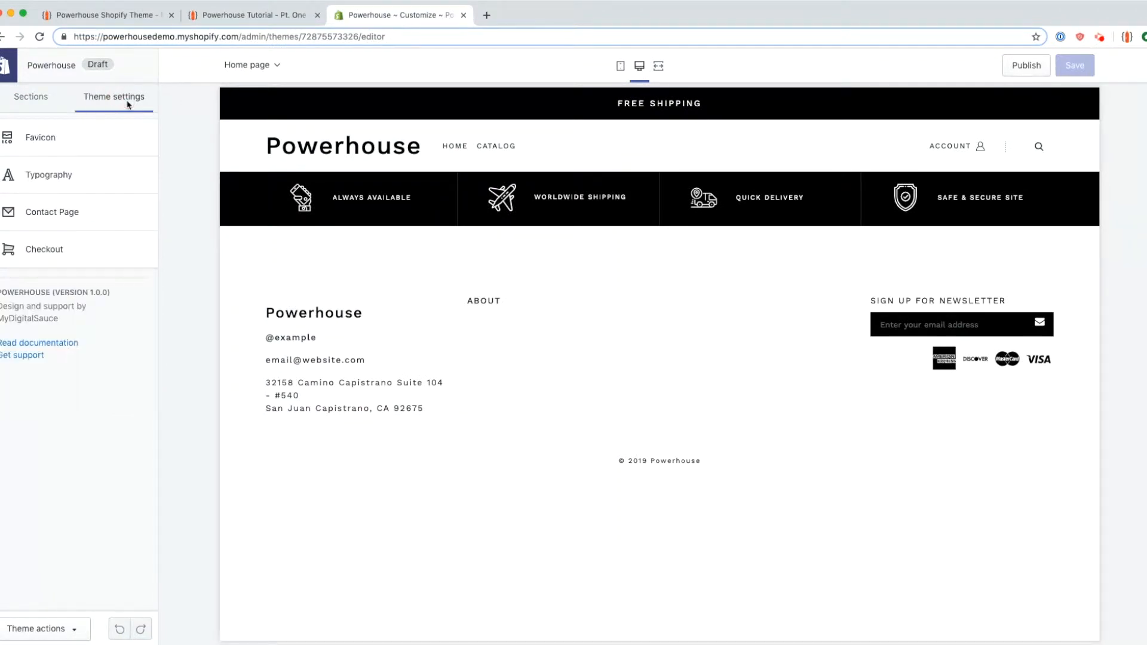
click(53, 142)
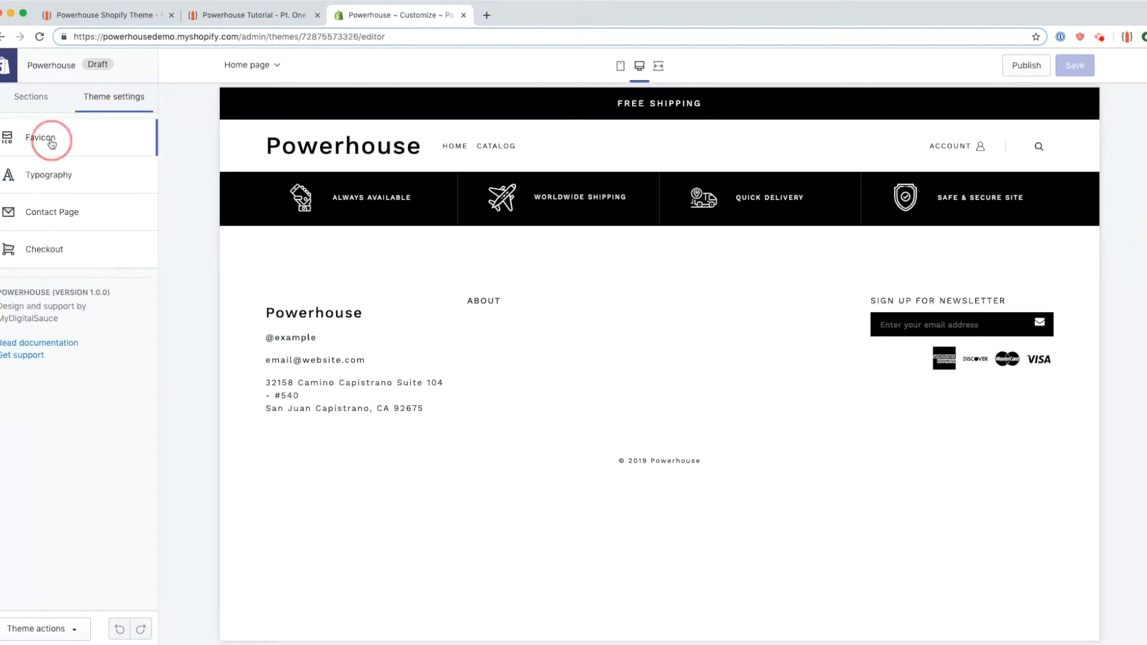
click(73, 191)
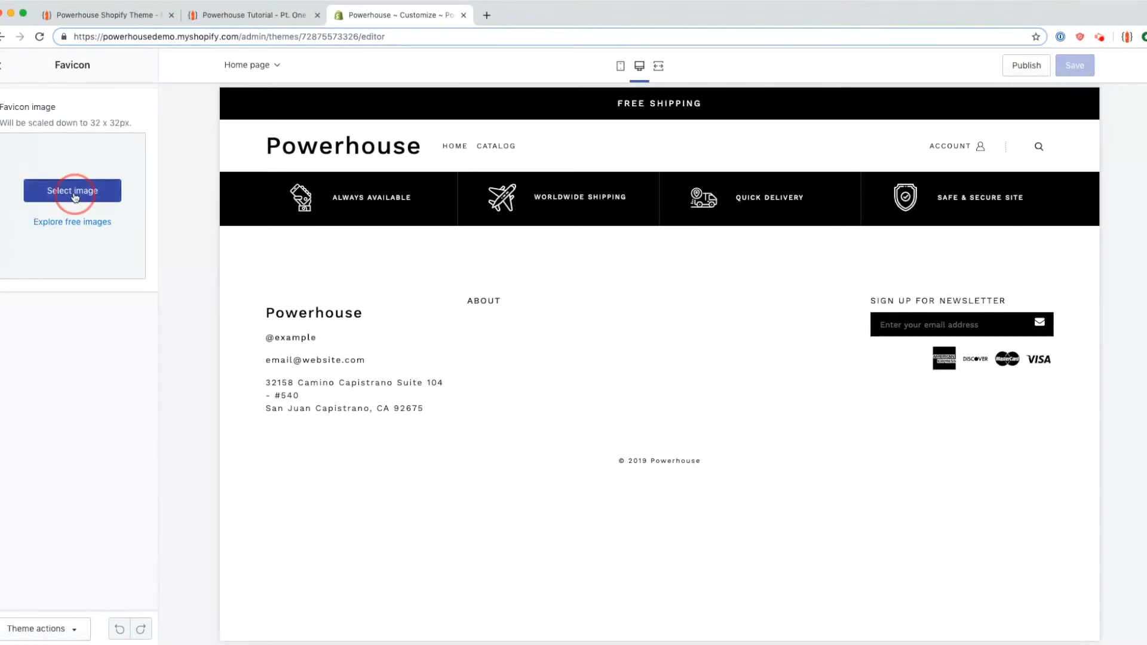
click(101, 181)
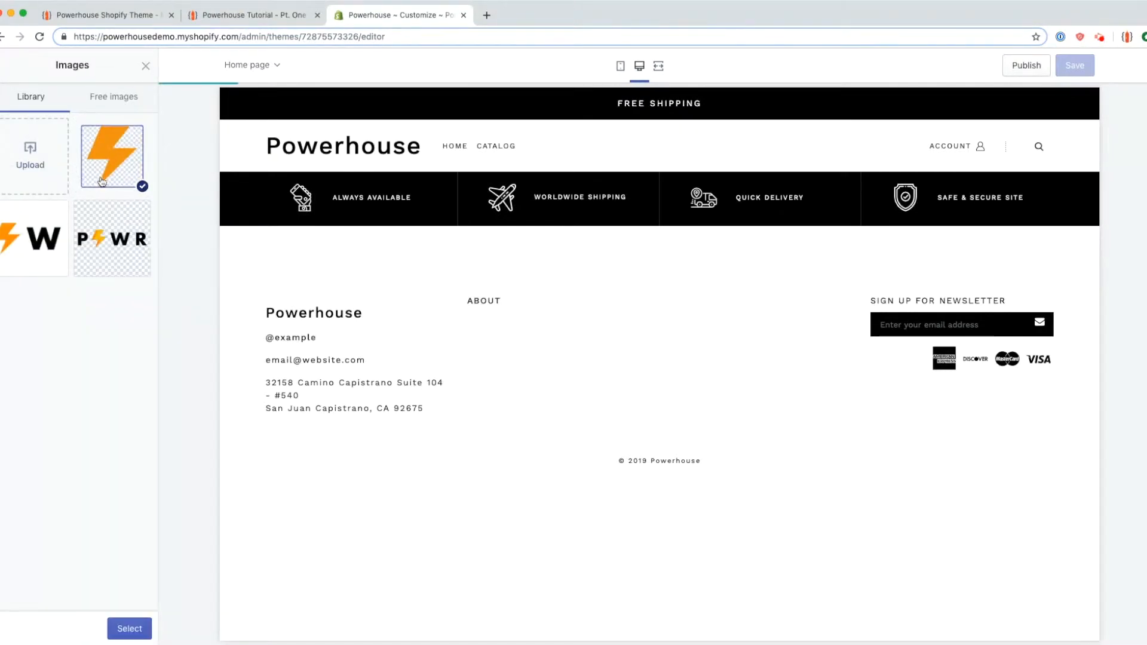
click(148, 629)
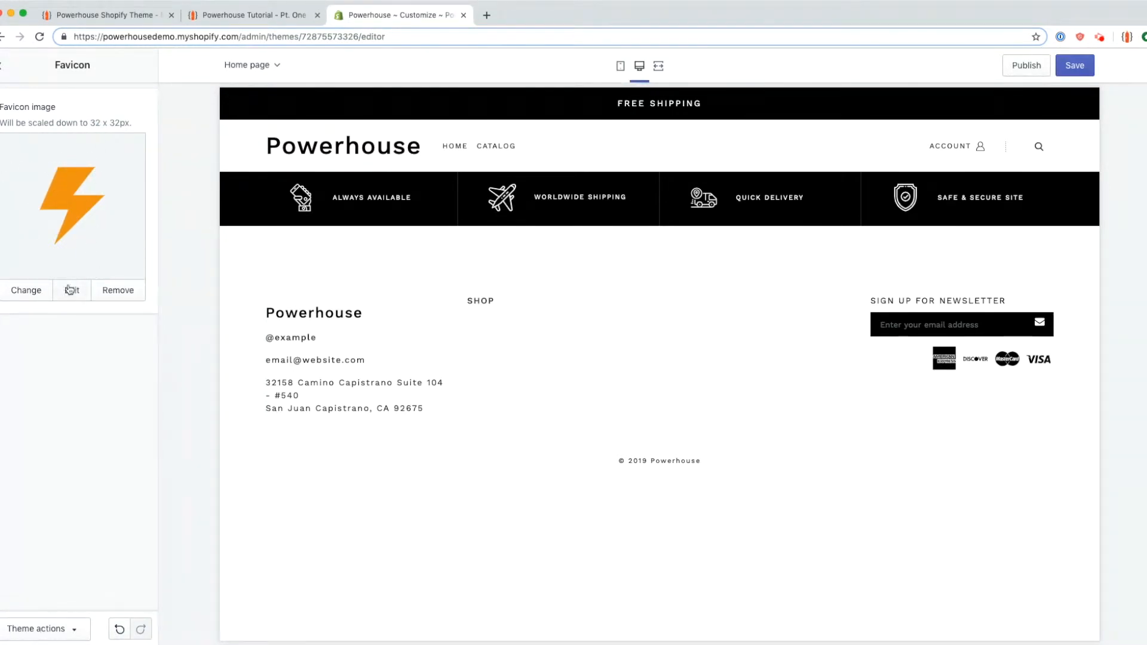
click(5, 67)
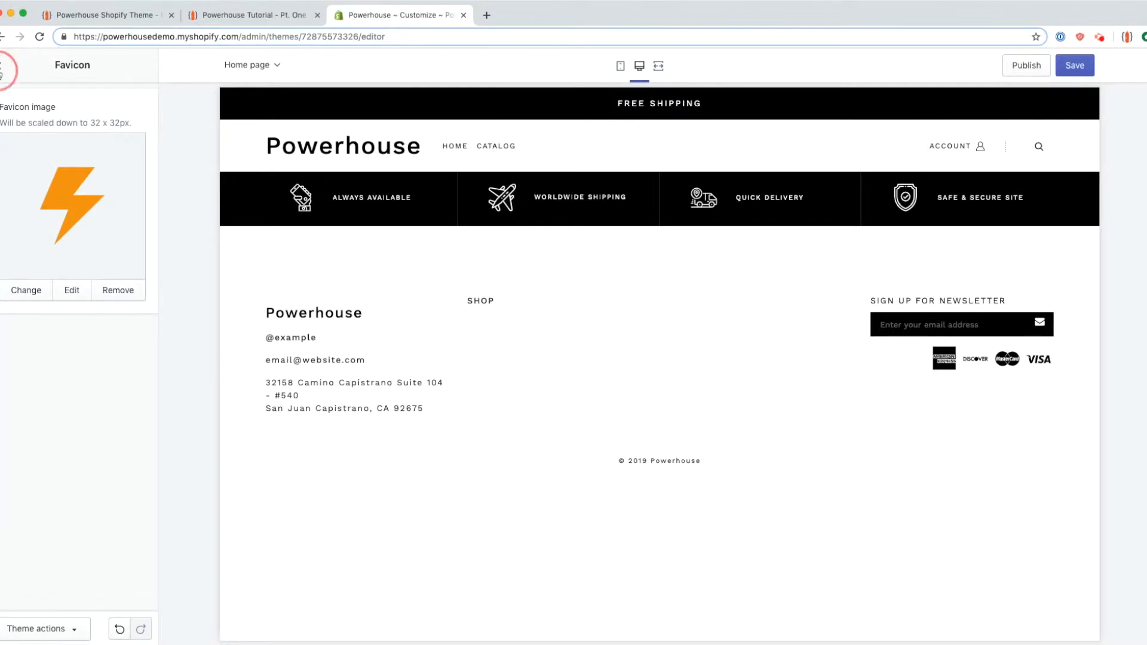
click(1073, 74)
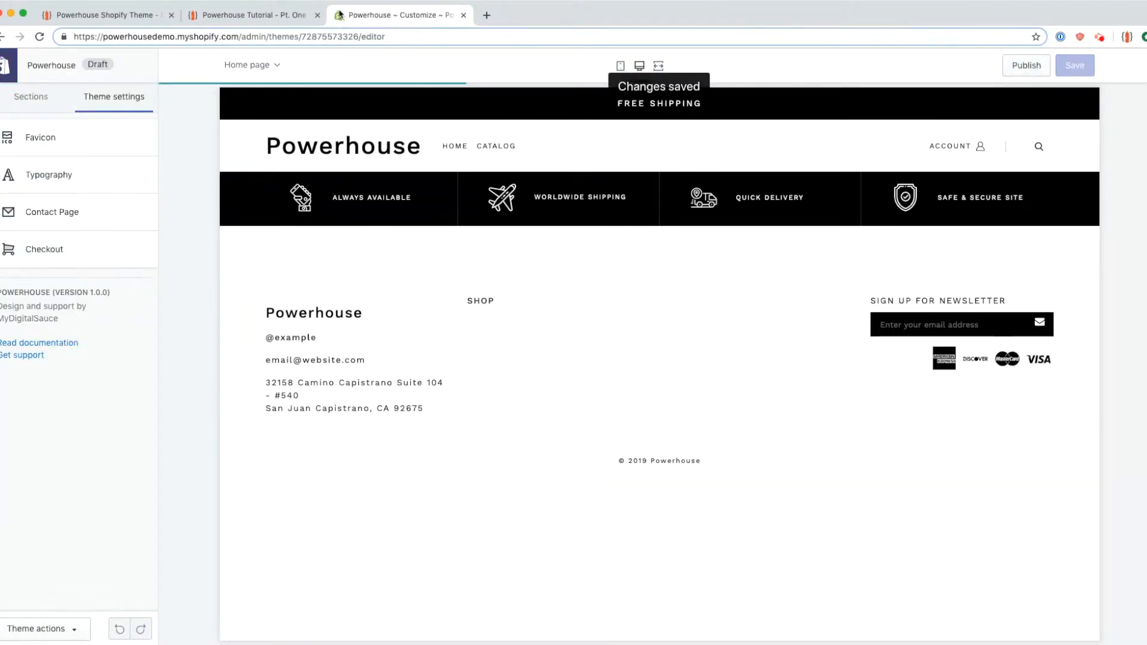
Step: Review the Work Sans typography settings, comparing the header and footer text in the preview
click(75, 181)
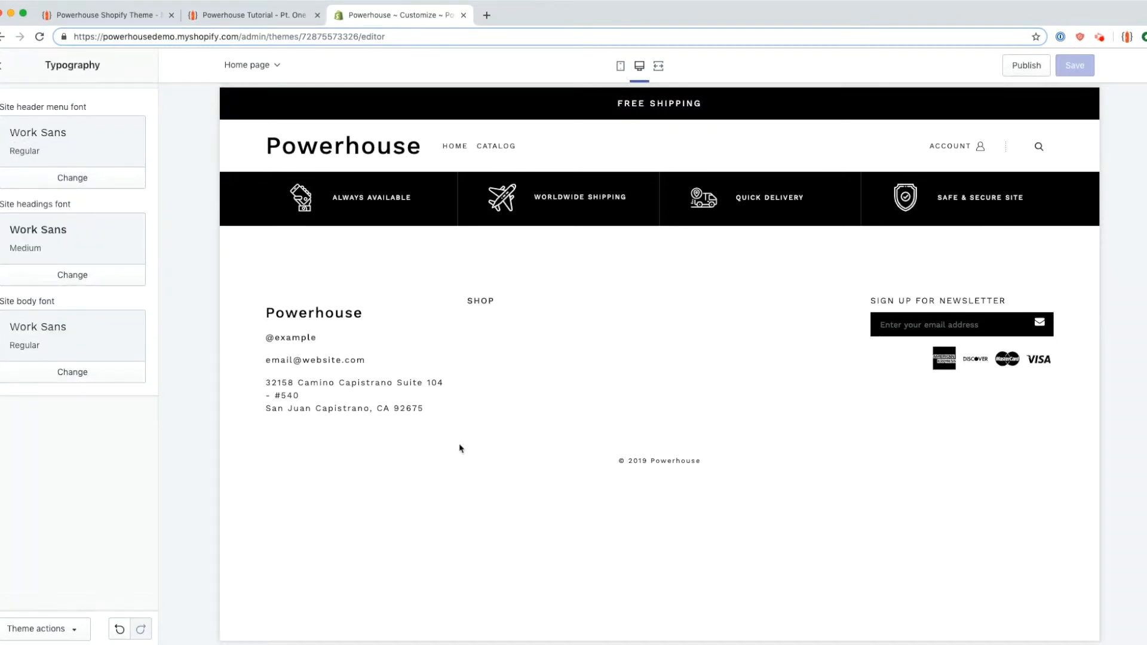
drag(319, 150, 27, 118)
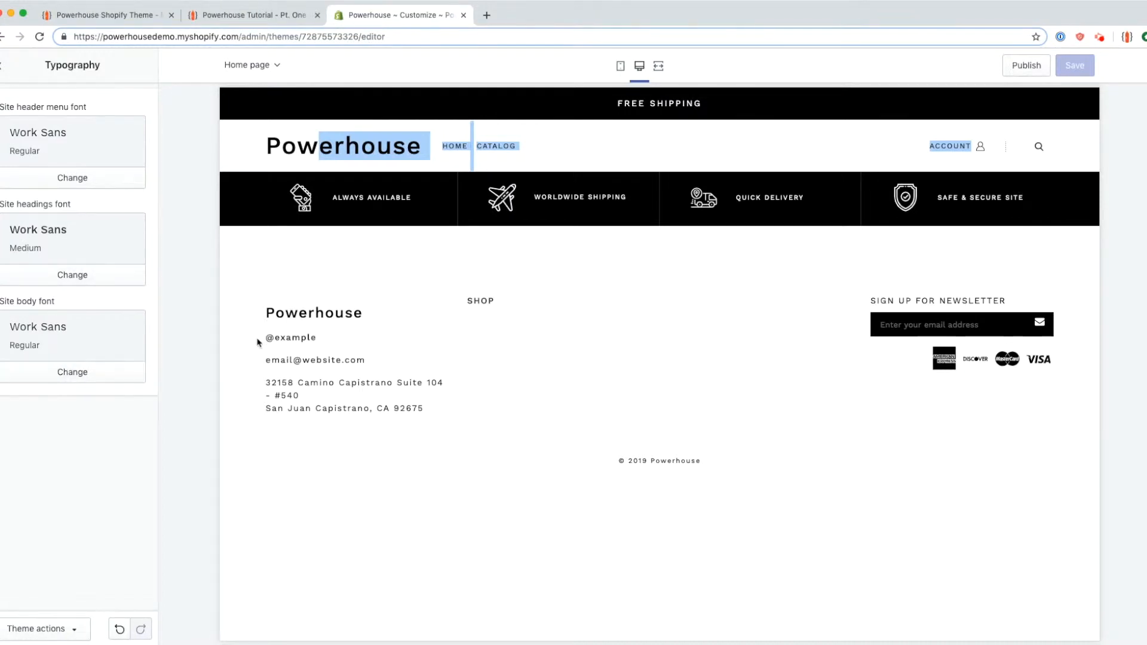
drag(258, 342, 491, 428)
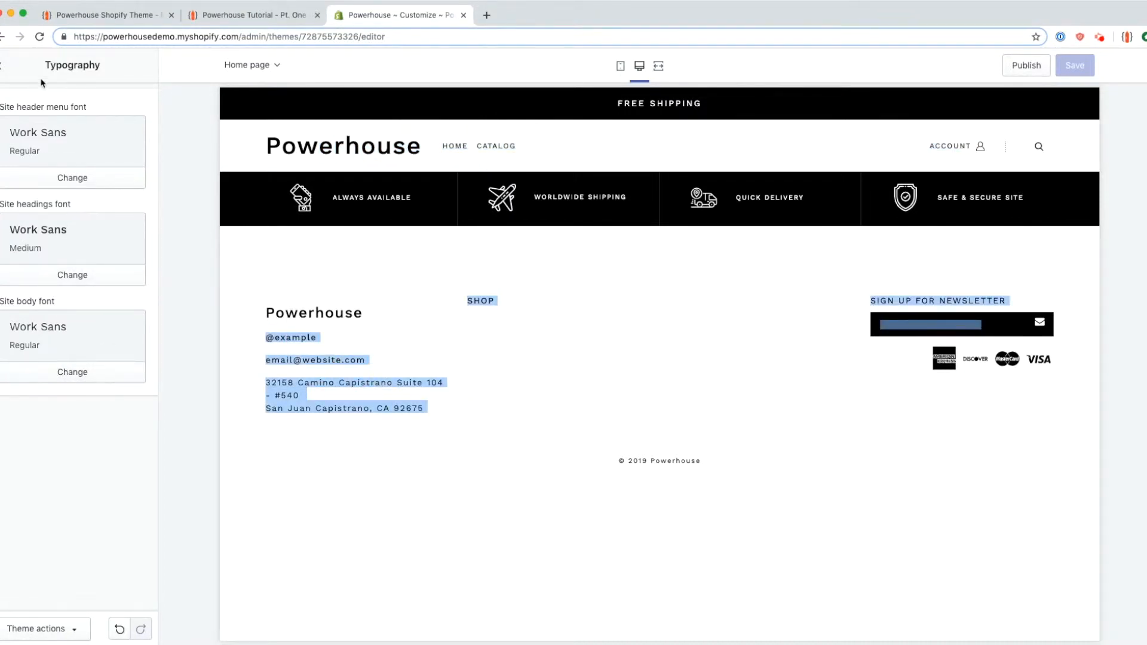
click(6, 66)
Step: Enter the store's phone number and contact e-mail in the Contact Page settings
click(41, 221)
click(58, 119)
text((949) 555)
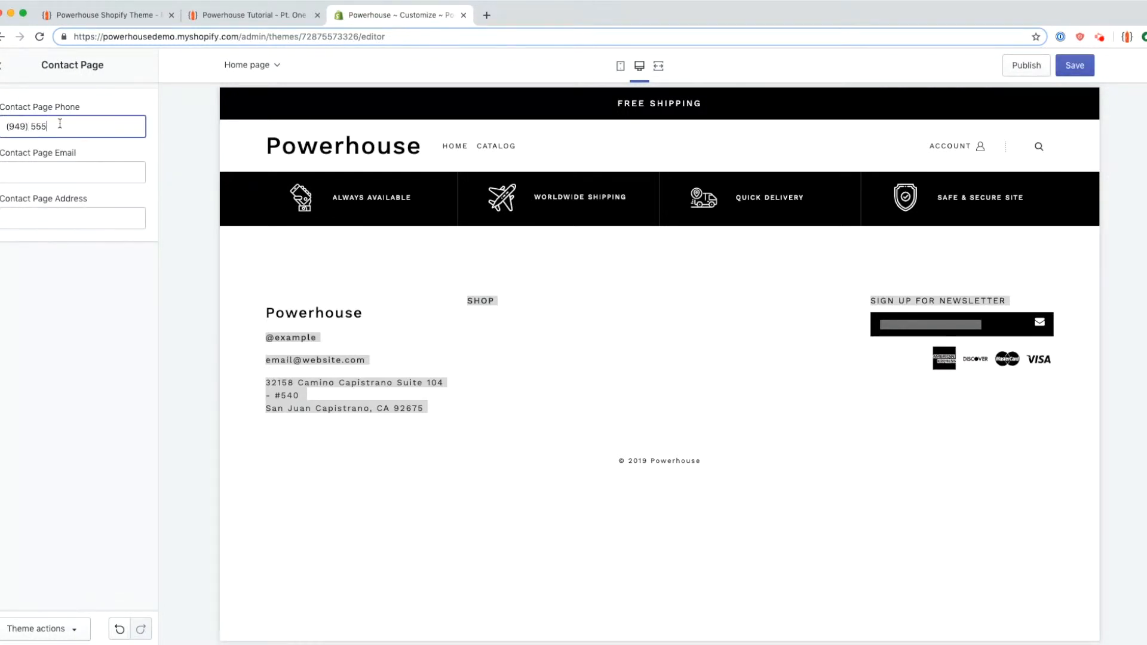
text(-44444)
click(63, 175)
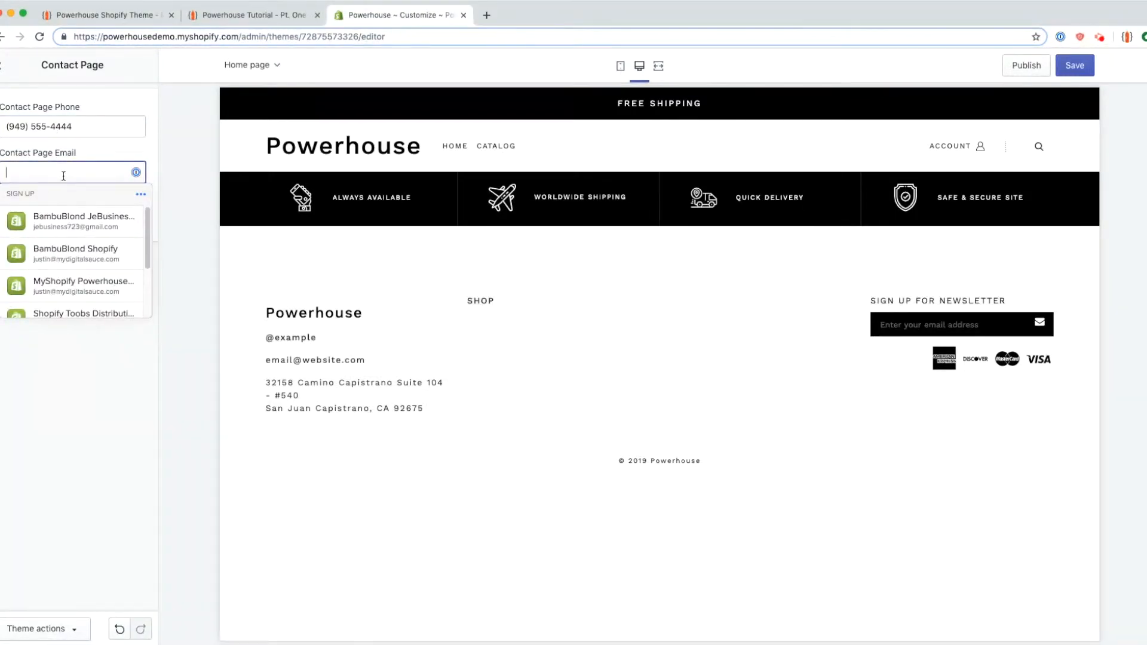
scroll(78, 268, down, 2)
click(82, 366)
click(69, 170)
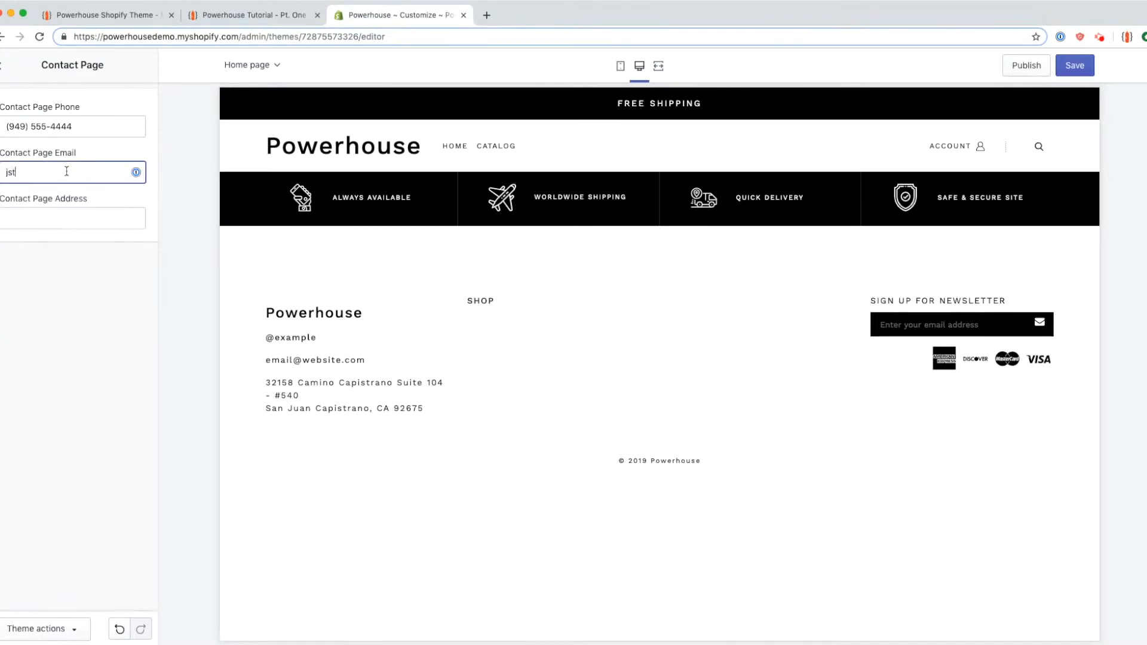
key(Tab)
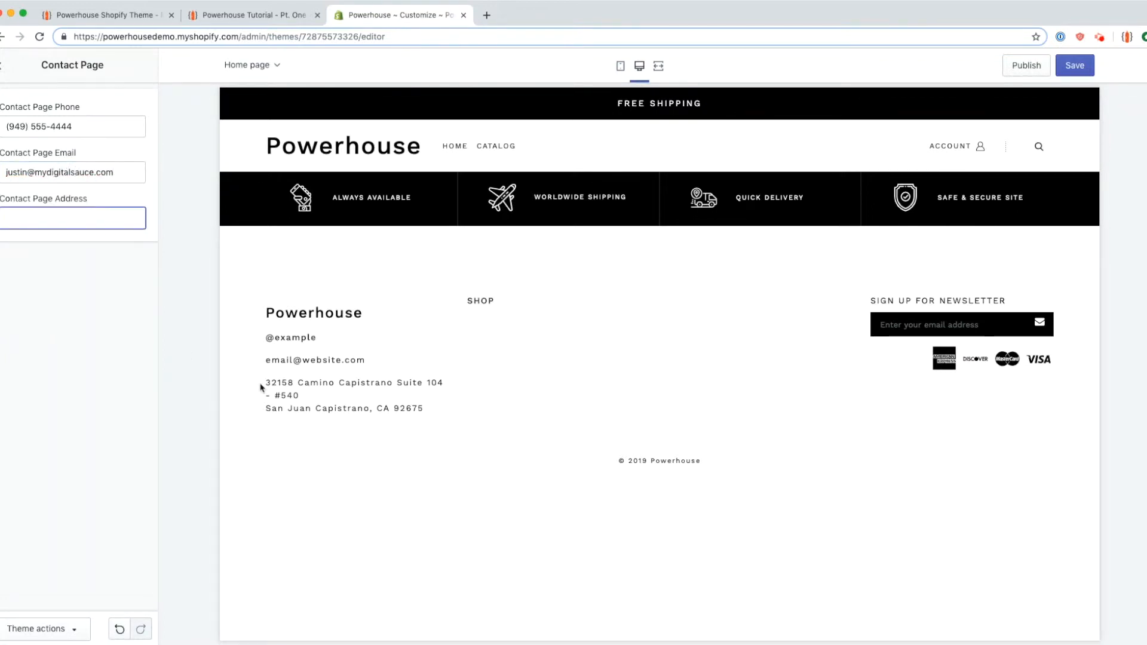
Step: Copy the footer address from the preview into the Contact Page Address field and save
drag(261, 388, 421, 410)
key(ctrl+c)
click(71, 217)
key(ctrl+v)
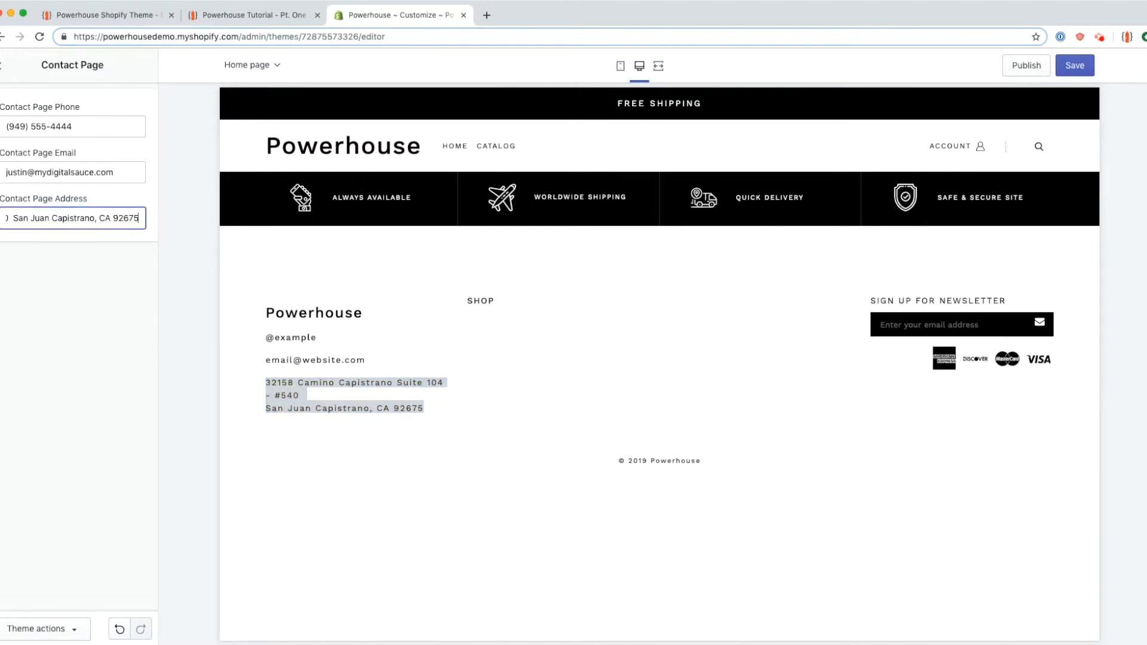
click(2, 64)
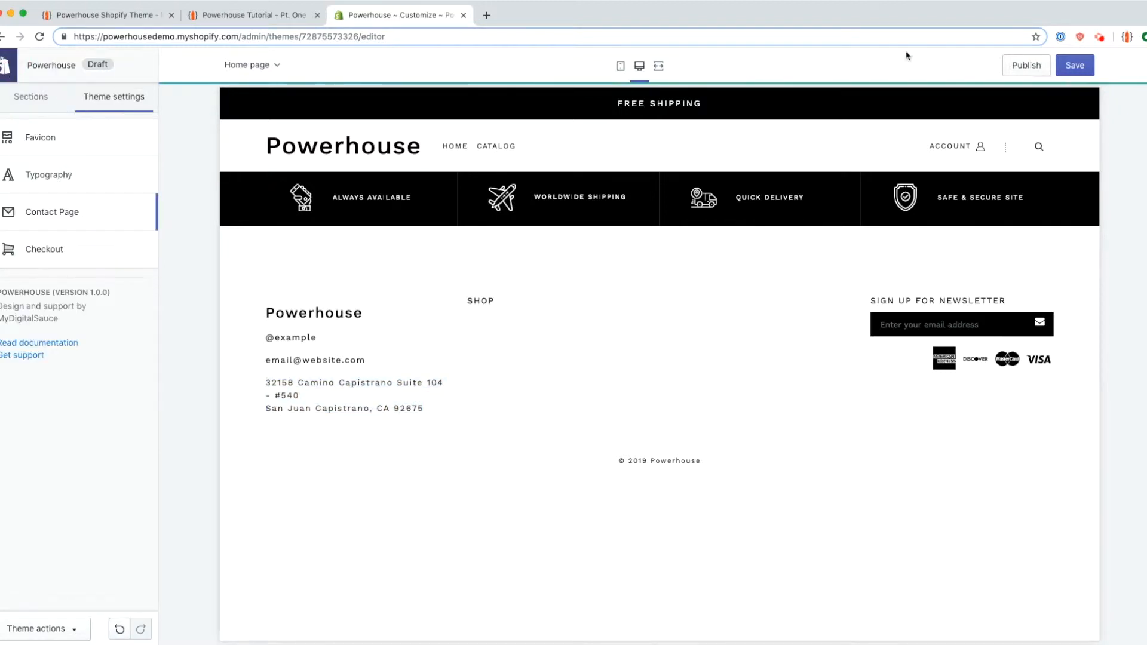
click(1074, 64)
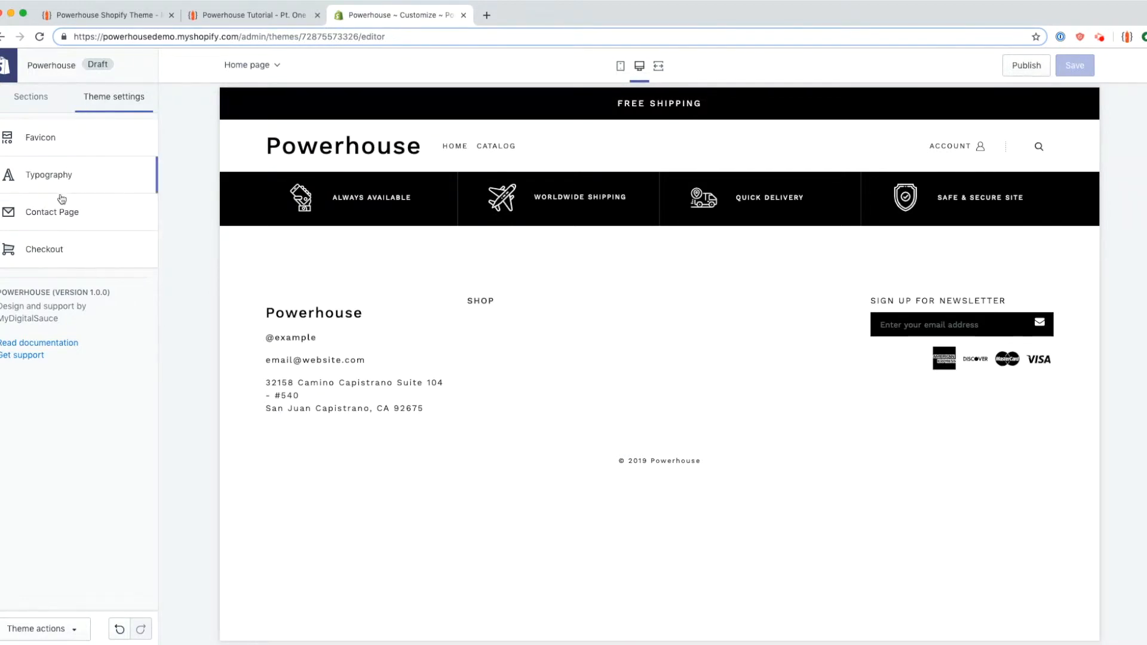
click(30, 96)
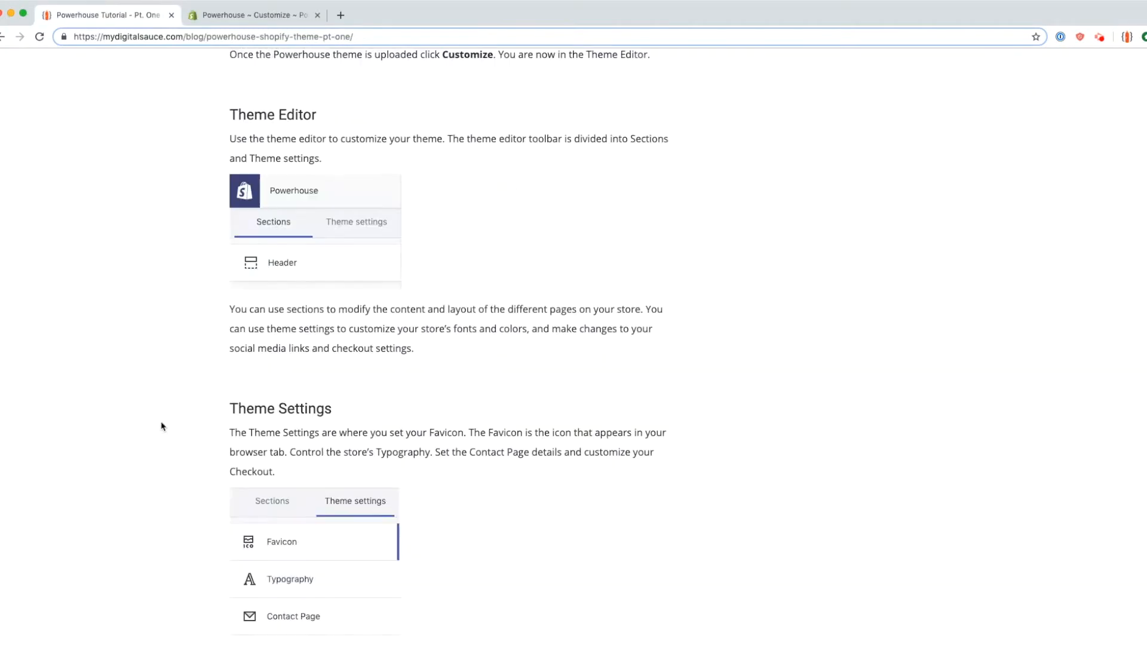
Step: Read the tutorial's Theme Settings and Sections guidance, highlighting the dynamic home sections paragraph
scroll(161, 426, down, 5)
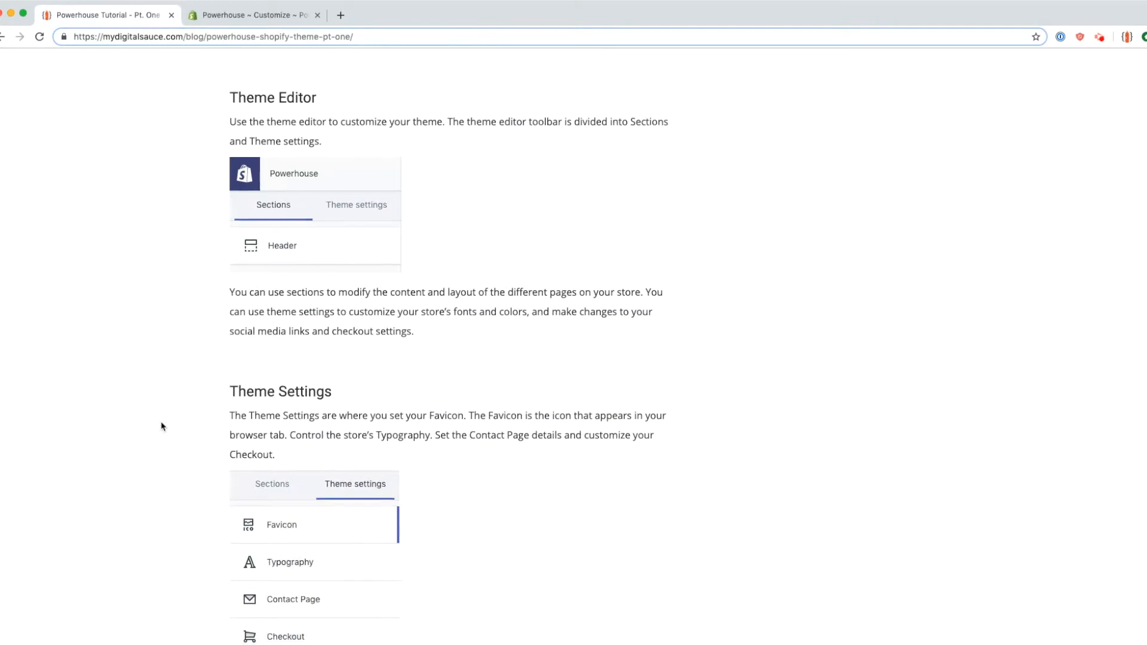
drag(198, 207, 514, 365)
click(513, 366)
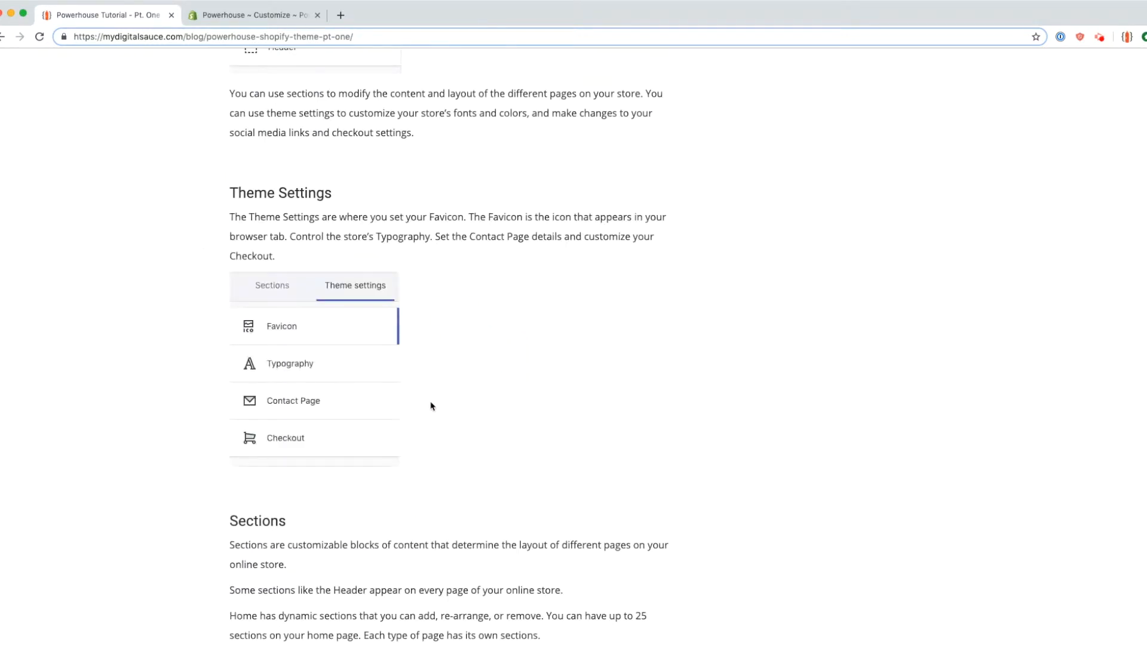
scroll(430, 401, down, 5)
drag(229, 291, 297, 454)
click(300, 460)
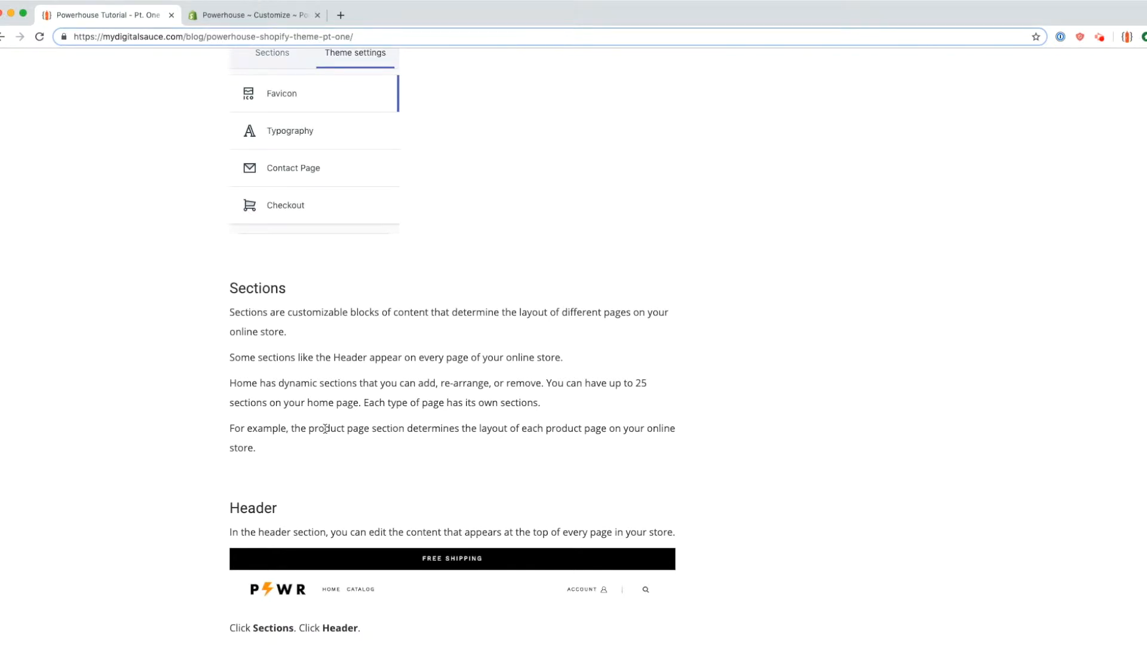
triple_click(297, 383)
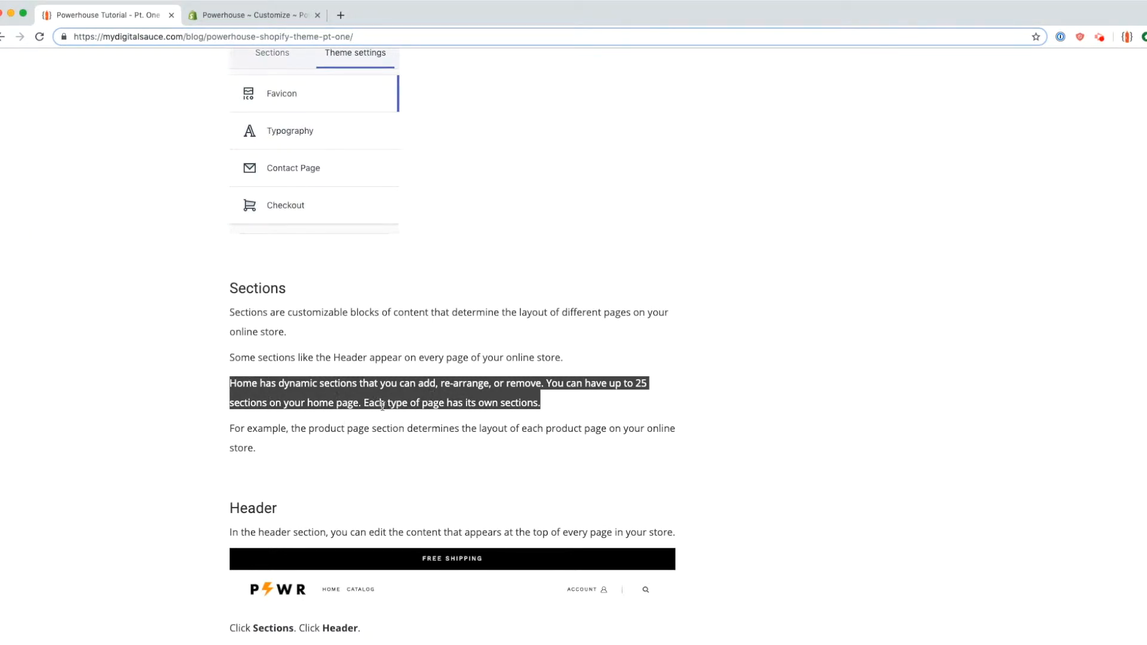
click(263, 18)
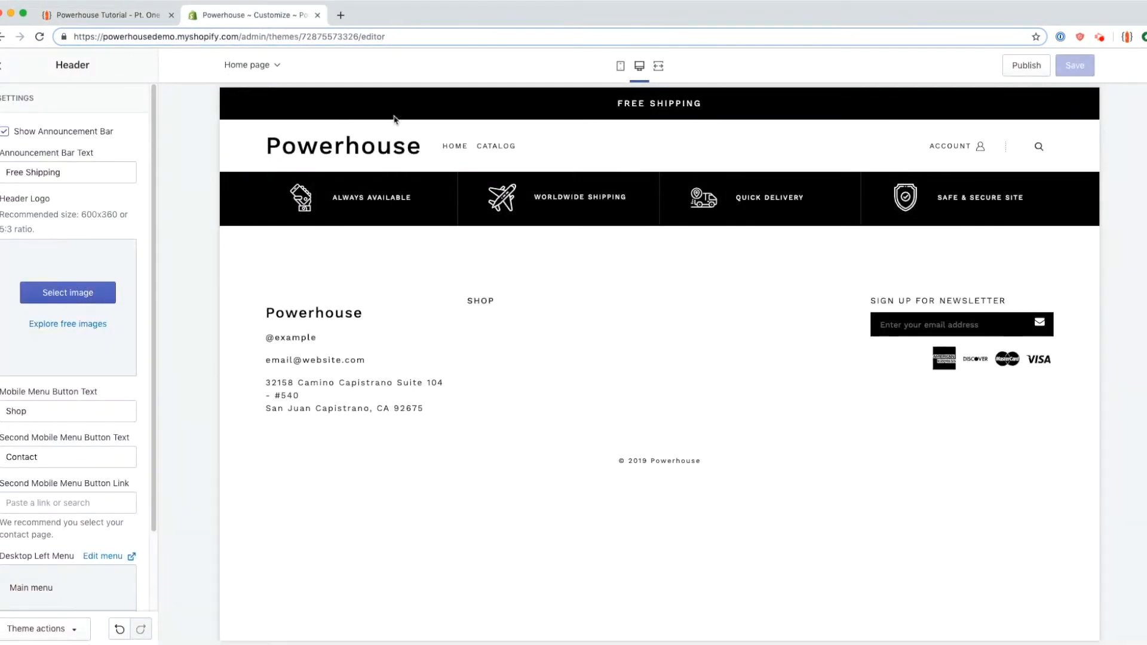
Step: Browse the page template list and the addable section types, then return to the tutorial
click(278, 74)
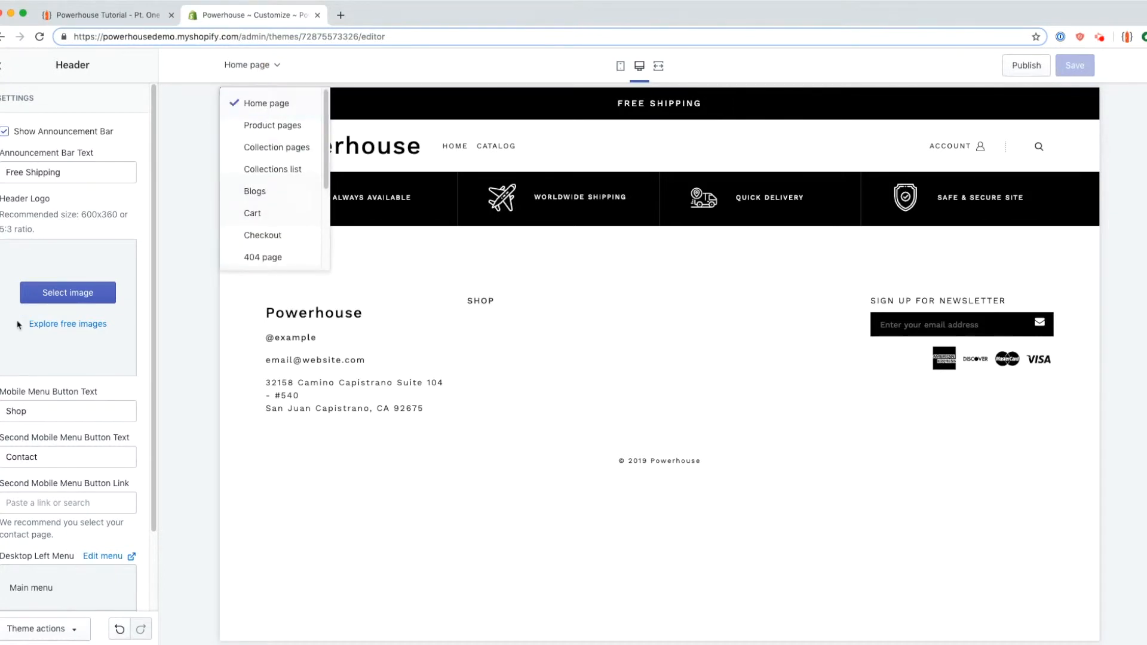
click(3, 69)
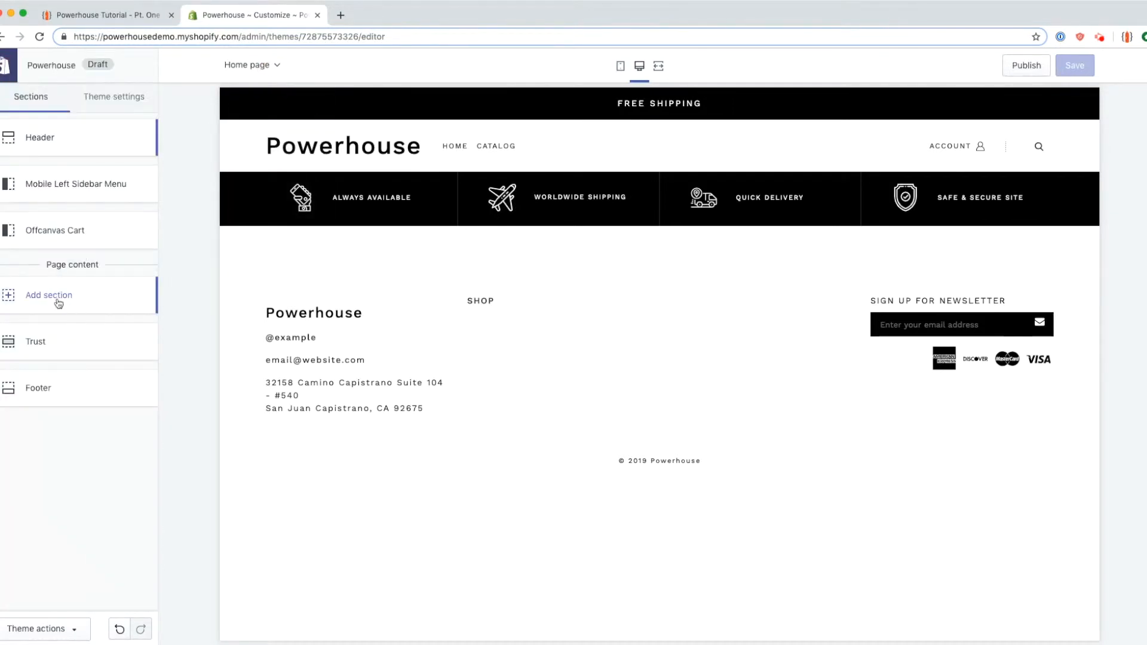
click(64, 299)
click(146, 67)
click(107, 15)
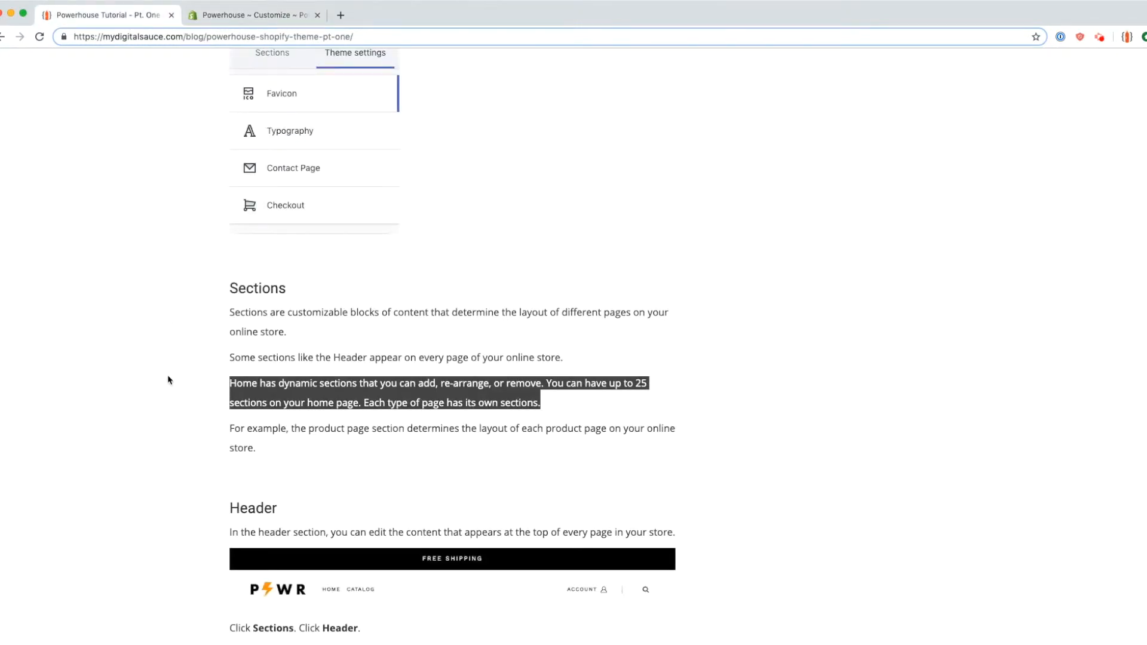
Step: Scroll the tutorial to its Header section and highlight the header description line
scroll(168, 374, down, 2)
scroll(171, 376, down, 2)
double_click(254, 280)
click(227, 307)
drag(227, 306, 712, 314)
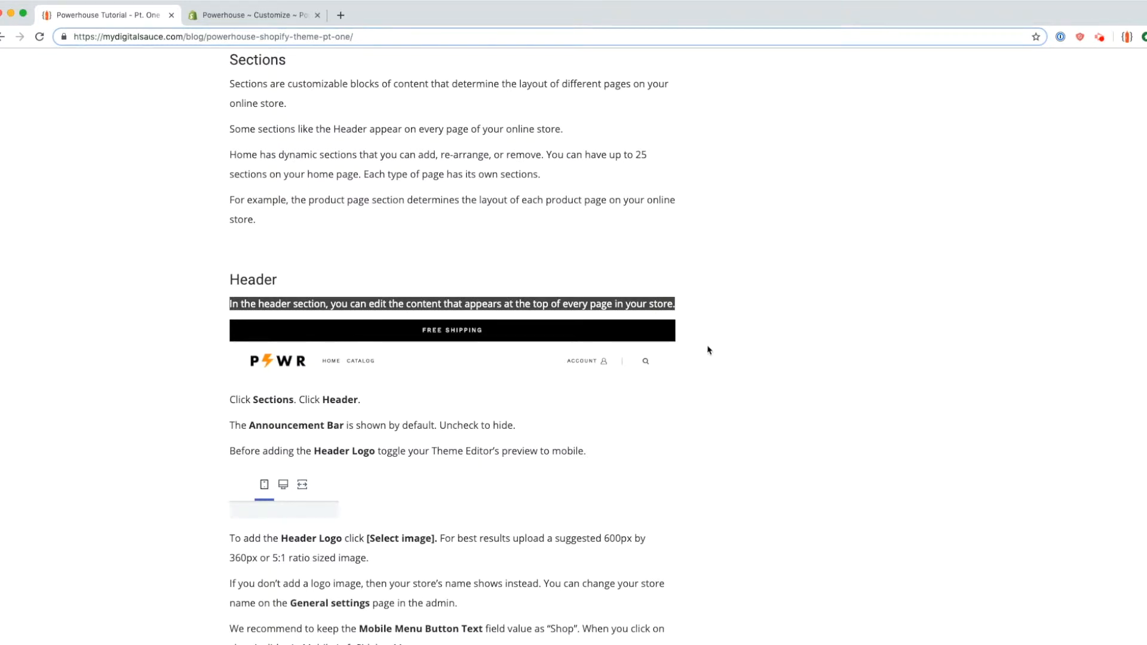
scroll(123, 340, down, 2)
click(187, 285)
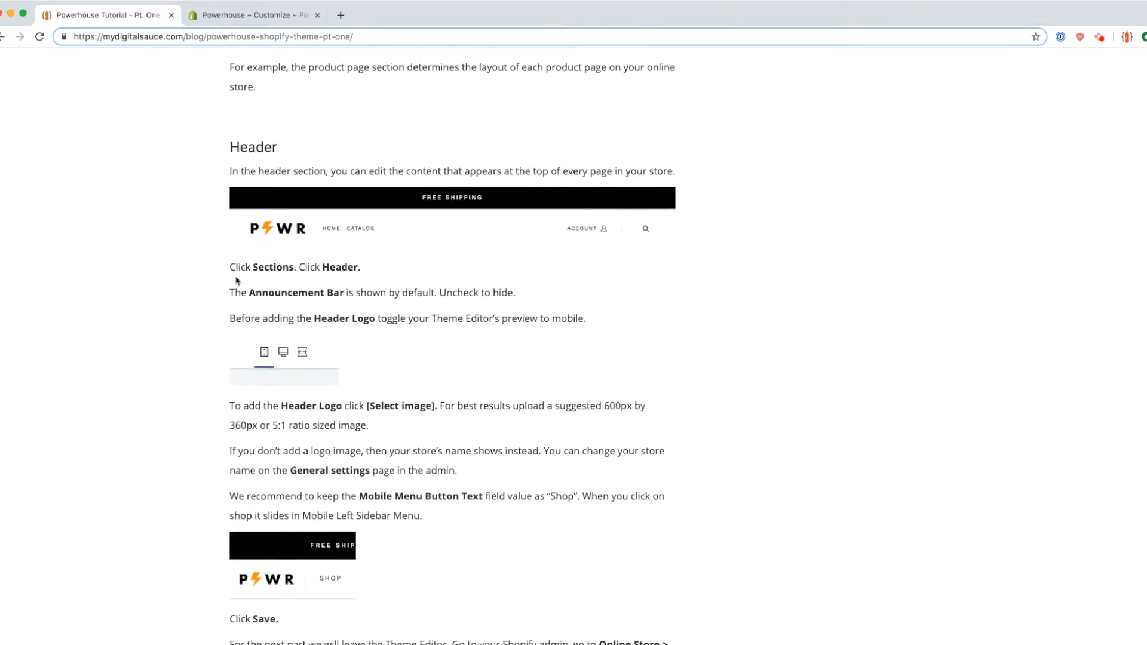
Step: Highlight the announcement bar instruction, then return to the editor's Header settings
click(239, 16)
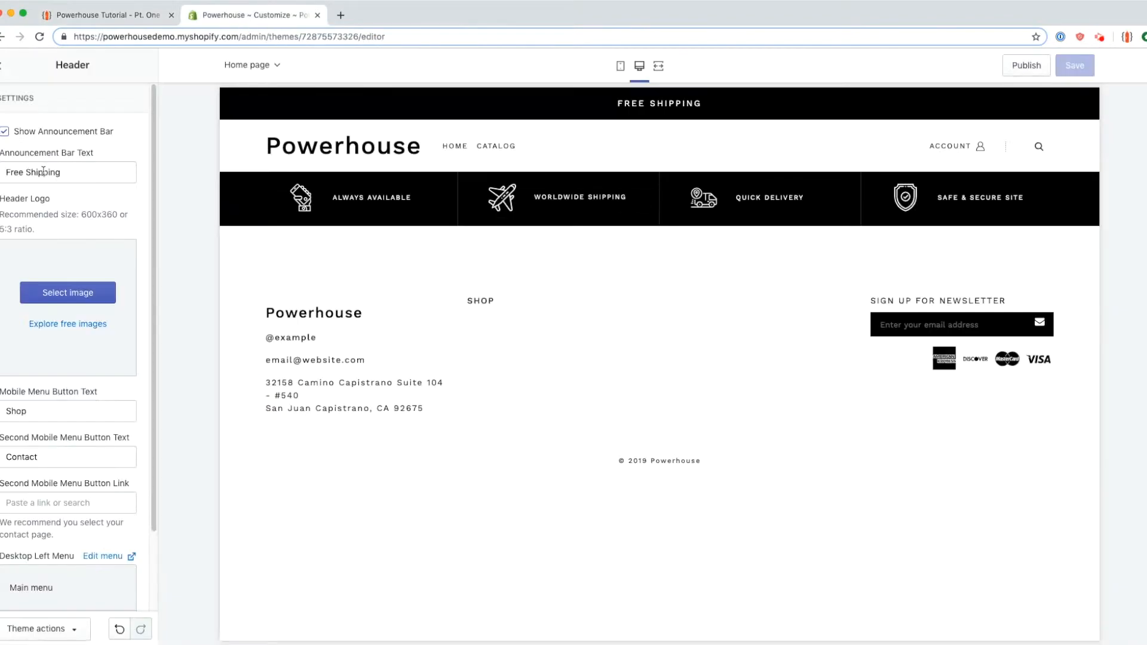
click(119, 20)
drag(227, 295, 529, 294)
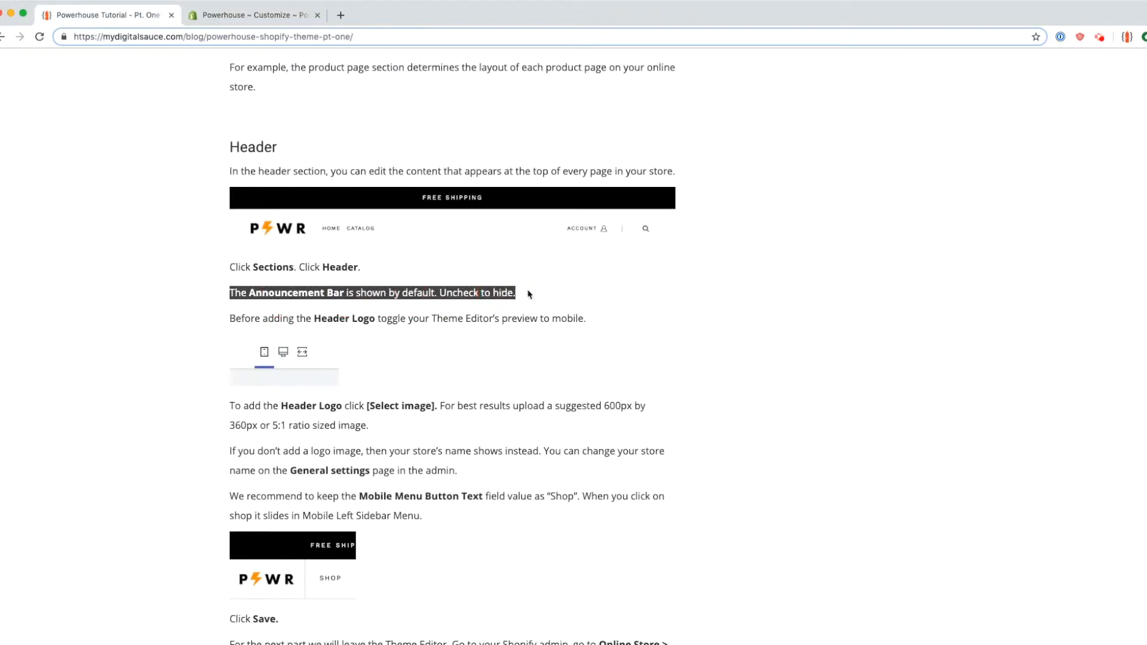
click(256, 17)
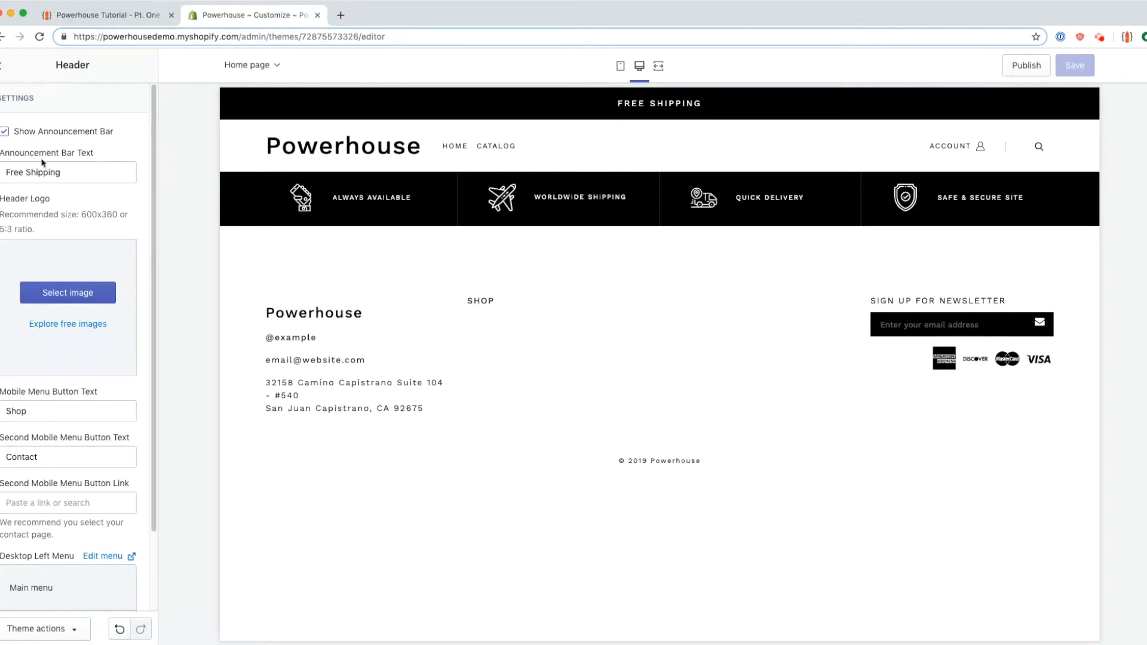
Step: Toggle the announcement bar off and on, and change its text to 'Free Shipping Orders over $100'
click(51, 132)
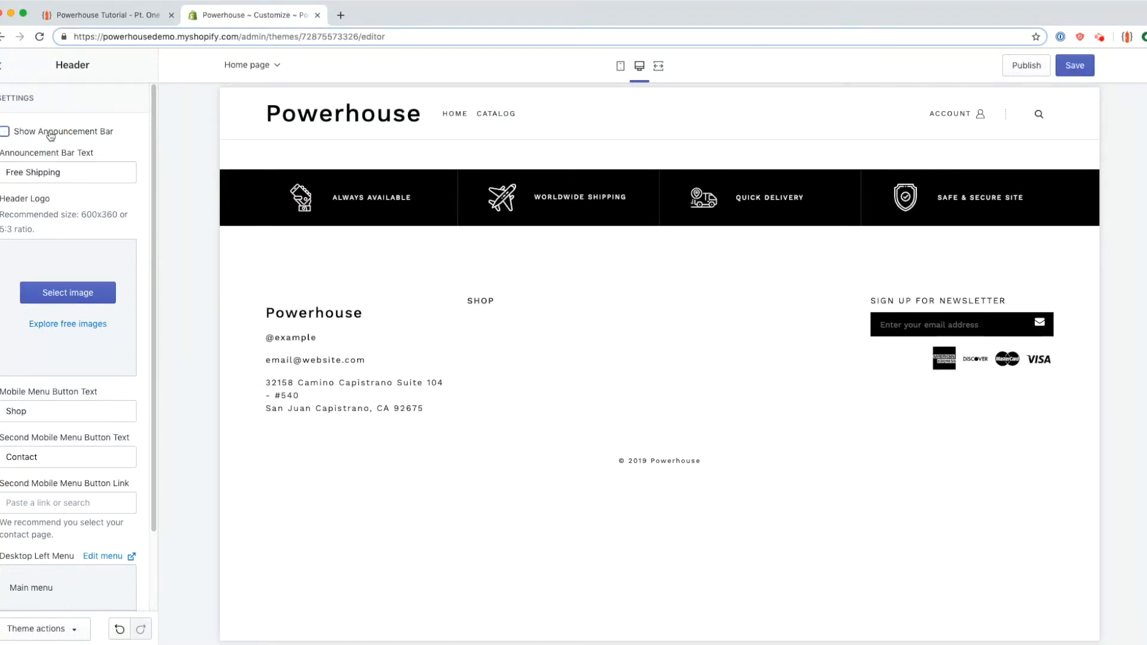
click(51, 132)
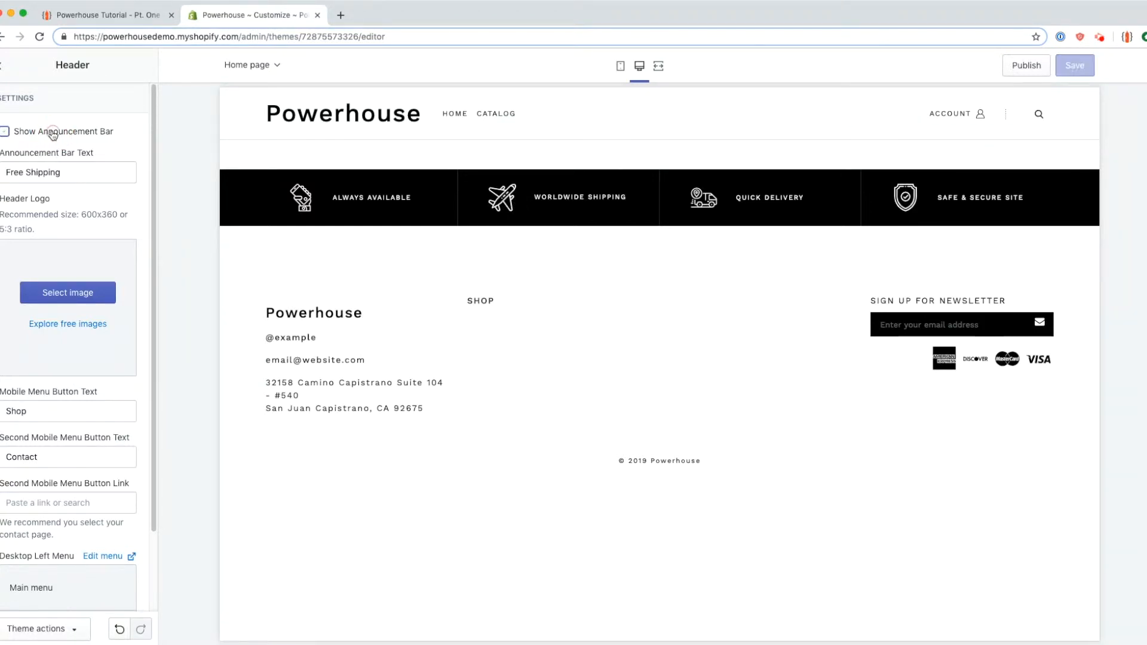
triple_click(89, 171)
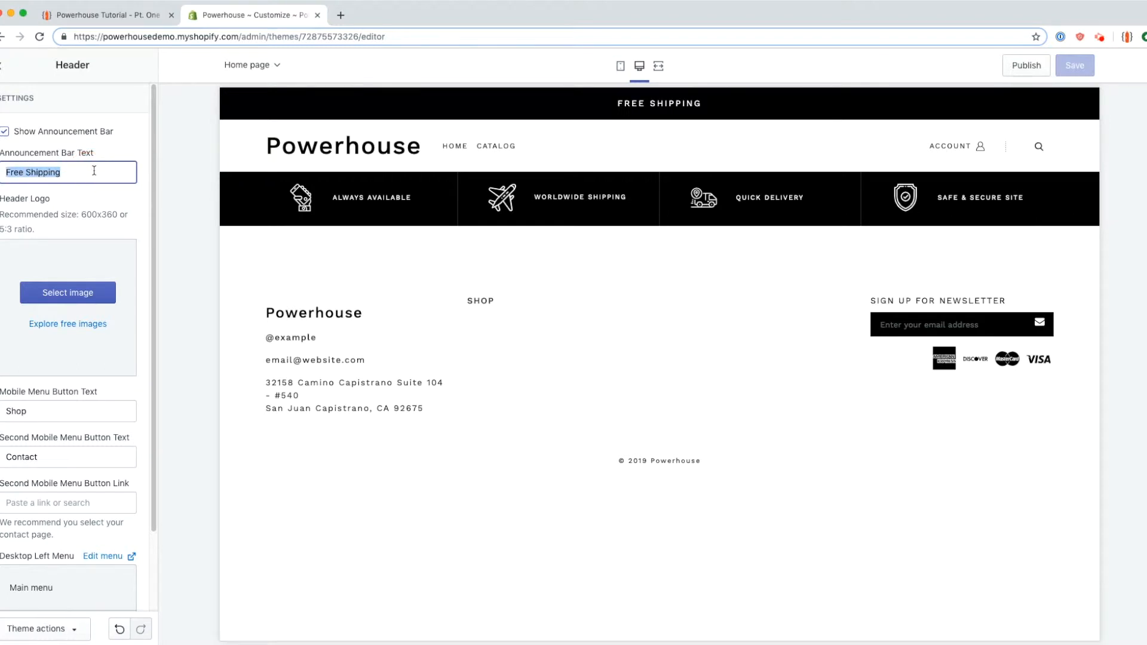
text(MOTHERSDAY SALE)
key(super+a)
key(BackSpace)
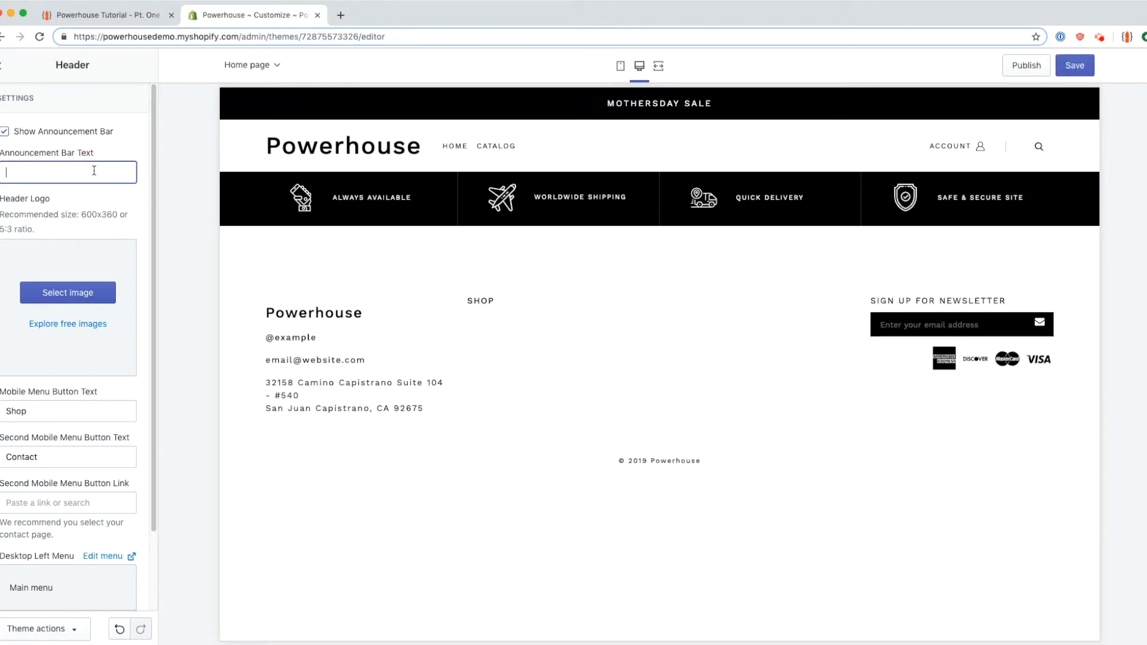
text(Free Sh)
text(ipping For Ord)
text(ers over $1)
text(00)
double_click(53, 172)
key(BackSpace)
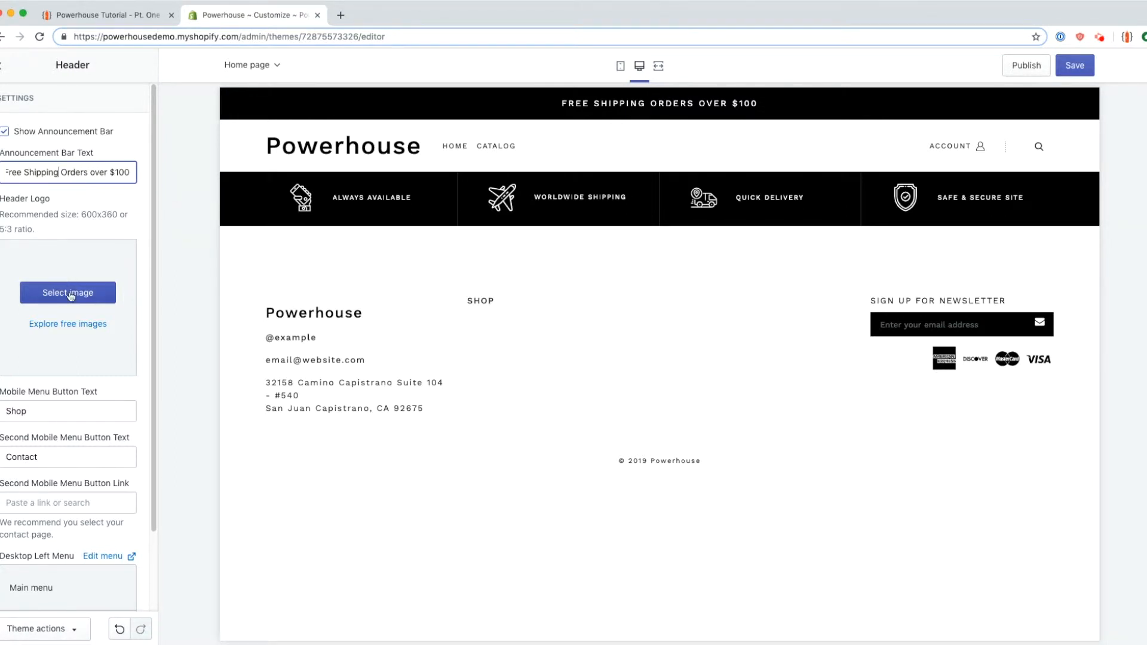
Step: Set the PWR lightning image as the header logo and preview the store at mobile width
click(102, 293)
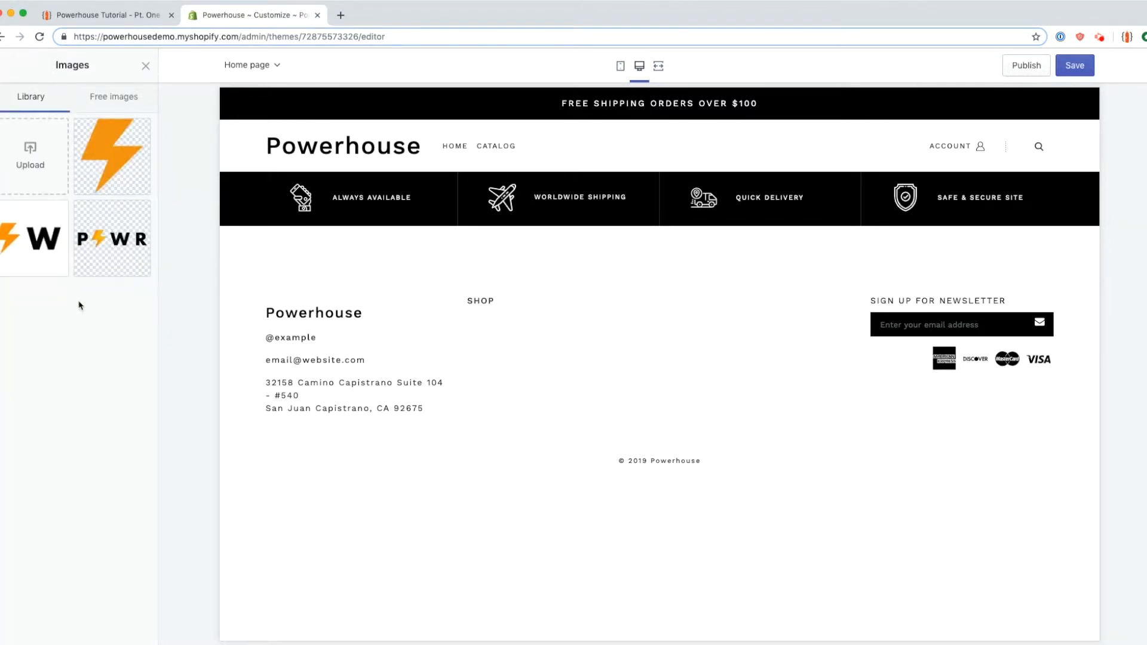
click(36, 246)
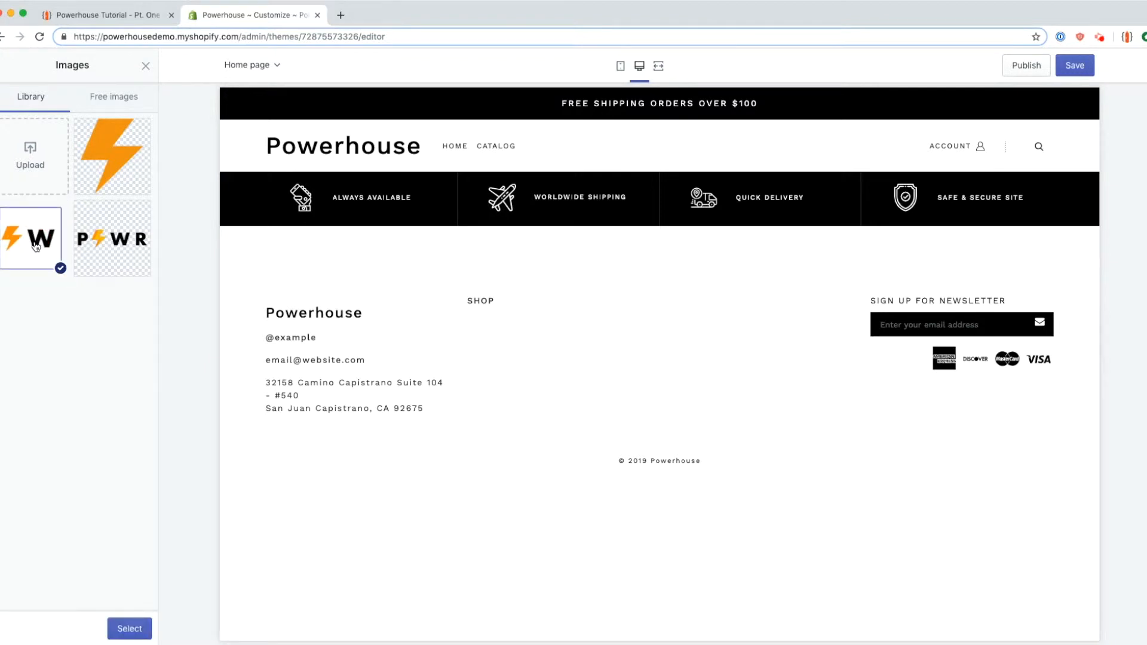
click(131, 630)
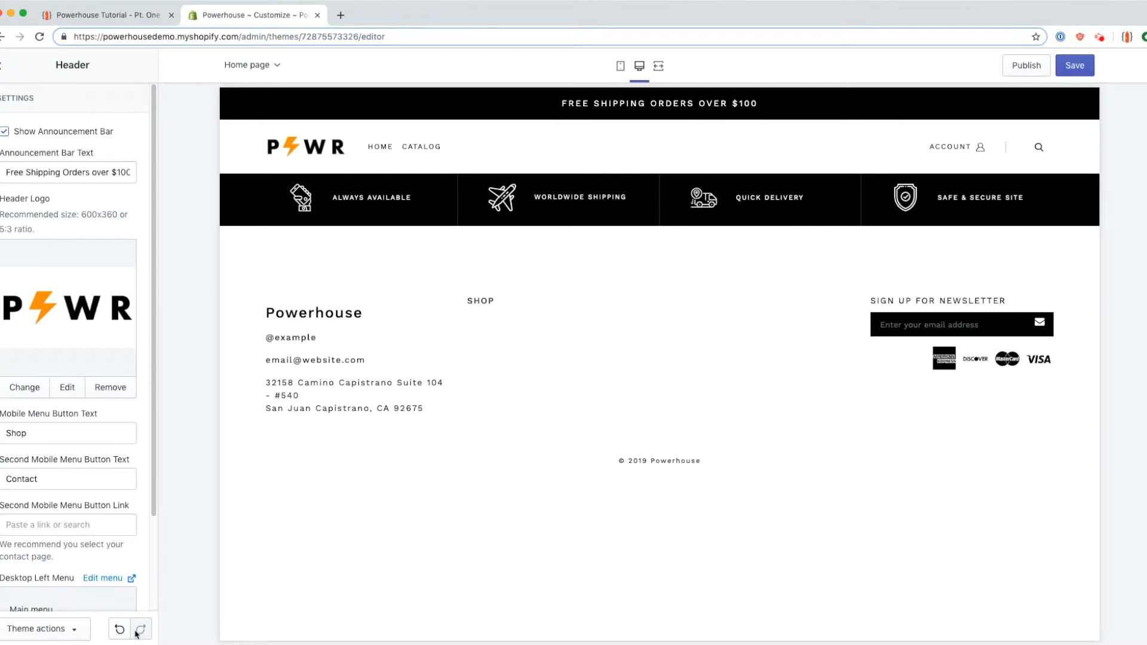
scroll(62, 429, down, 1)
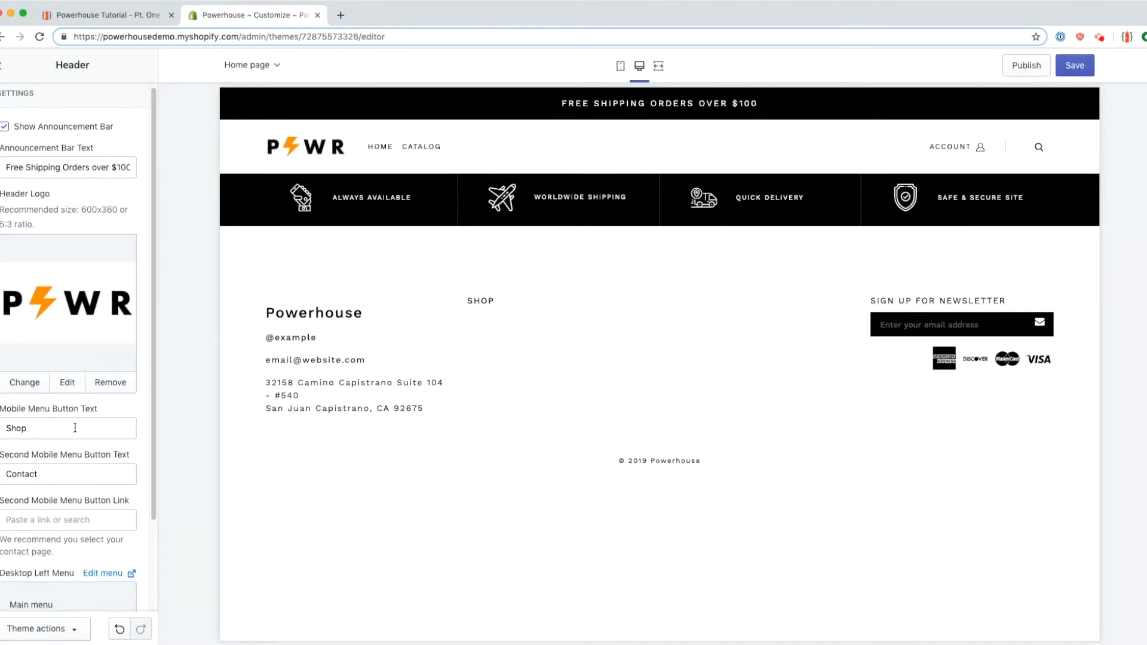
click(621, 67)
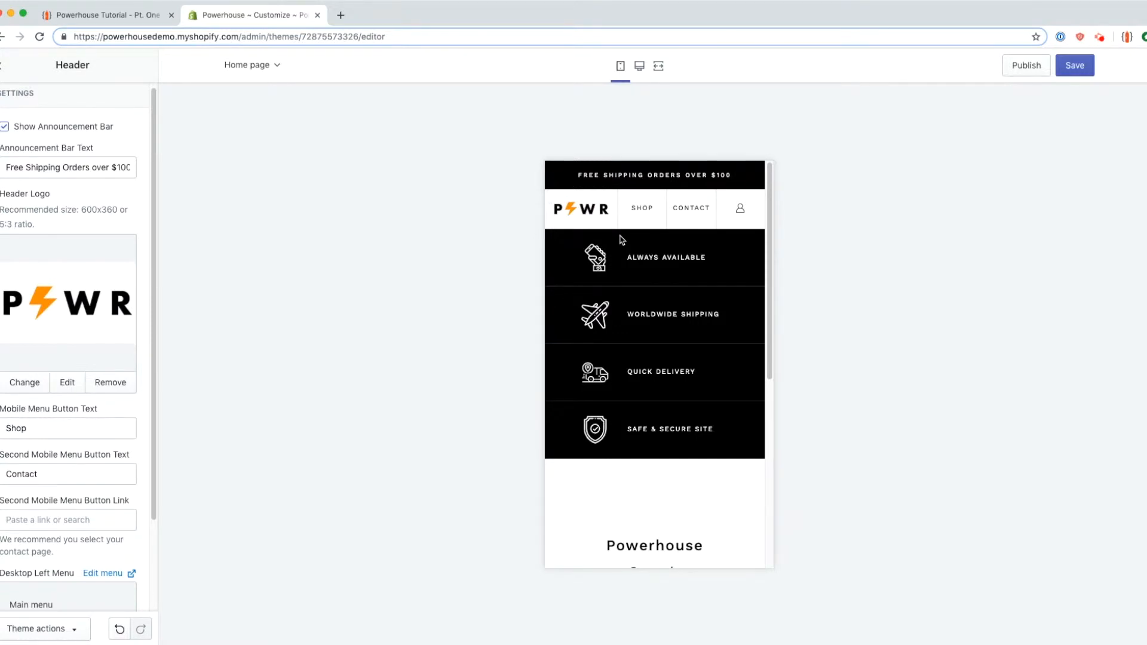
Step: Append '!!!' to the mobile Shop button label and check it in the mobile menu drawer
scroll(107, 367, down, 3)
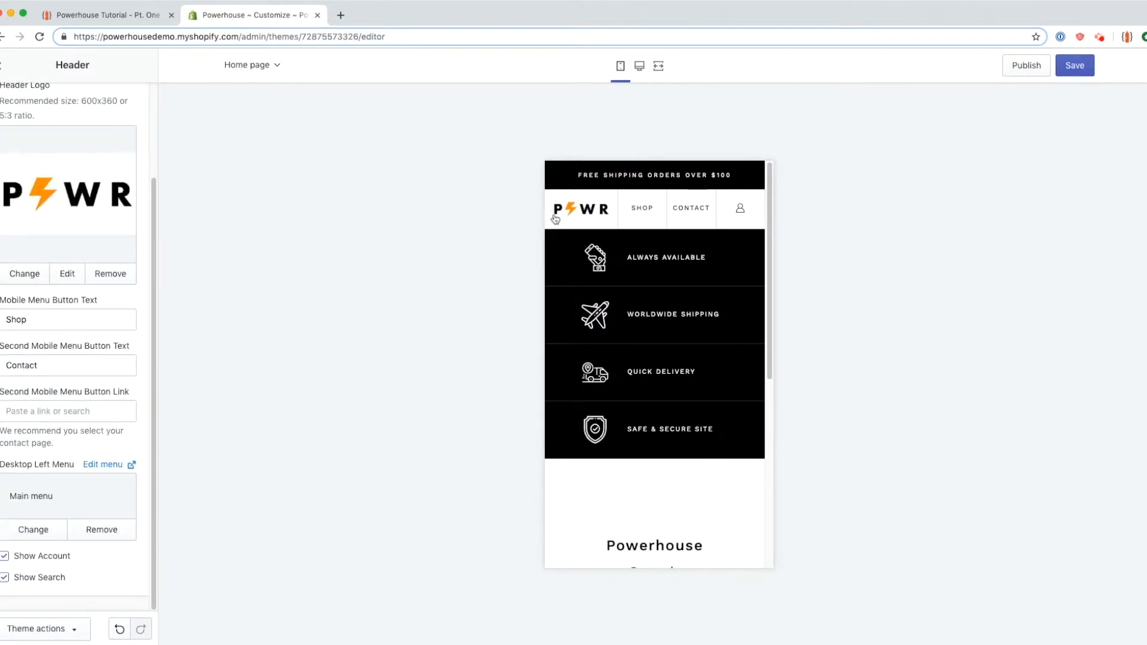
click(637, 70)
click(622, 67)
click(35, 316)
text(!!!)
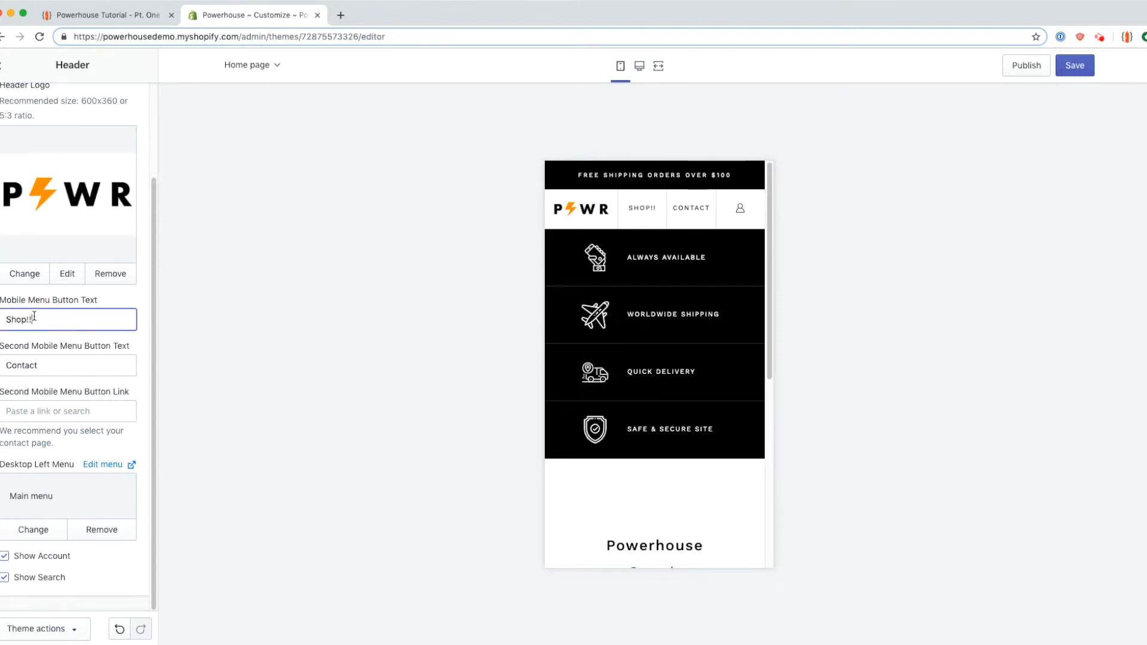
click(642, 214)
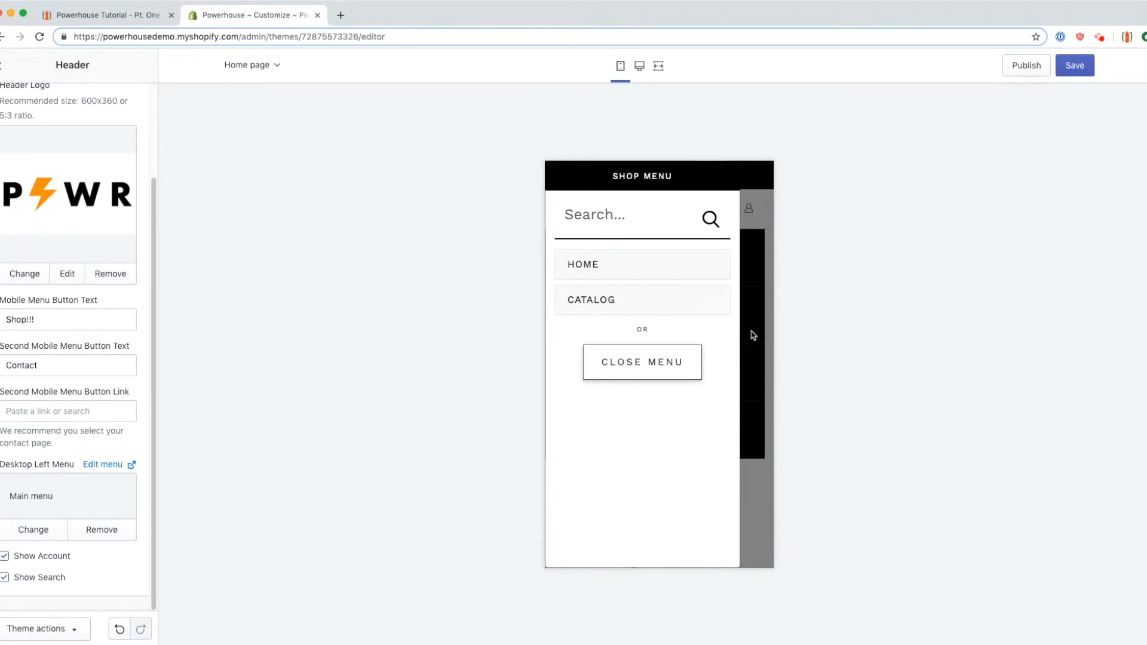
click(749, 315)
Step: Revert the mobile button labels to plain 'Shop' and 'Contact' without exclamation marks
double_click(37, 323)
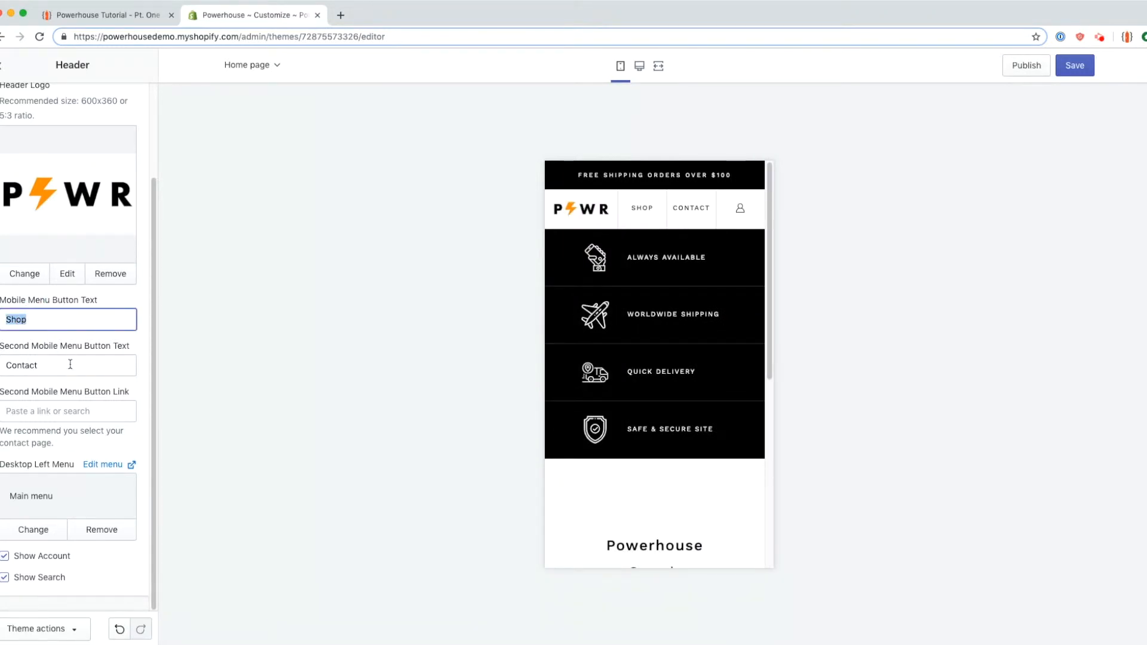
double_click(70, 364)
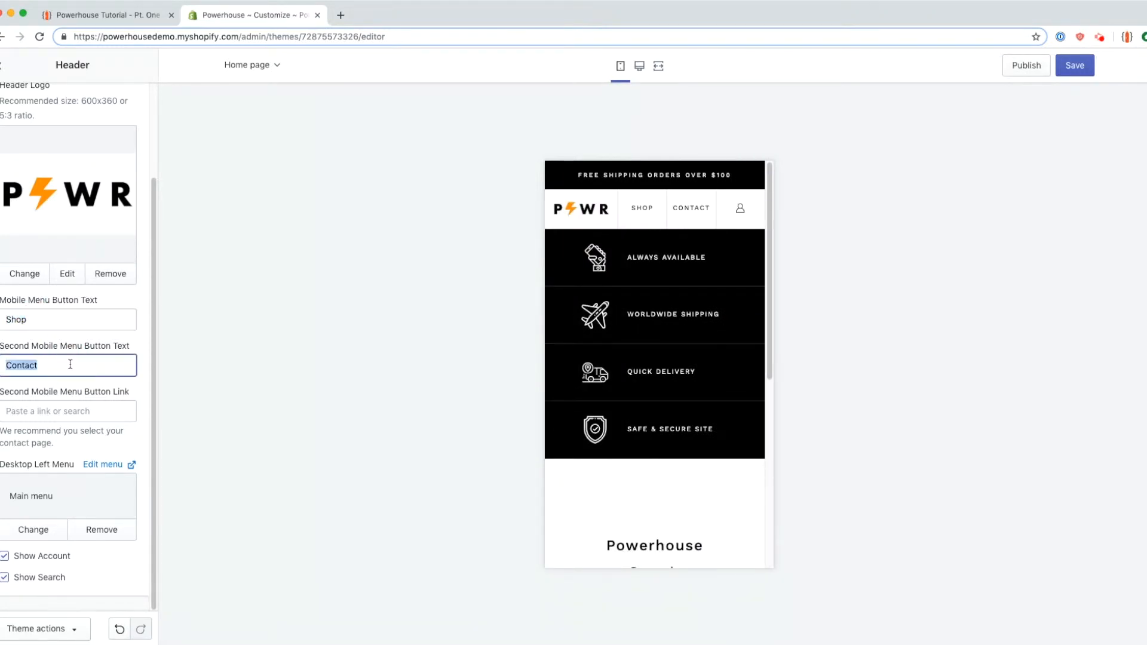
click(76, 366)
text(!!)
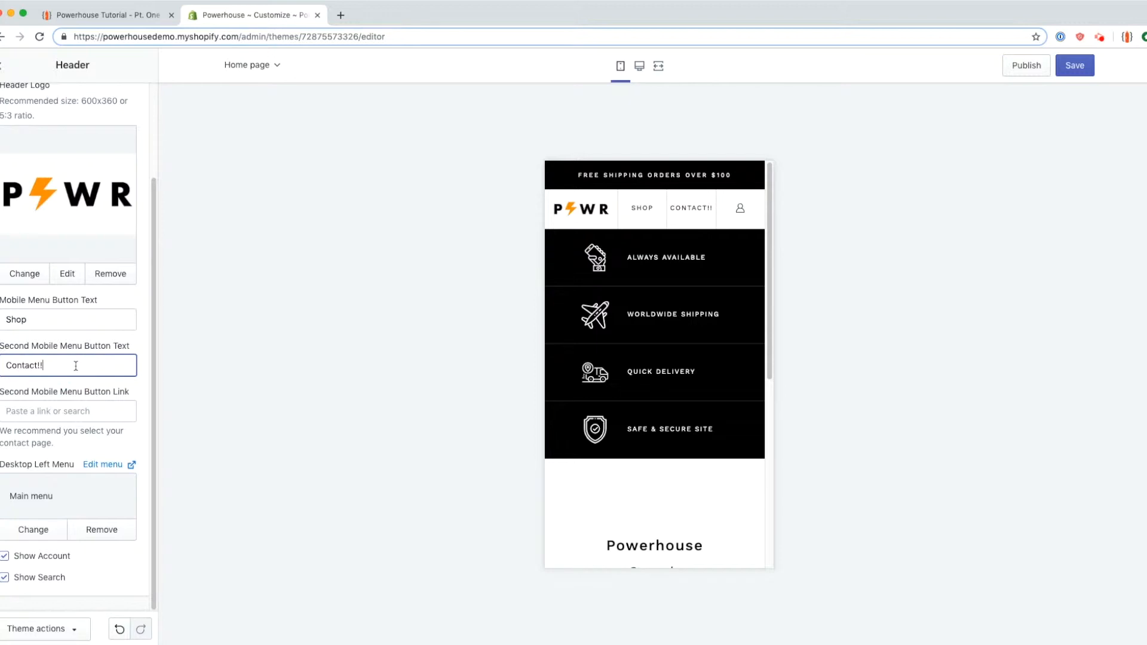
key(BackSpace)
key(BackSpace)
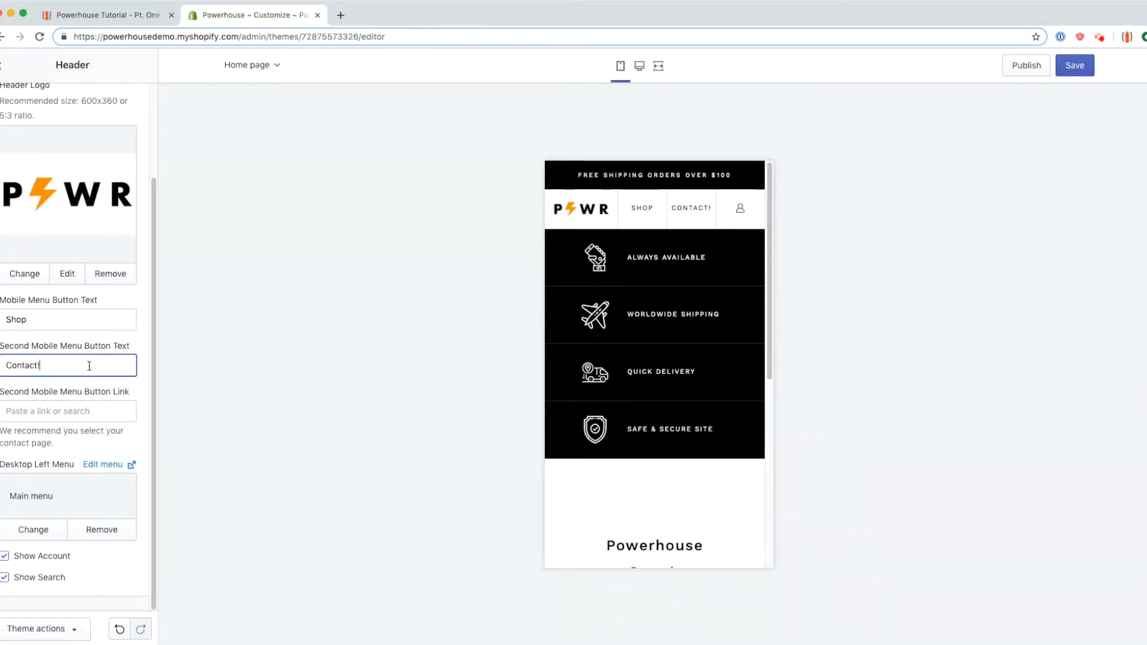
click(87, 409)
Step: Choose Pages > Contact as the second mobile menu button's link
click(97, 311)
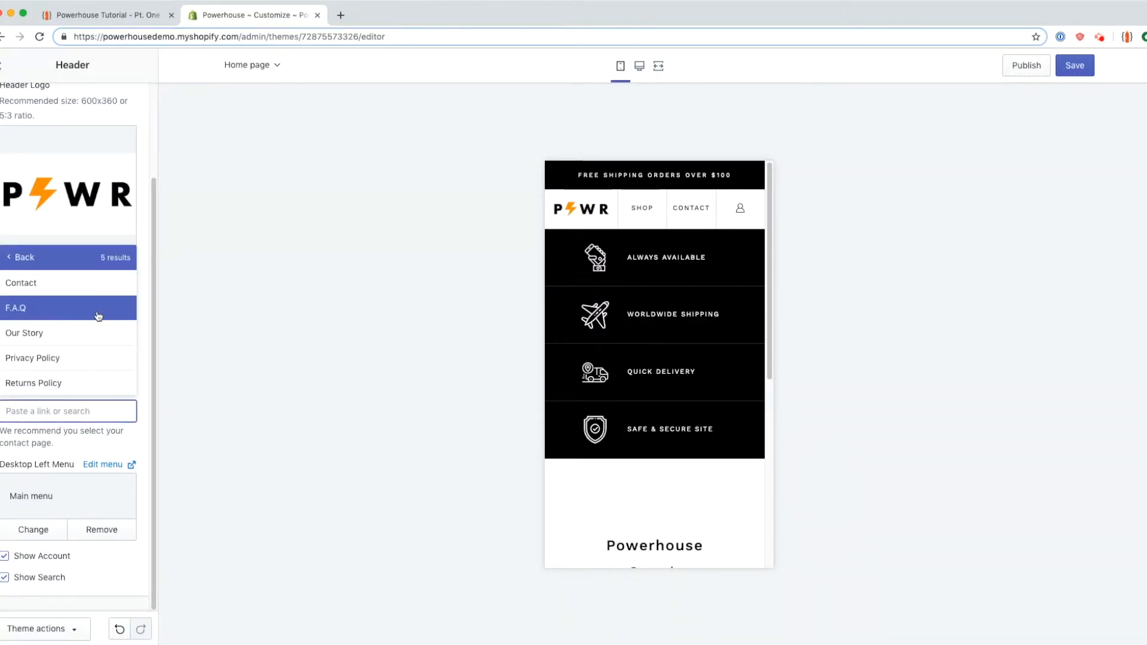
click(92, 293)
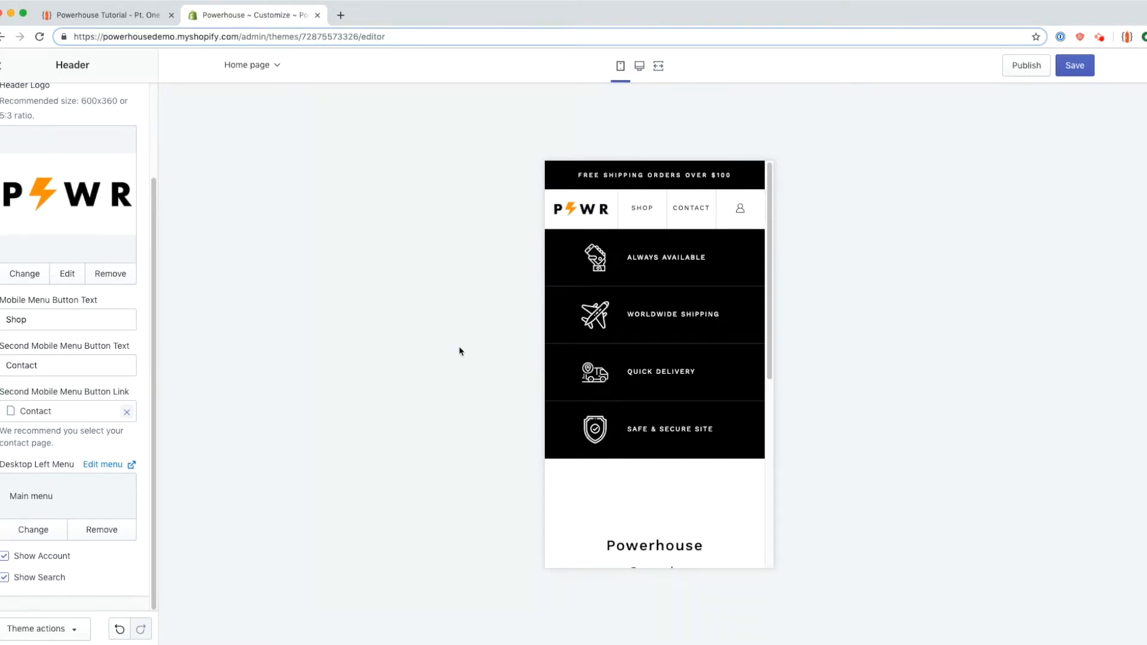
triple_click(2, 467)
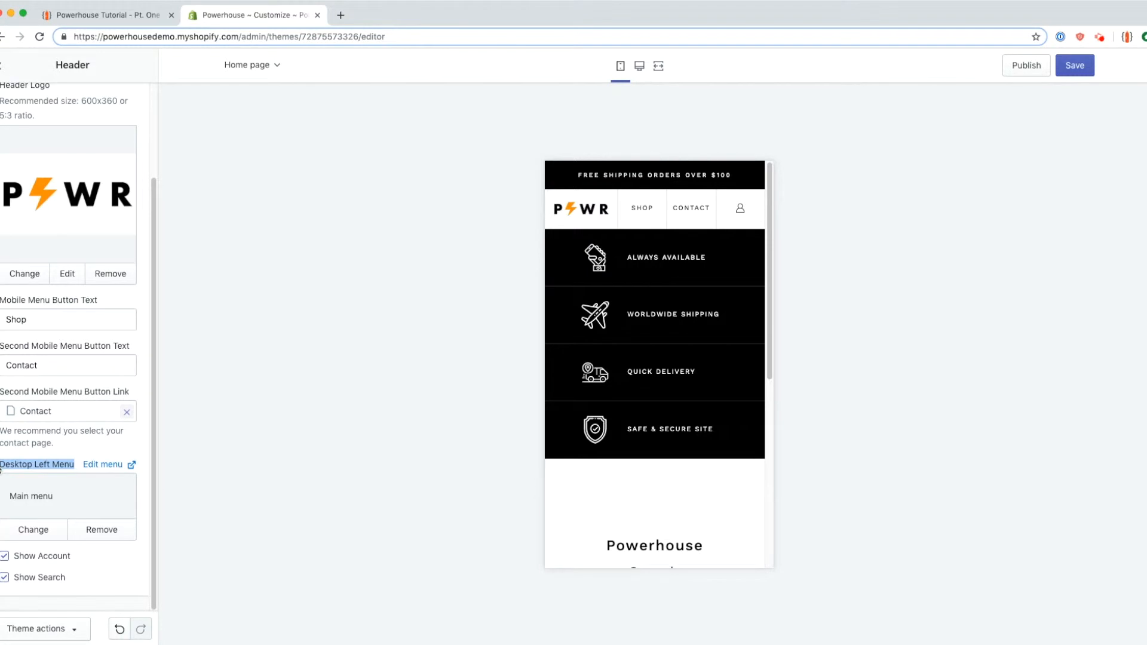
Step: At desktop width, remove the Desktop Left Menu and reassign it to Main menu
click(641, 67)
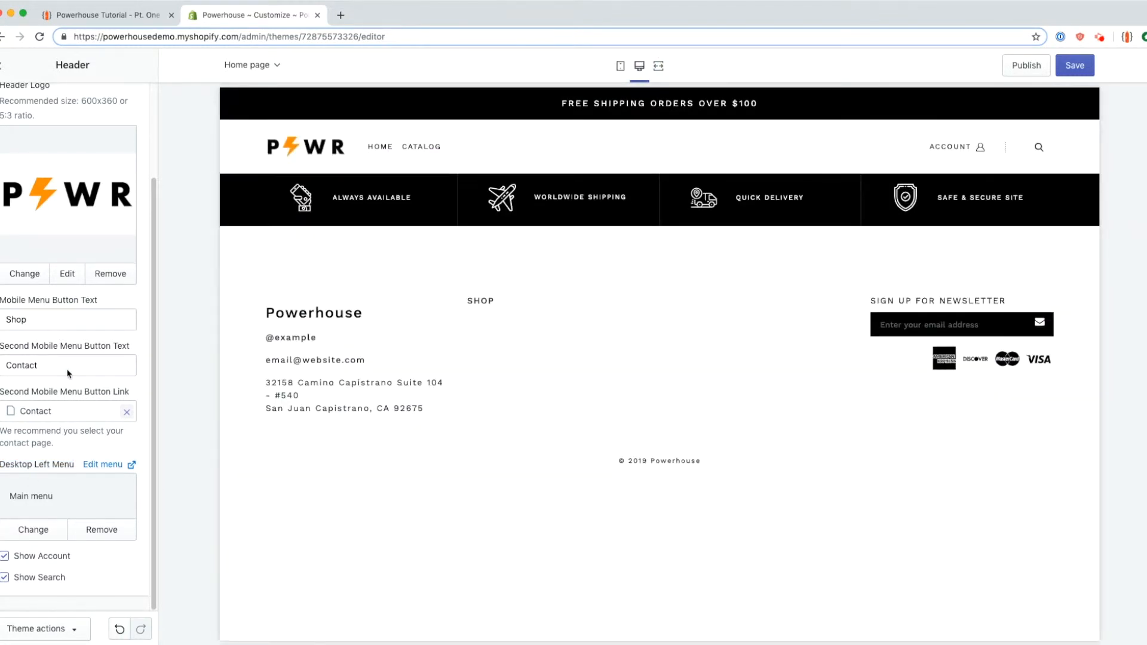
drag(525, 143, 362, 153)
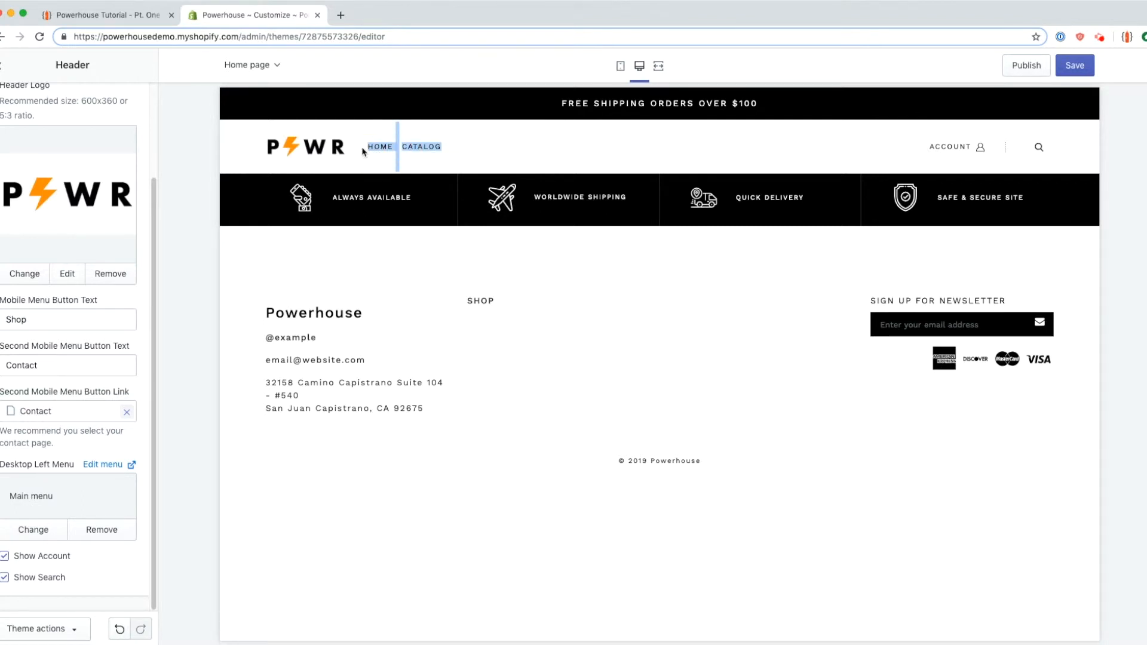
click(101, 530)
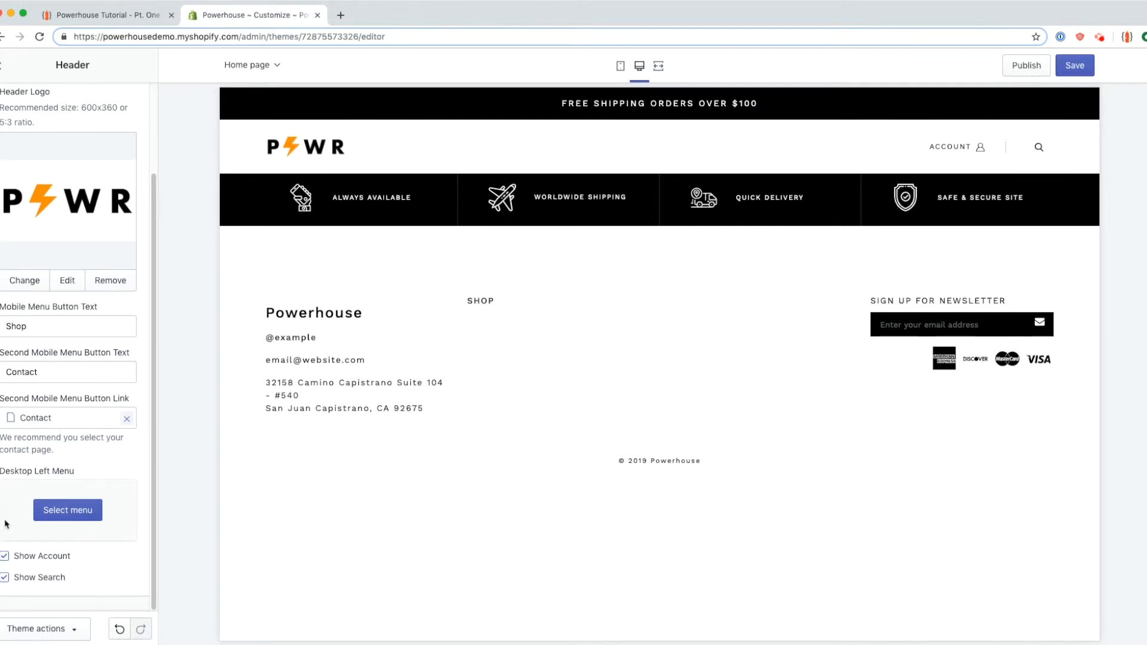
click(67, 509)
click(61, 186)
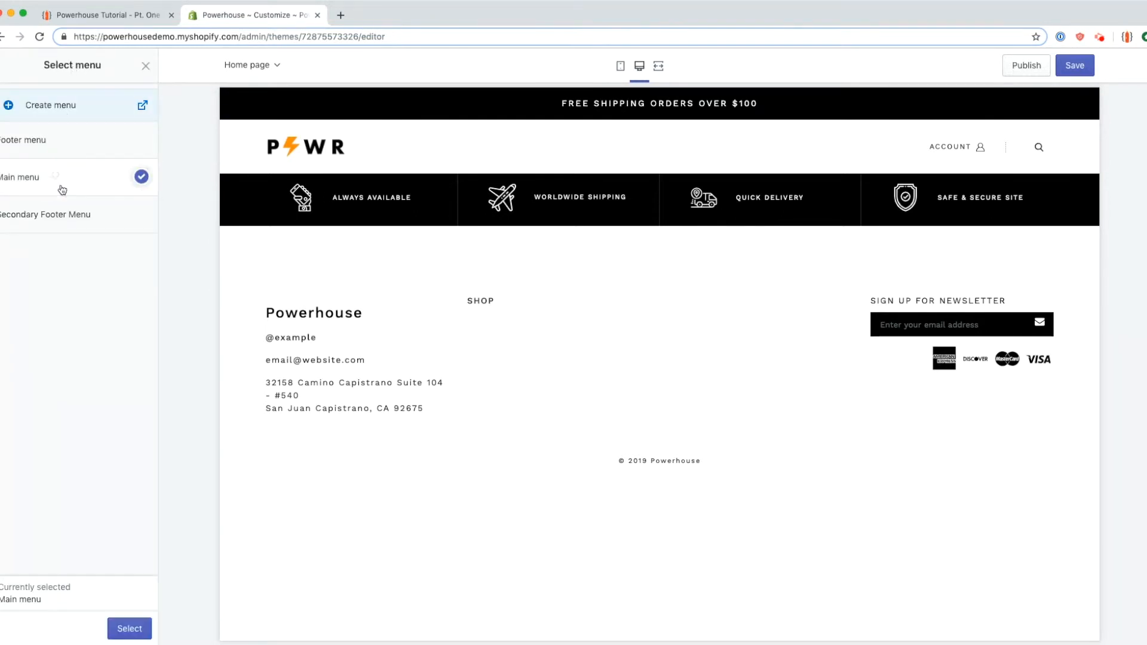
click(130, 629)
Step: Save the theme changes and return to the Powerhouse tutorial's Header instructions
click(1075, 67)
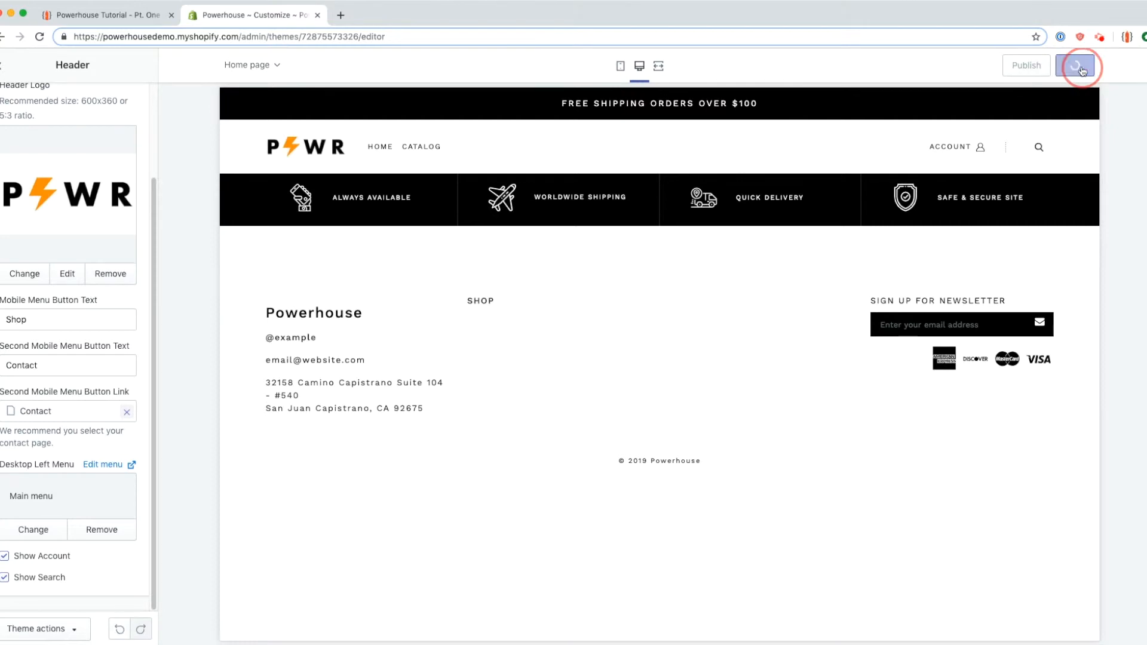
click(173, 23)
scroll(295, 400, down, 1)
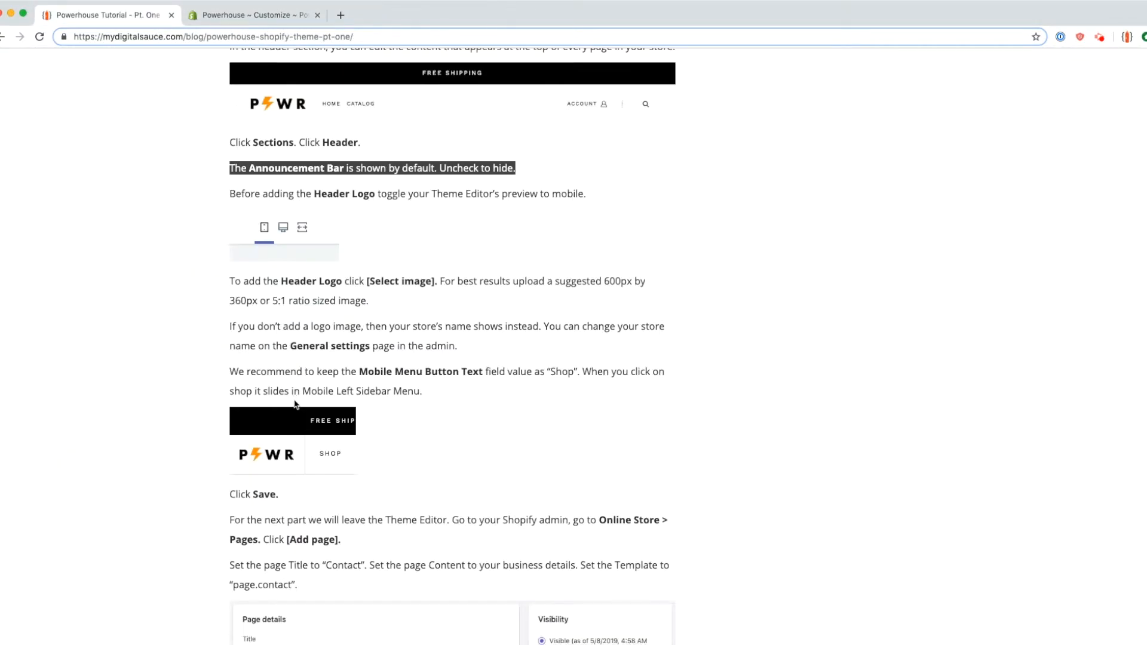
Step: Scroll the tutorial and highlight the steps for creating the Contact page
scroll(299, 405, down, 1)
drag(216, 233, 466, 445)
scroll(460, 457, down, 6)
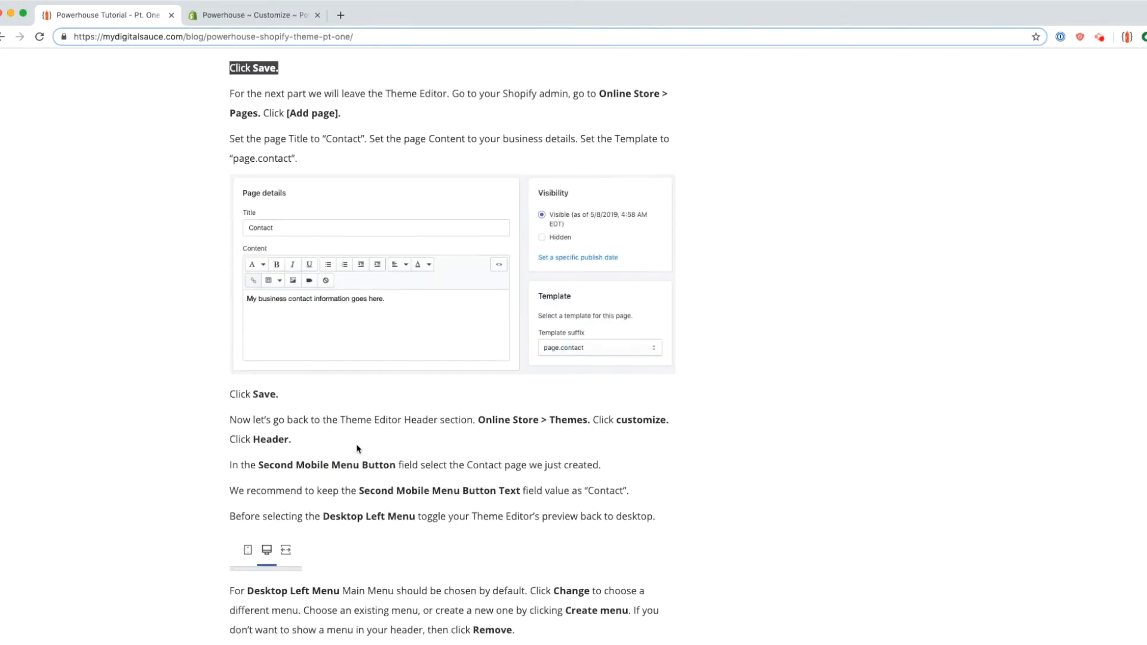
click(225, 147)
drag(215, 95, 692, 289)
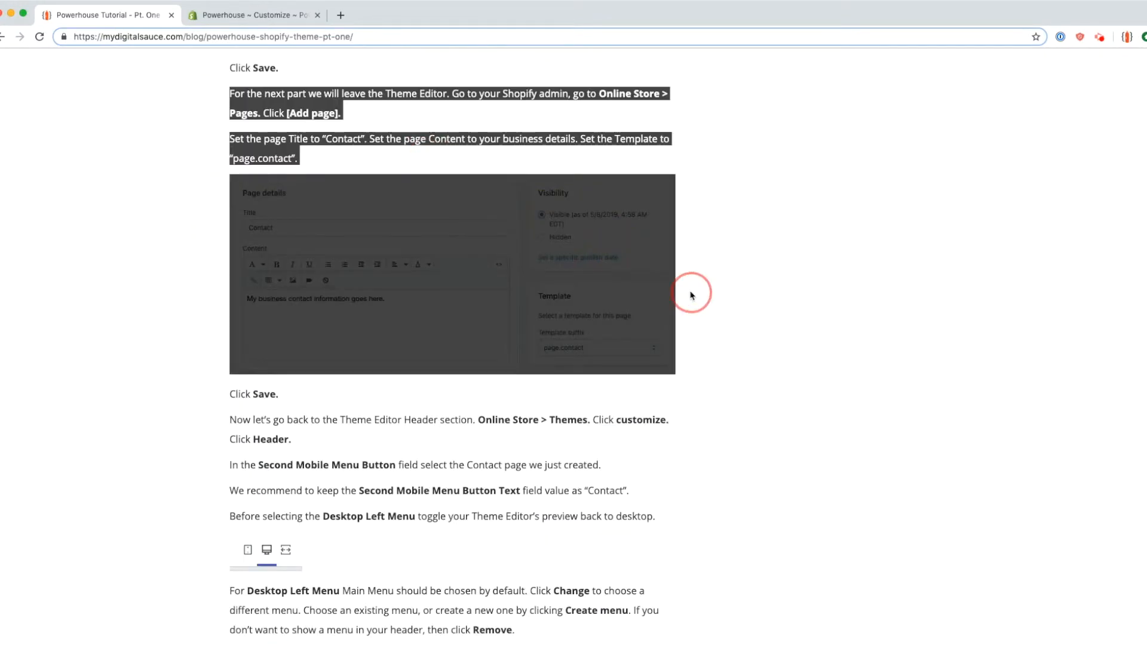
click(691, 289)
scroll(203, 445, down, 1)
scroll(202, 445, down, 3)
Step: Highlight the Desktop Left Menu and Show Account instructions, then return to the theme editor
drag(226, 185, 351, 211)
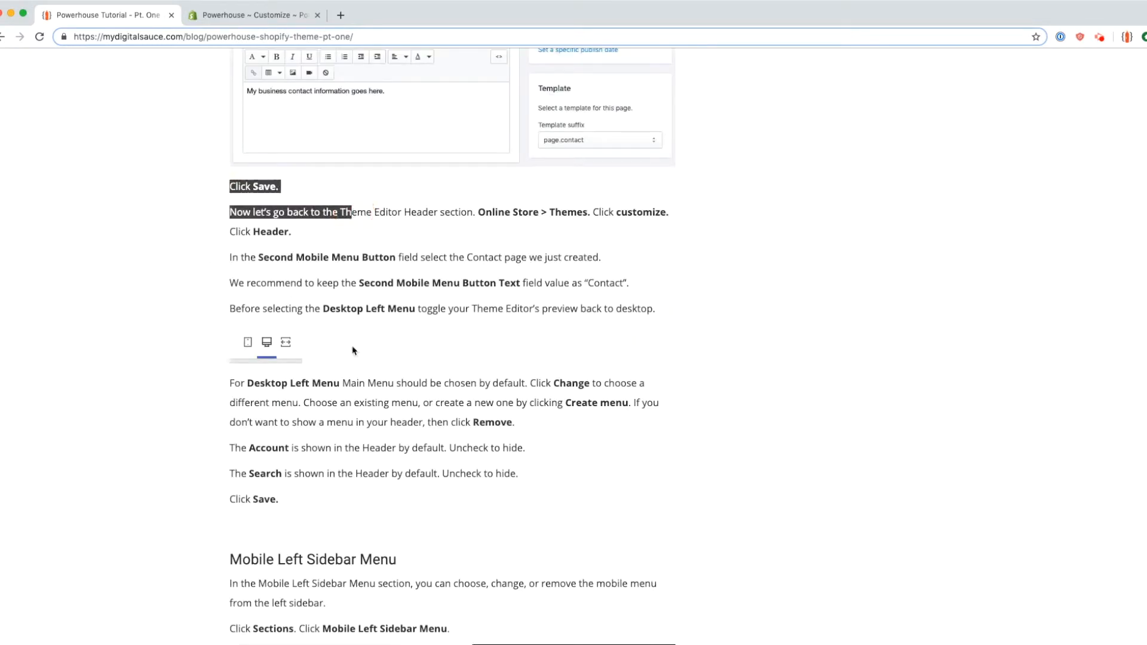
scroll(339, 342, down, 1)
drag(231, 345, 526, 387)
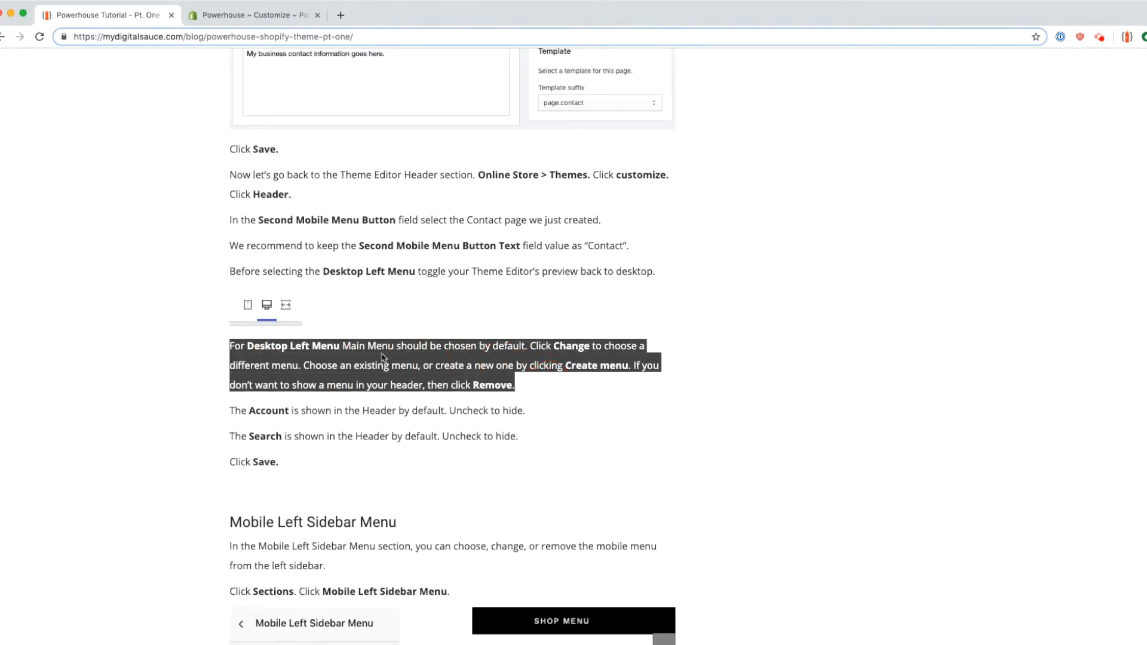
click(255, 424)
scroll(287, 377, down, 3)
triple_click(275, 312)
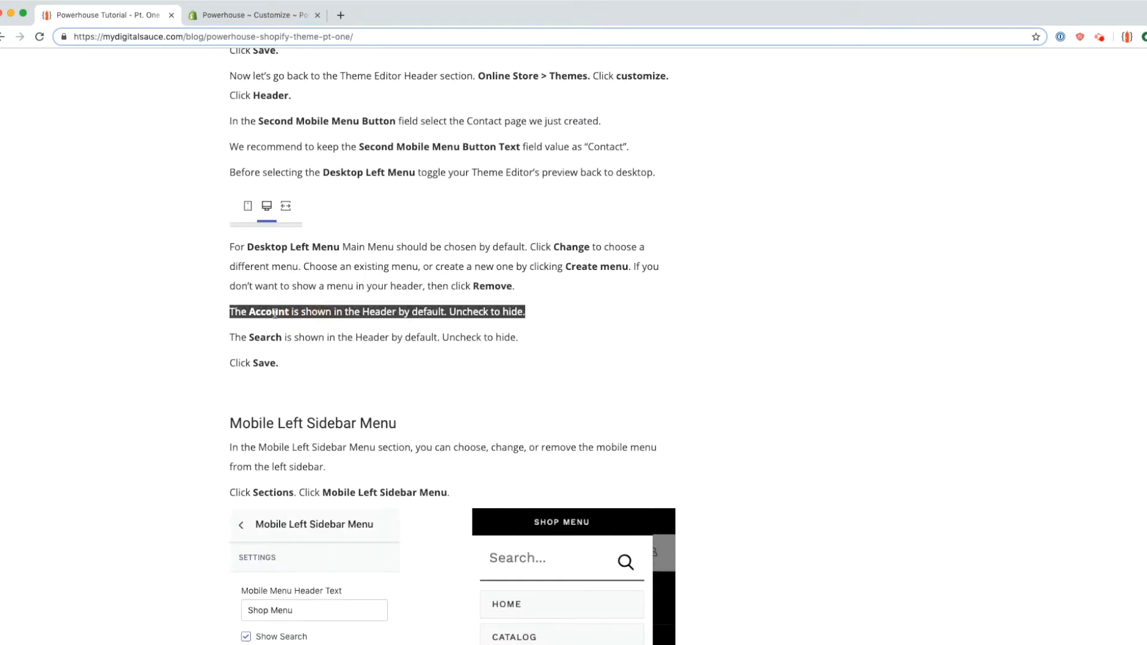
click(248, 15)
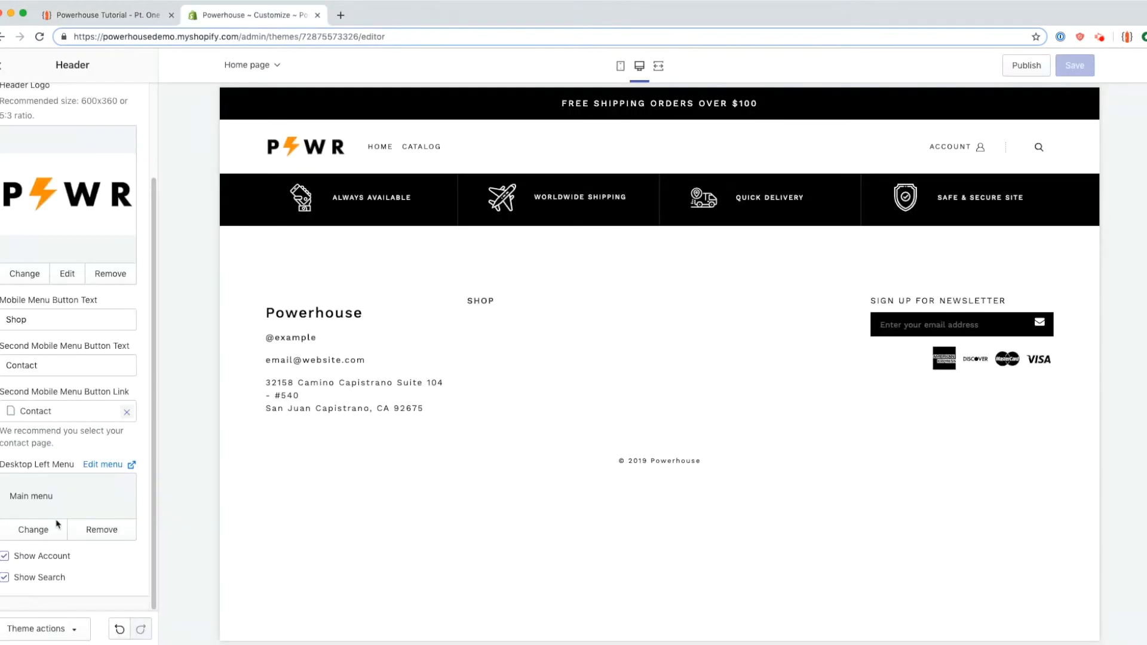
Step: Hide Account from the header and try opening and closing the search overlay
mouse_move(943, 149)
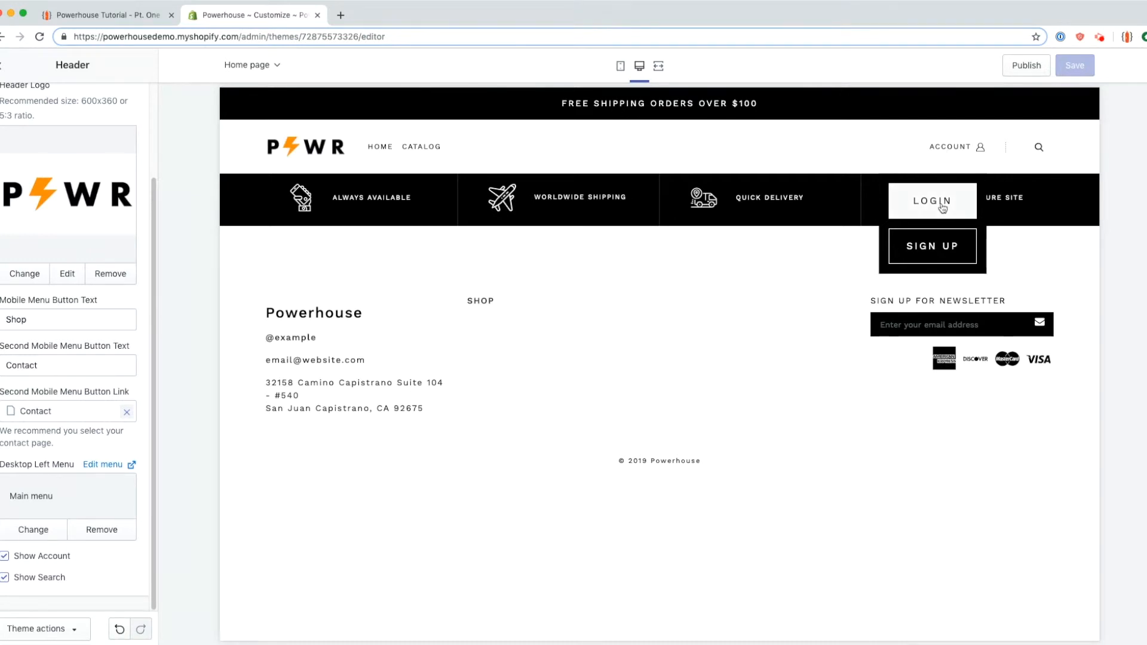
click(45, 561)
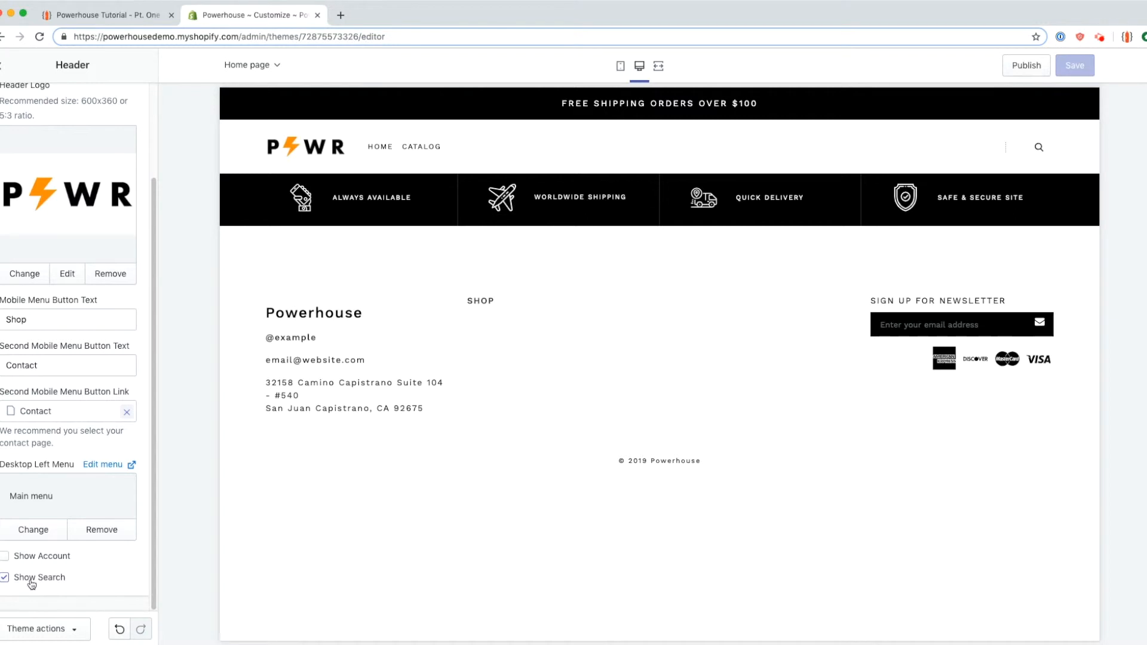
click(1041, 155)
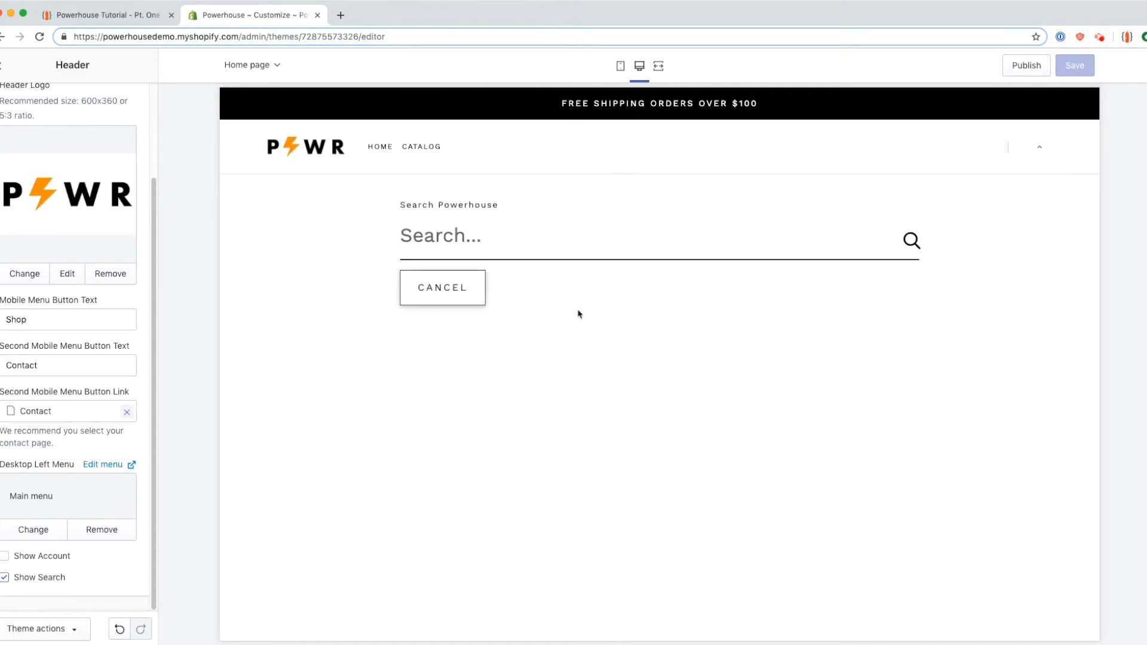
click(457, 298)
Step: Re-enable Show Search and Show Account, save the header, and return to the tutorial
click(53, 578)
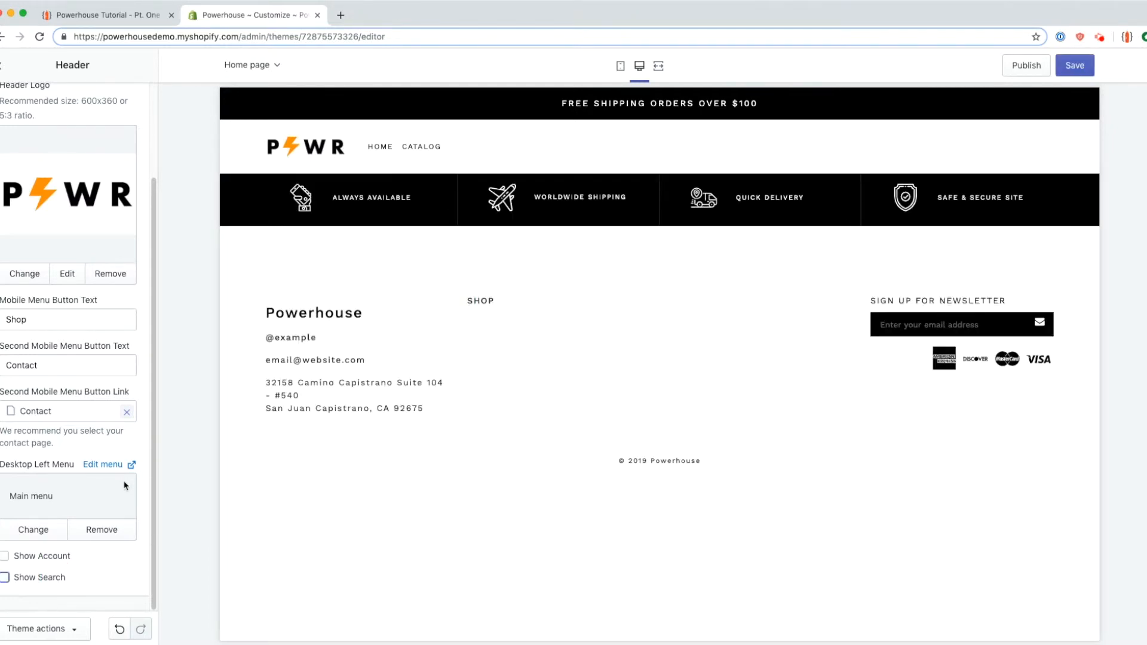
click(55, 578)
click(61, 555)
click(1079, 67)
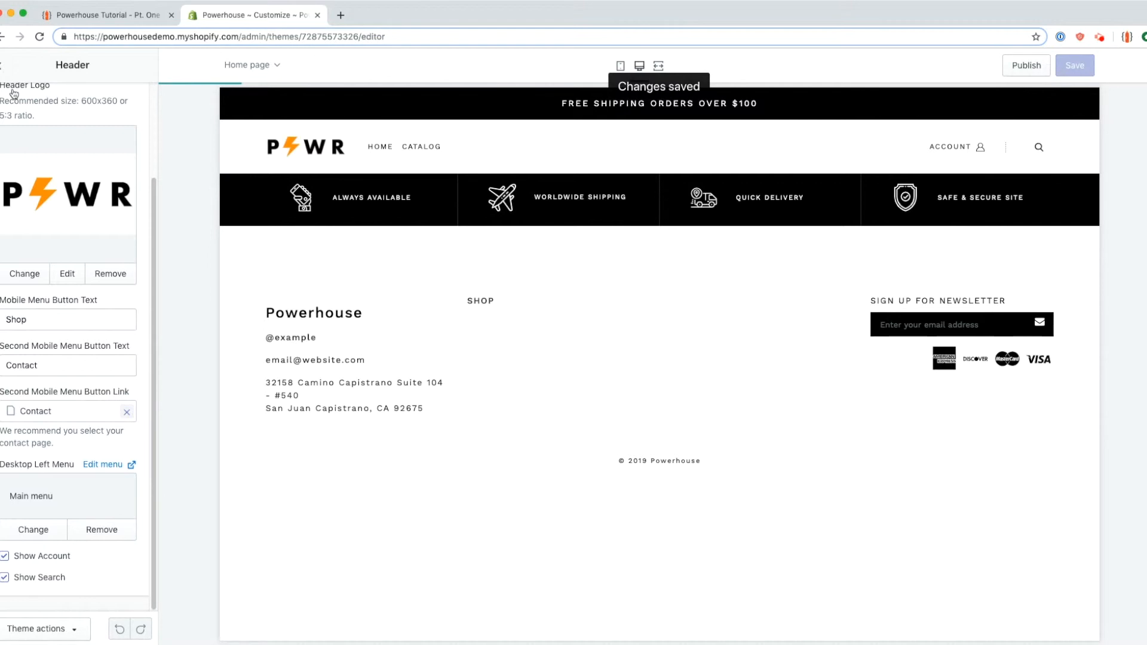
click(145, 17)
click(173, 317)
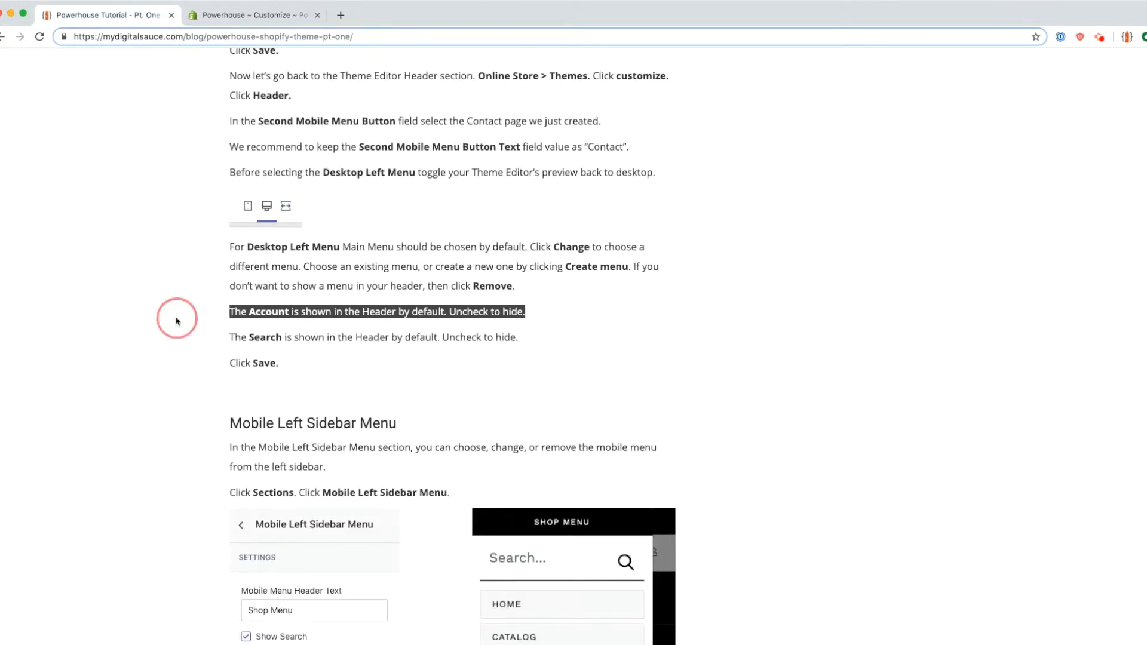
Step: Highlight the tutorial's Mobile Left Sidebar Menu heading and open that section in the editor
scroll(177, 323, down, 5)
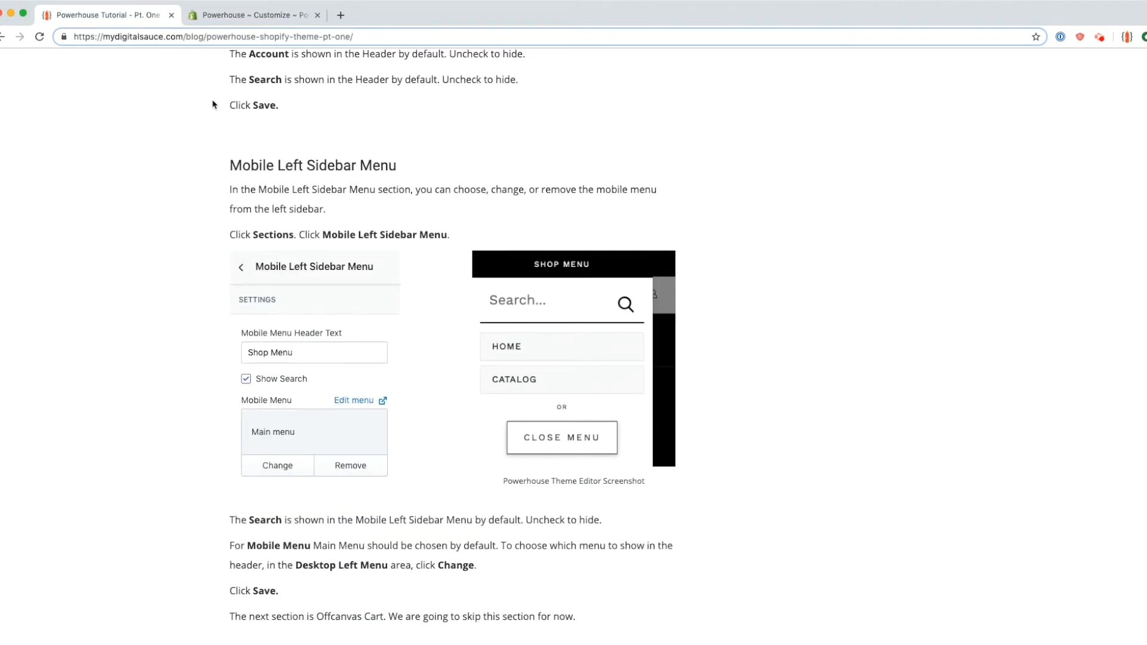
drag(229, 167, 386, 160)
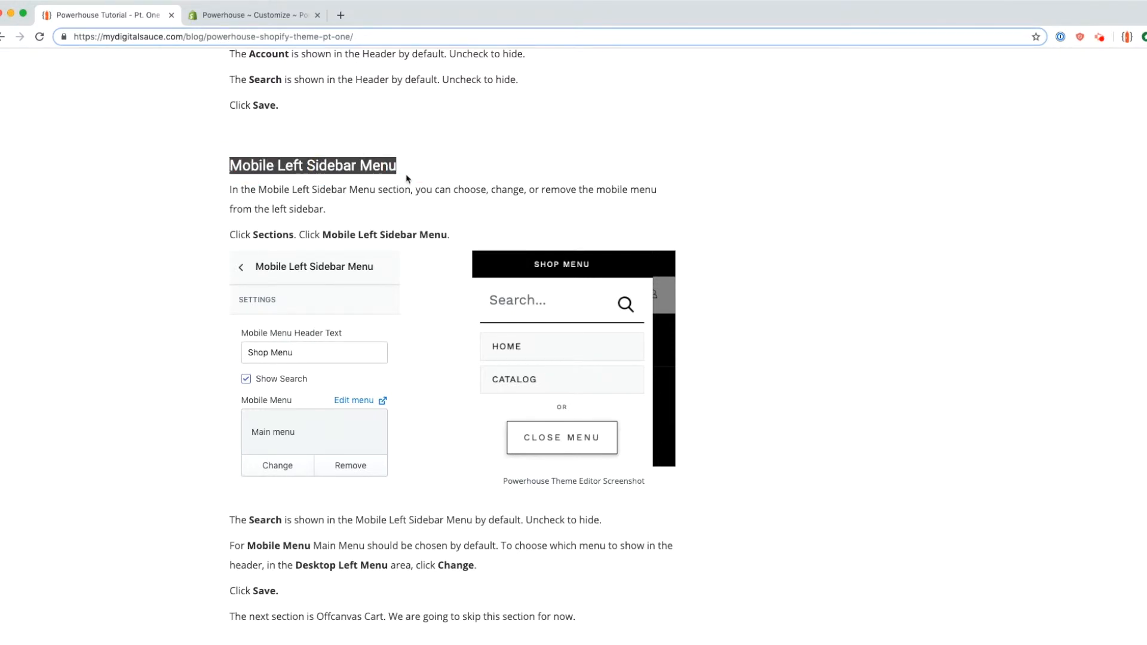
click(233, 16)
click(95, 197)
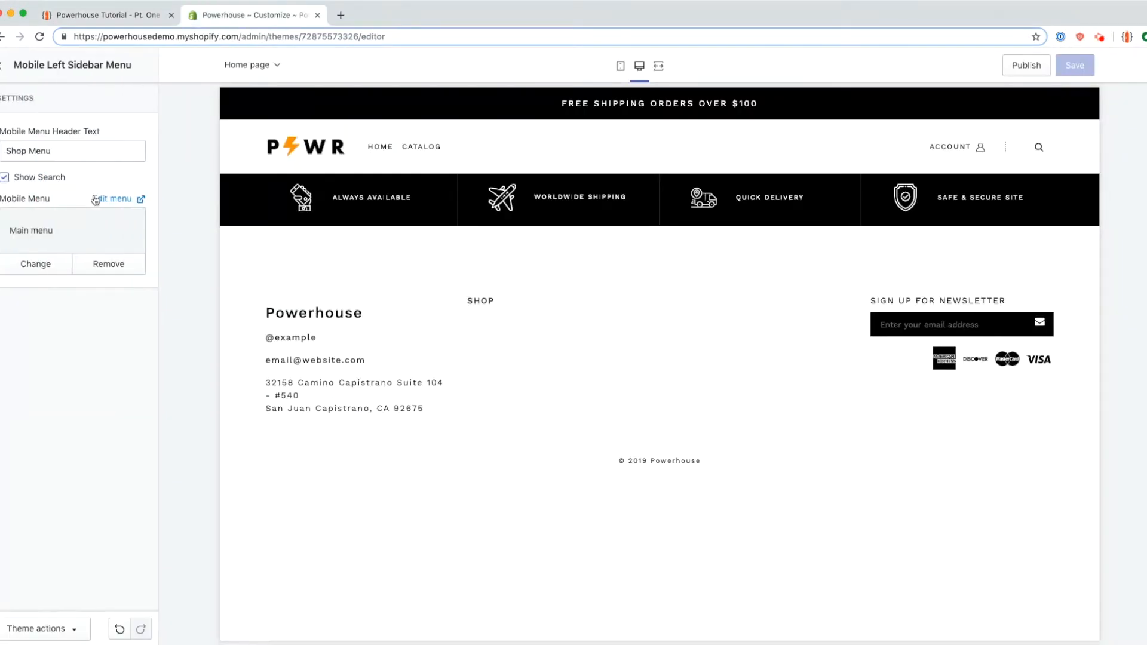
Step: In mobile preview, hide the Shop Menu search box, save, then restore it and save again
click(7, 70)
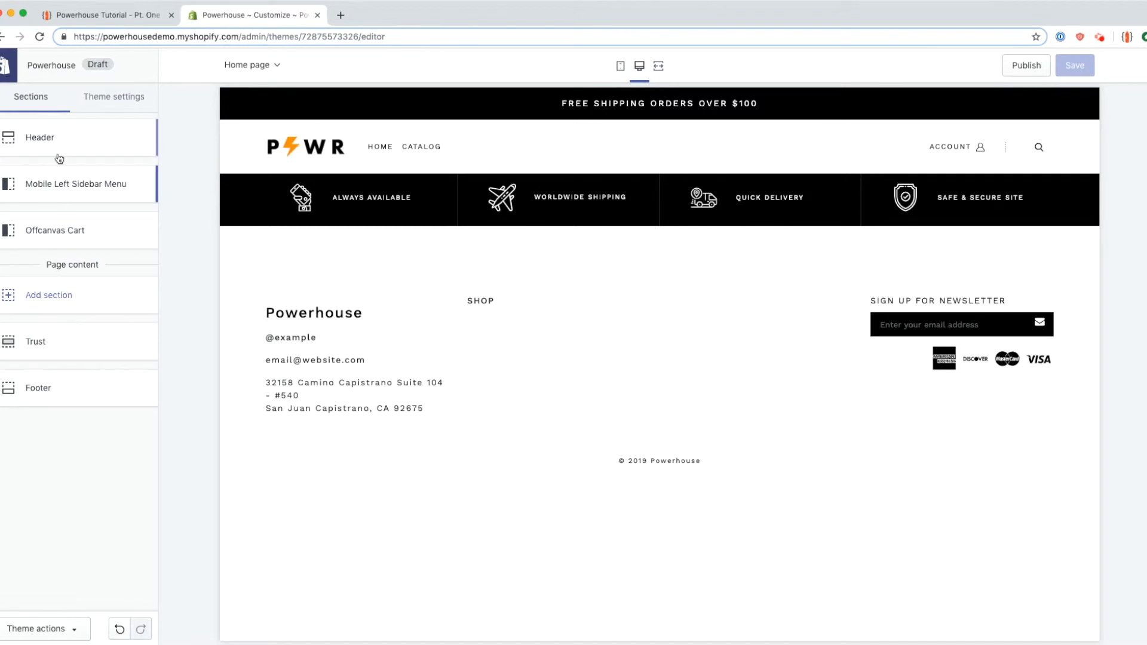
click(54, 186)
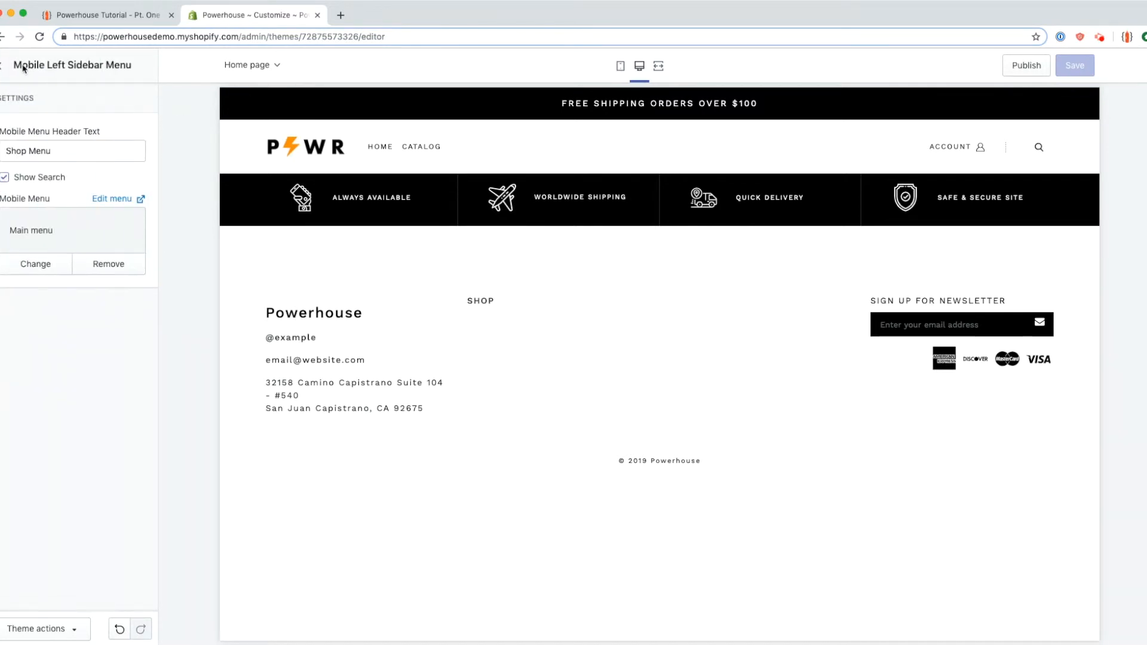
click(621, 69)
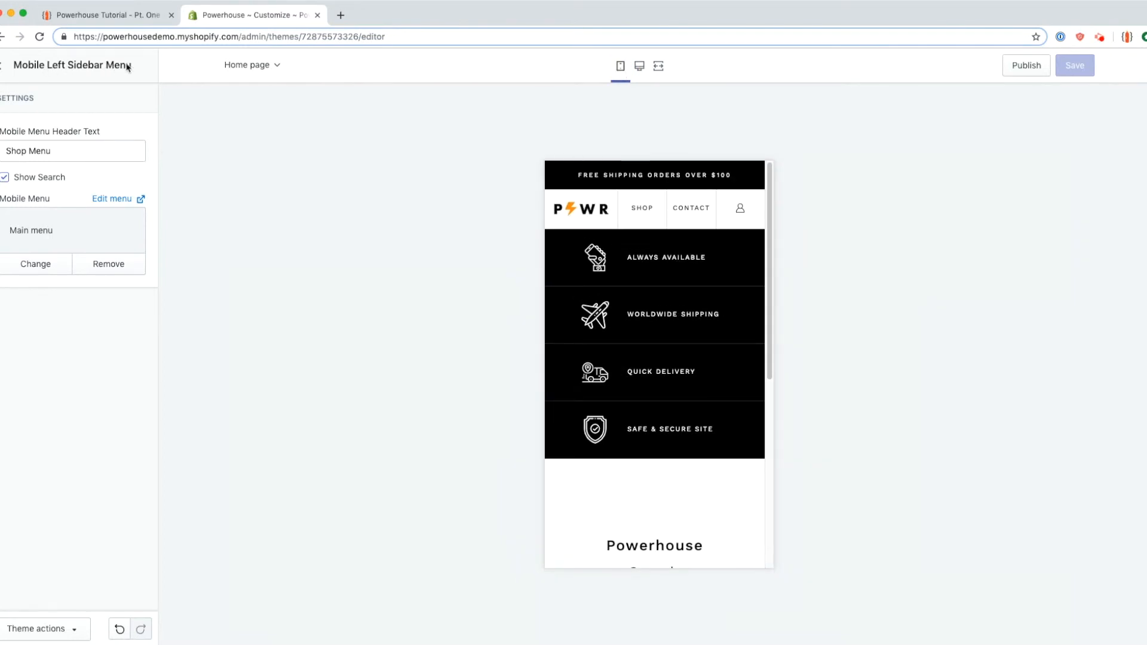
click(641, 211)
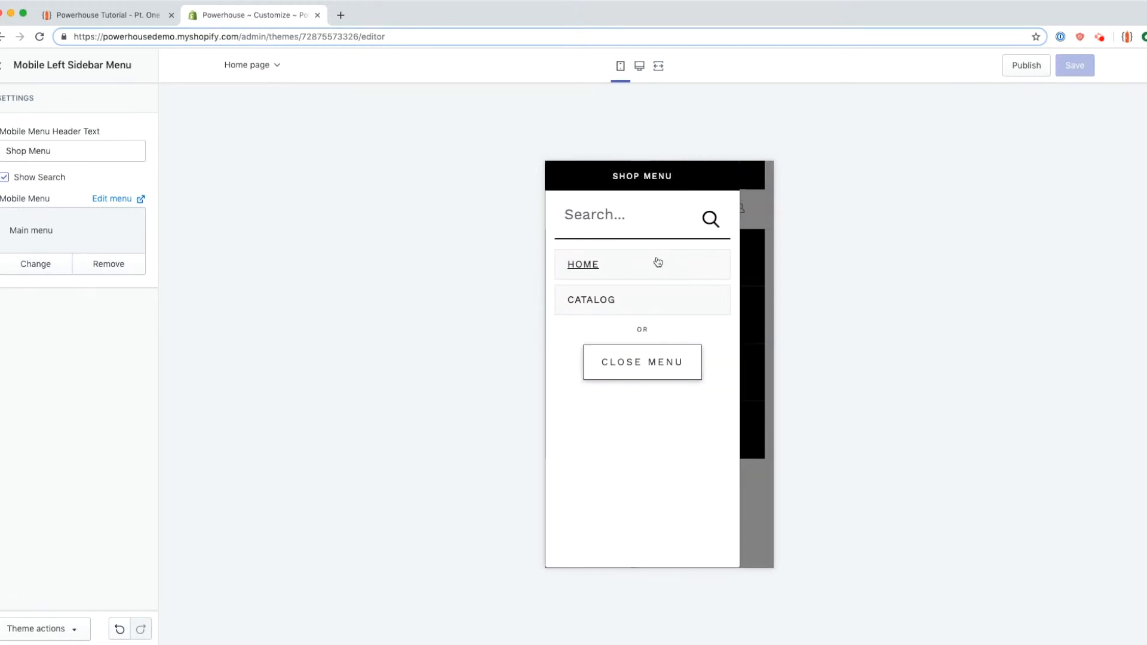
click(18, 177)
click(1075, 65)
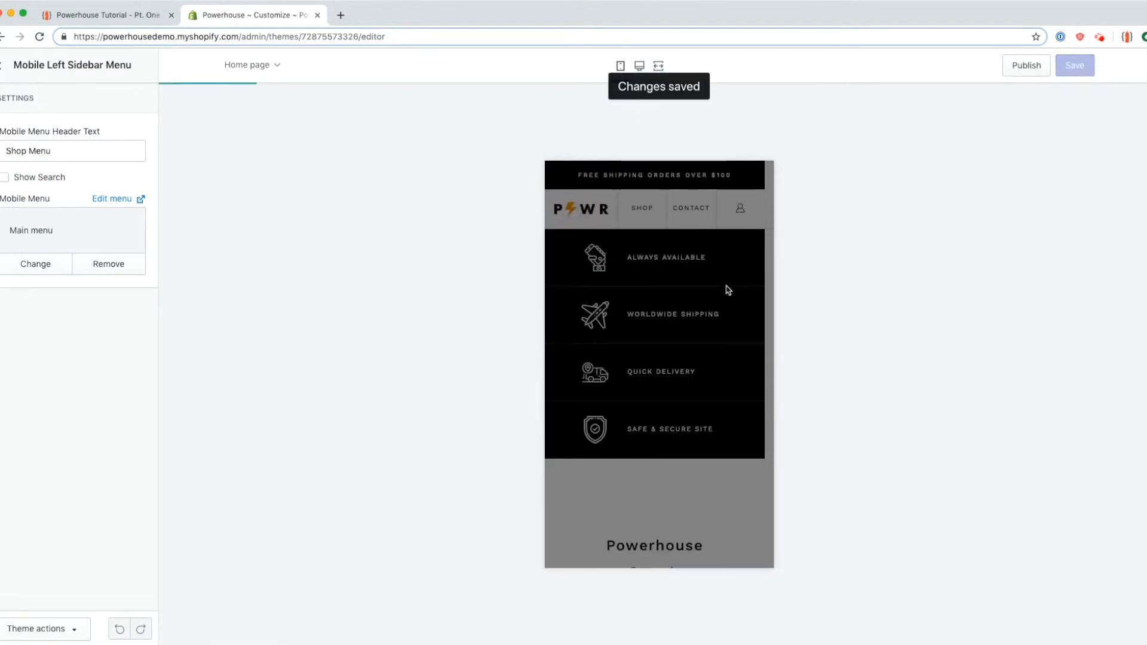
click(633, 214)
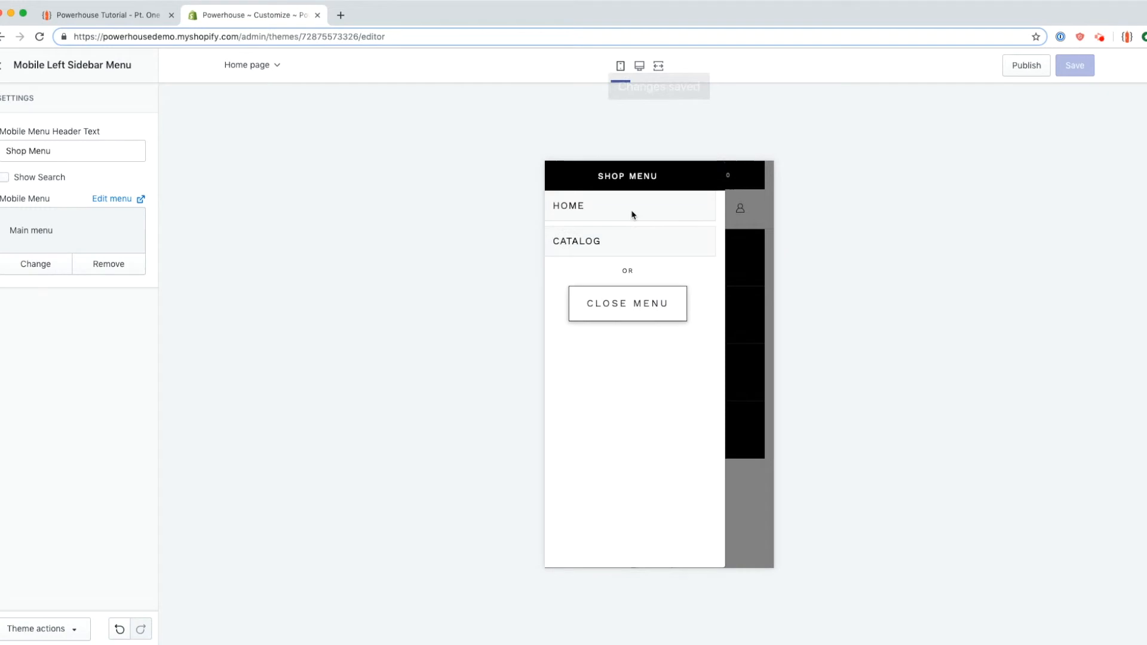
click(5, 177)
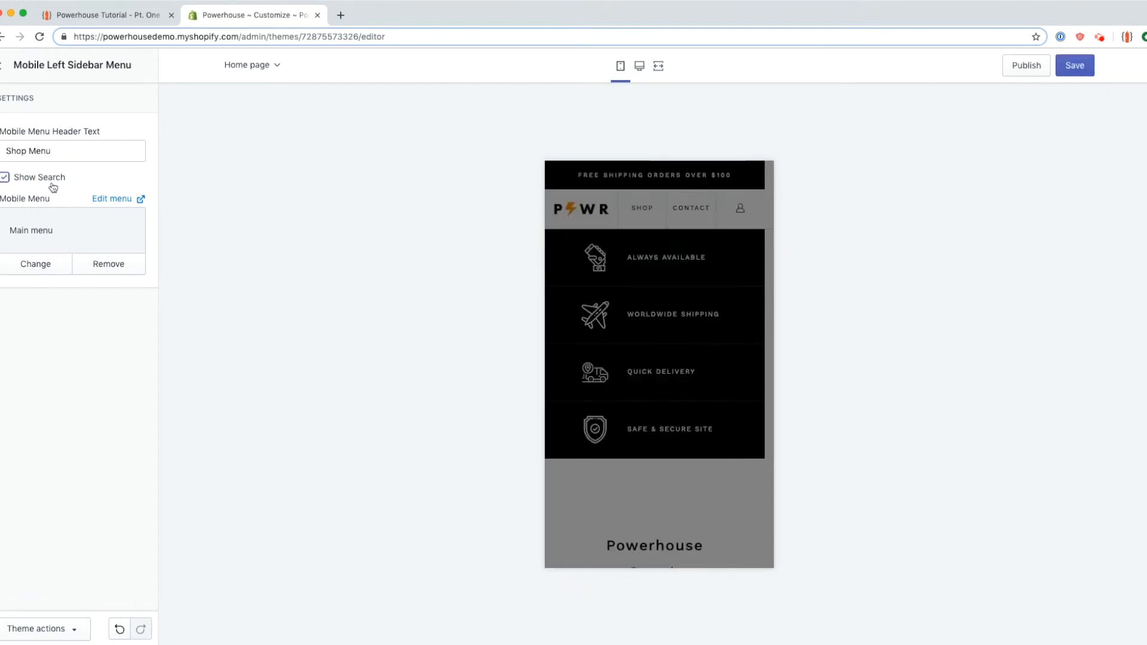
click(1075, 66)
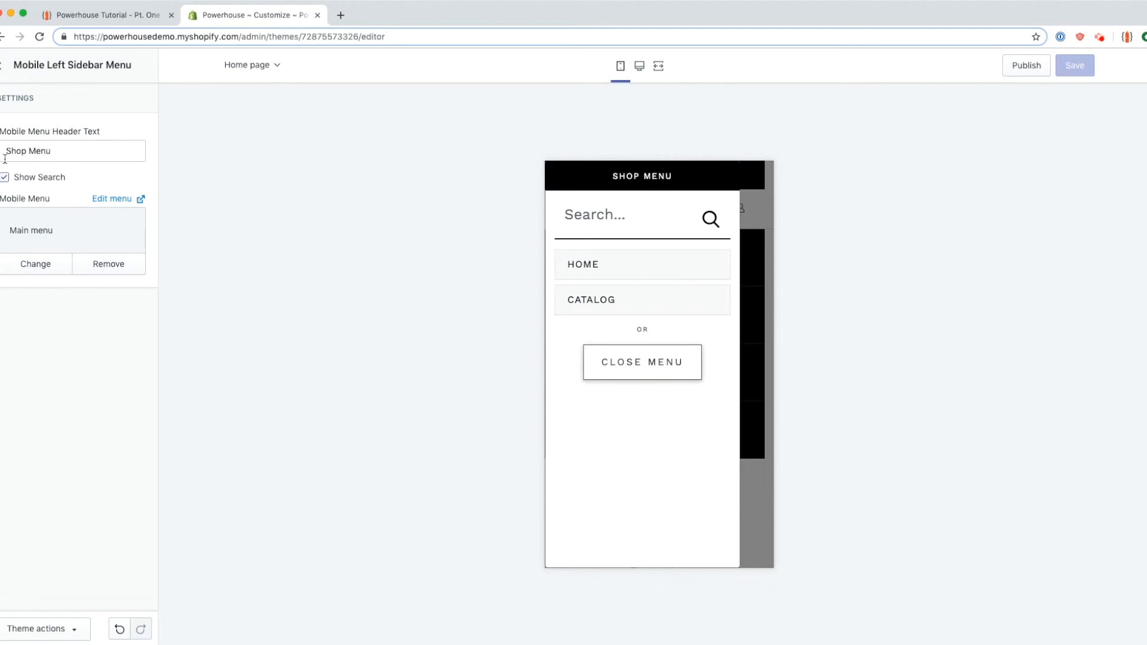
Step: Add and remove a '!' in the Shop Menu header text, then return to the sections list
click(51, 146)
text(!!)
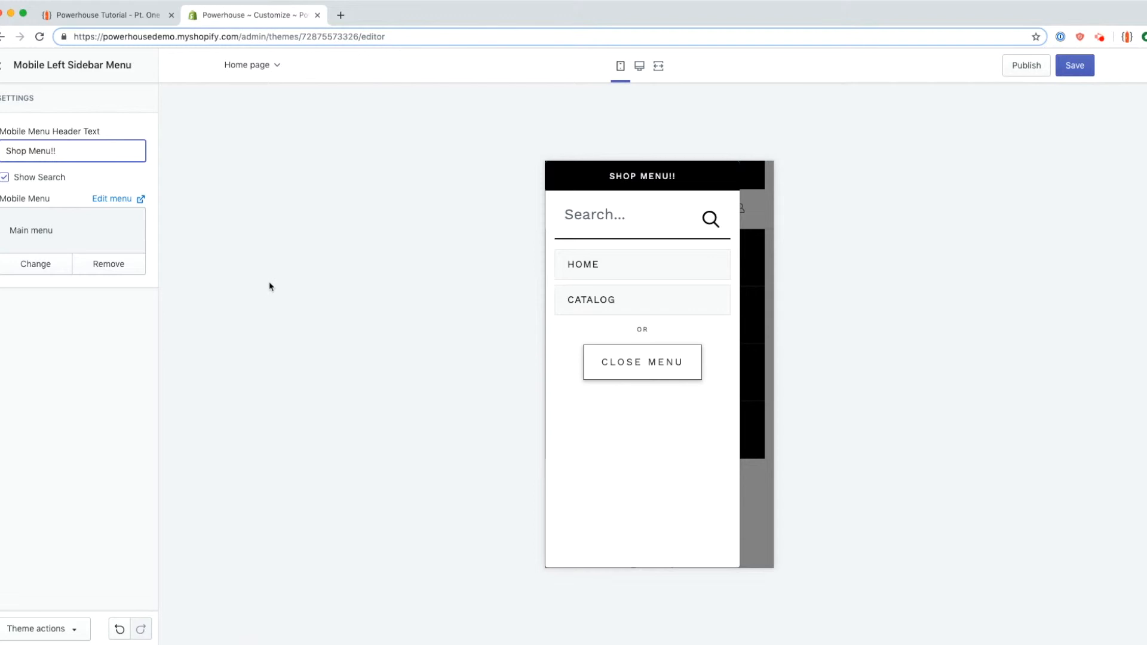
key(BackSpace)
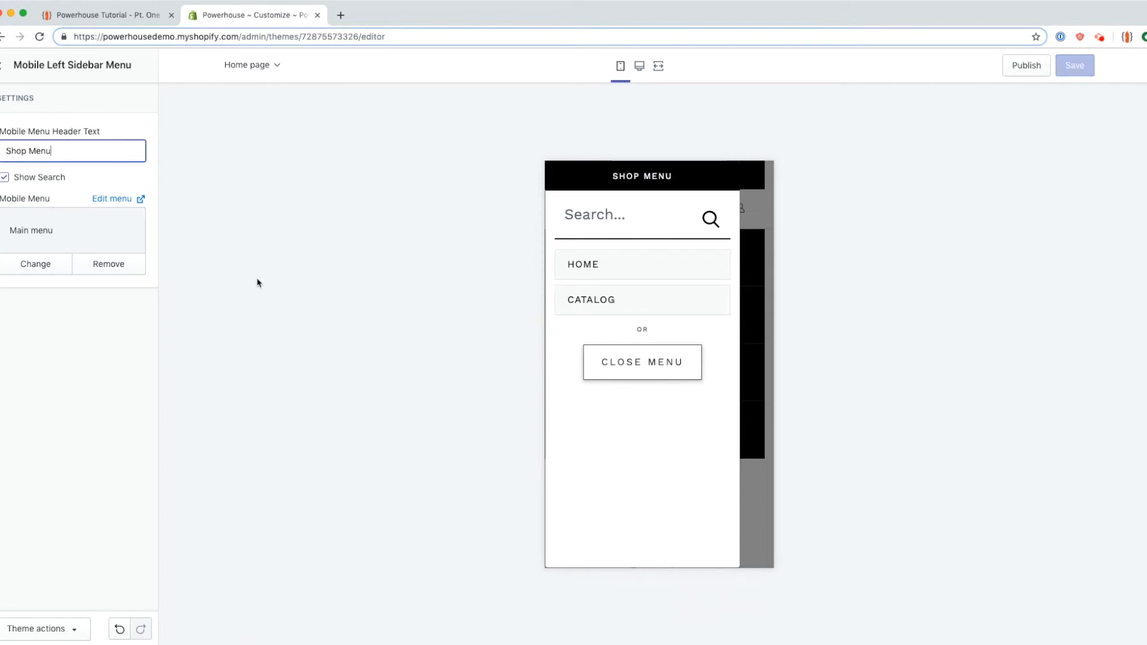
click(296, 247)
click(3, 66)
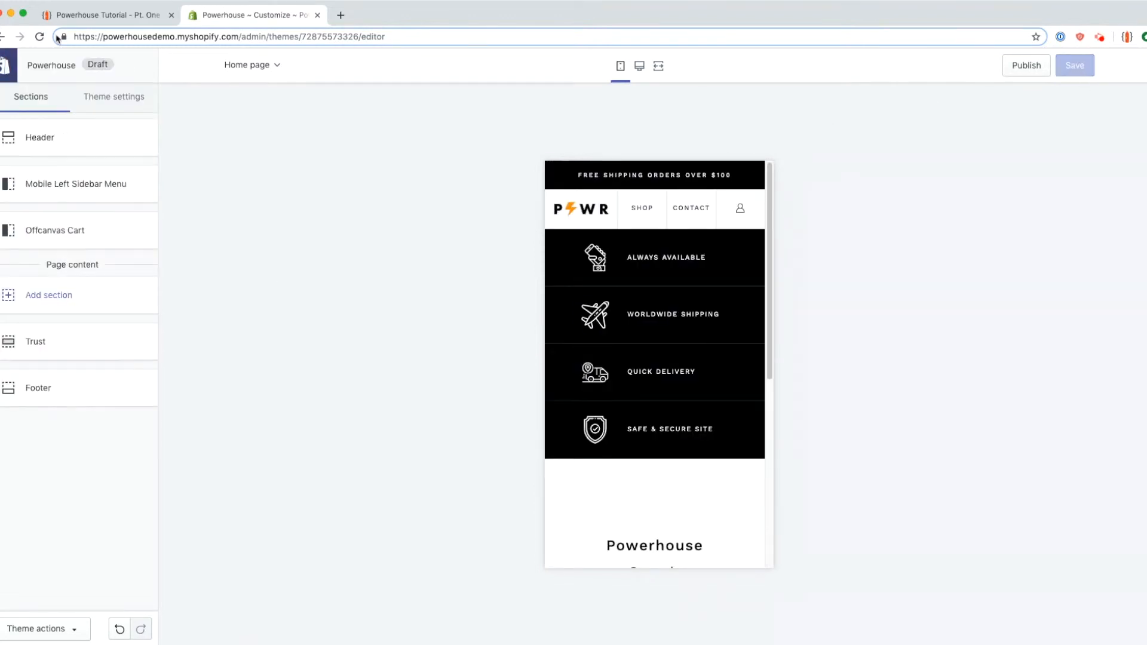
Step: Read the tutorial's Mobile Left Sidebar Menu and Trust instructions, then return to the theme editor
click(88, 17)
scroll(121, 300, down, 3)
scroll(119, 300, down, 1)
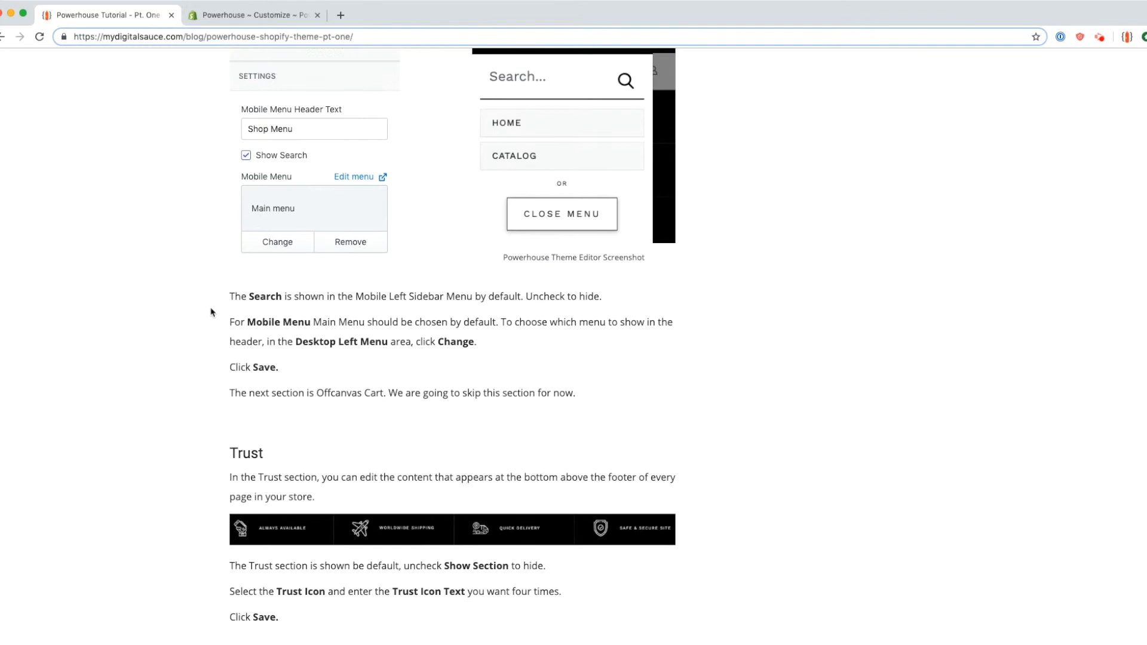
scroll(213, 311, up, 2)
scroll(212, 311, up, 2)
drag(178, 130, 607, 564)
scroll(591, 565, down, 2)
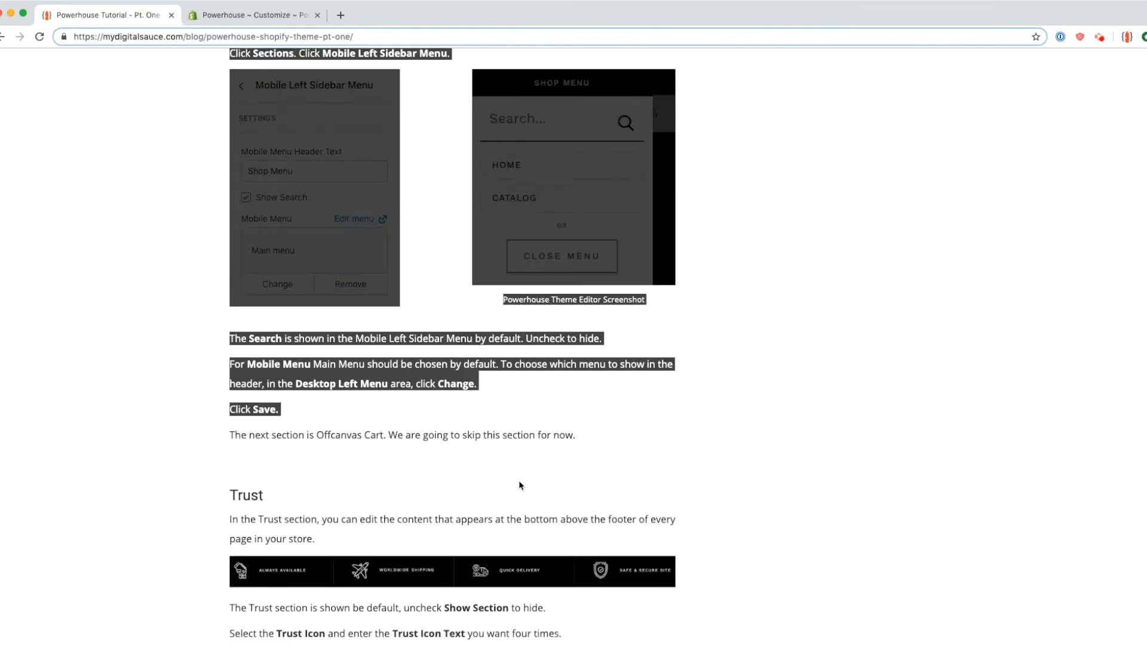
click(346, 460)
scroll(344, 458, down, 5)
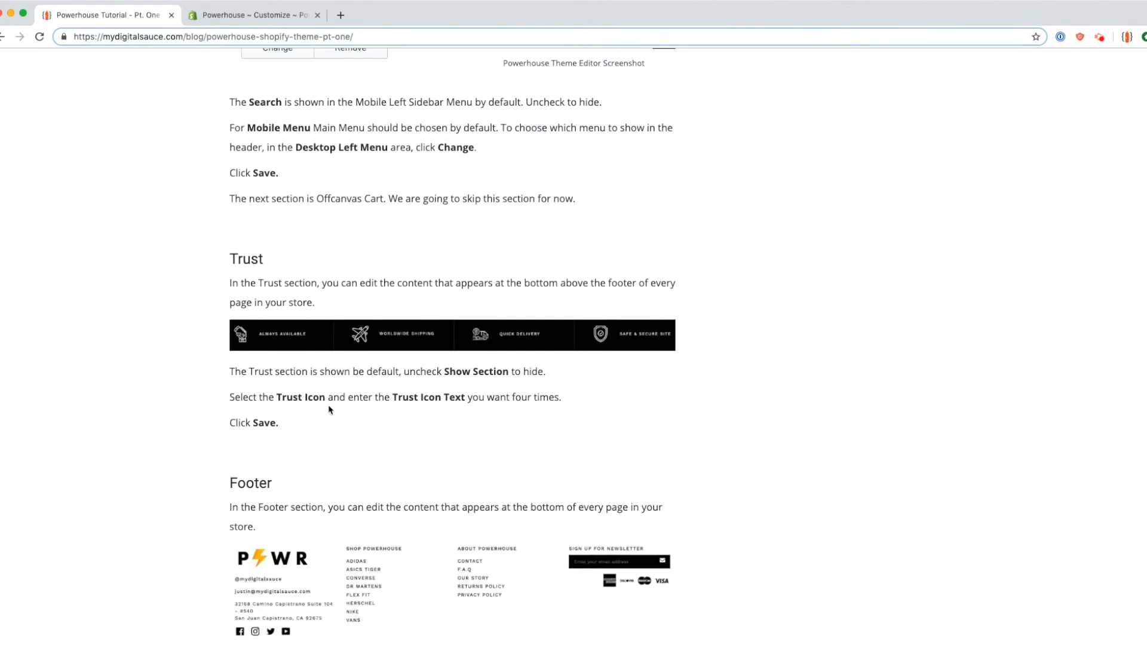
click(233, 16)
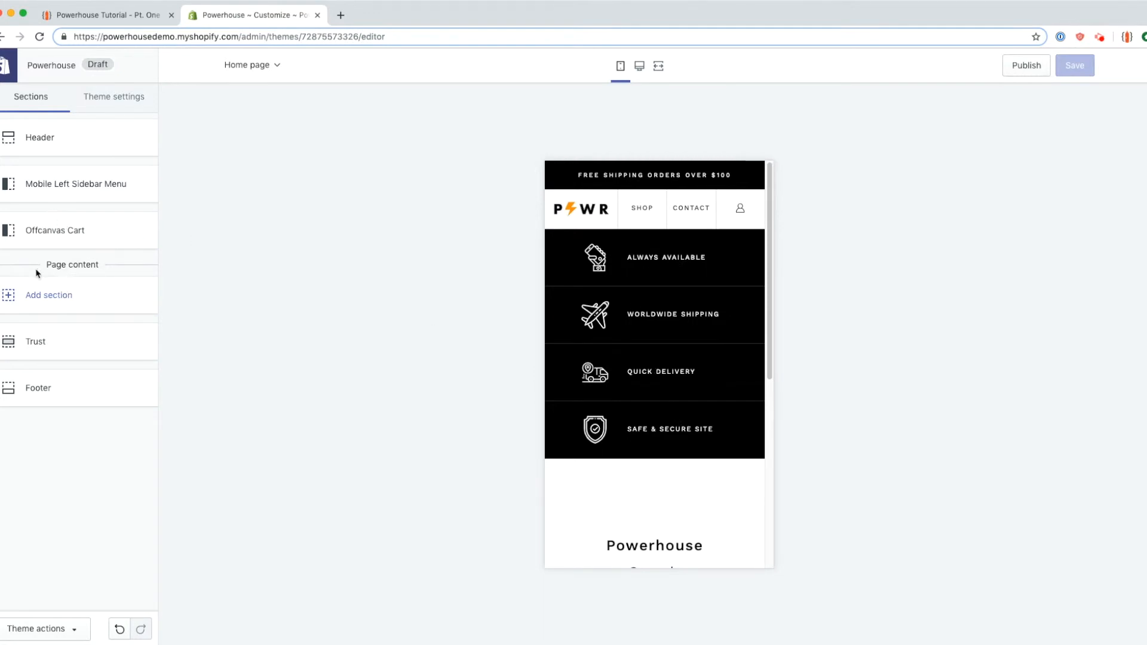
Step: Highlight the trust labels, starting at Always Available, in the mobile preview
drag(10, 264, 95, 312)
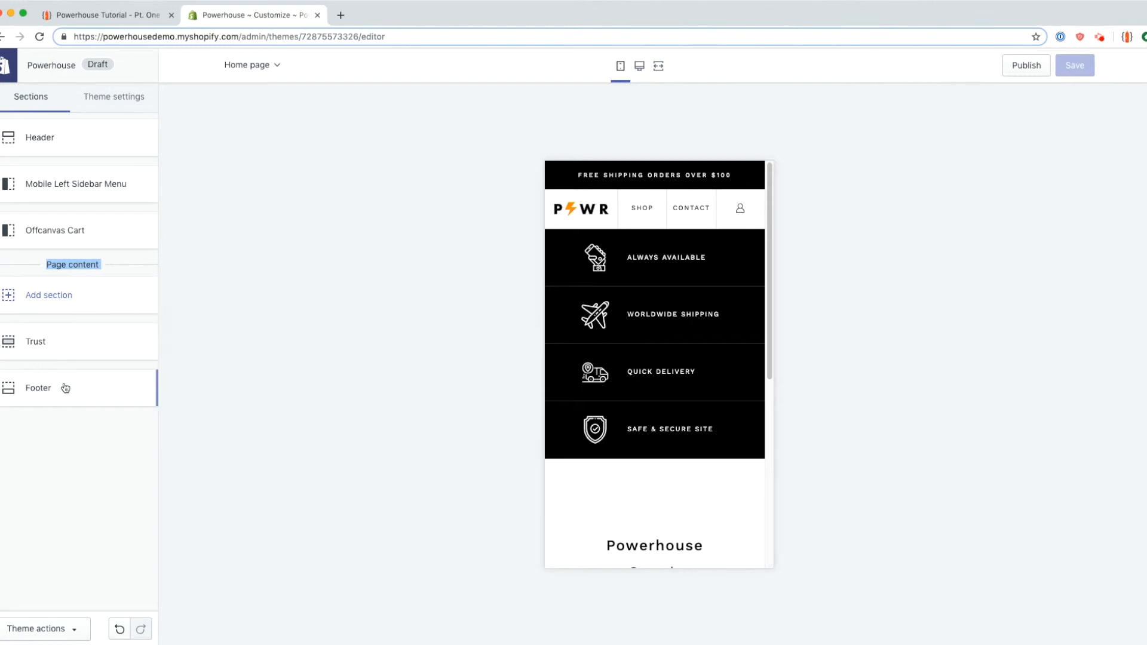
click(84, 323)
scroll(595, 435, down, 1)
scroll(646, 361, up, 1)
click(597, 257)
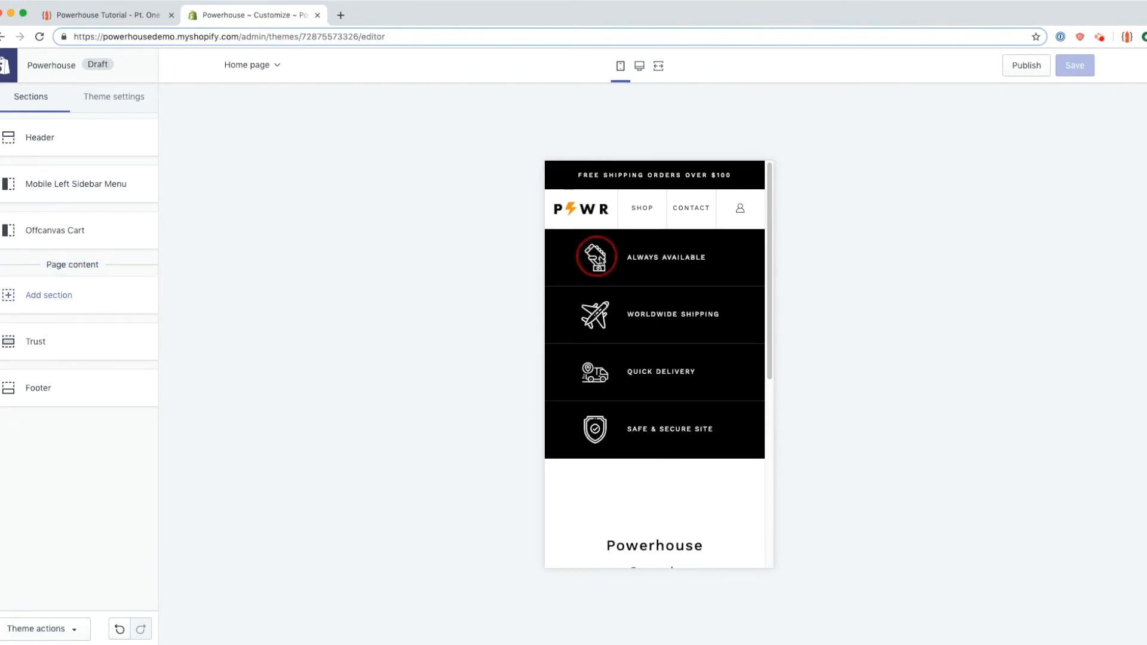
drag(597, 257, 731, 447)
Step: Switch the preview to desktop layout and highlight the row of four trust labels
click(639, 66)
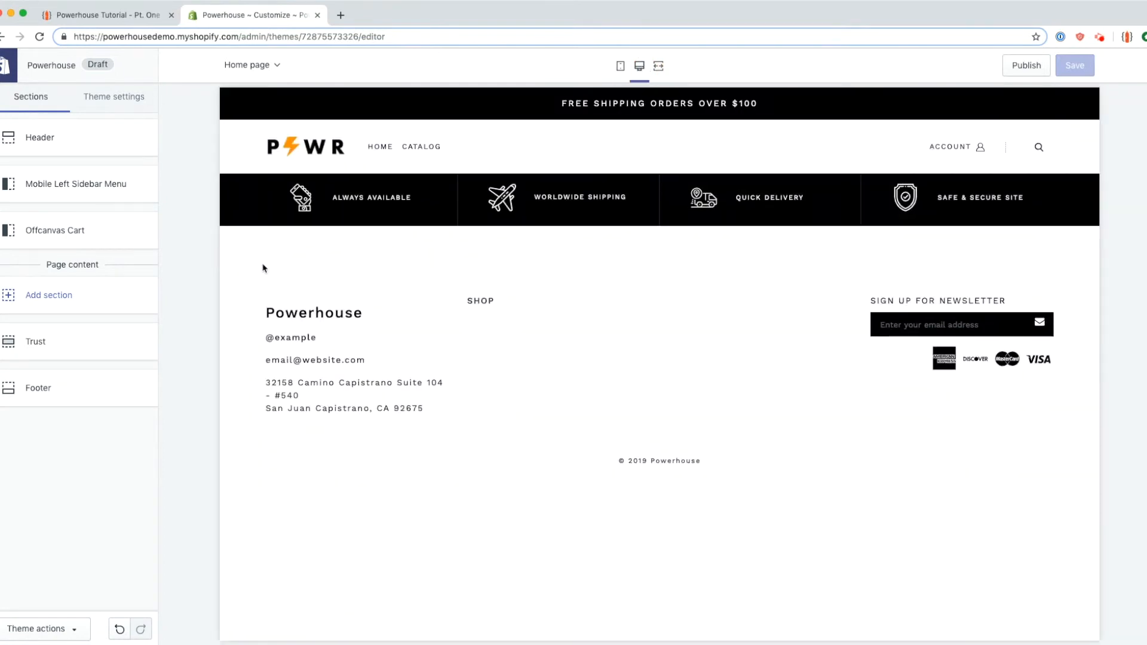
drag(263, 268, 927, 399)
drag(274, 196, 1024, 200)
click(475, 311)
drag(282, 215, 994, 215)
click(969, 253)
Step: Open the Trust section, toggle Show Section off and back on, and check the first icon
click(141, 352)
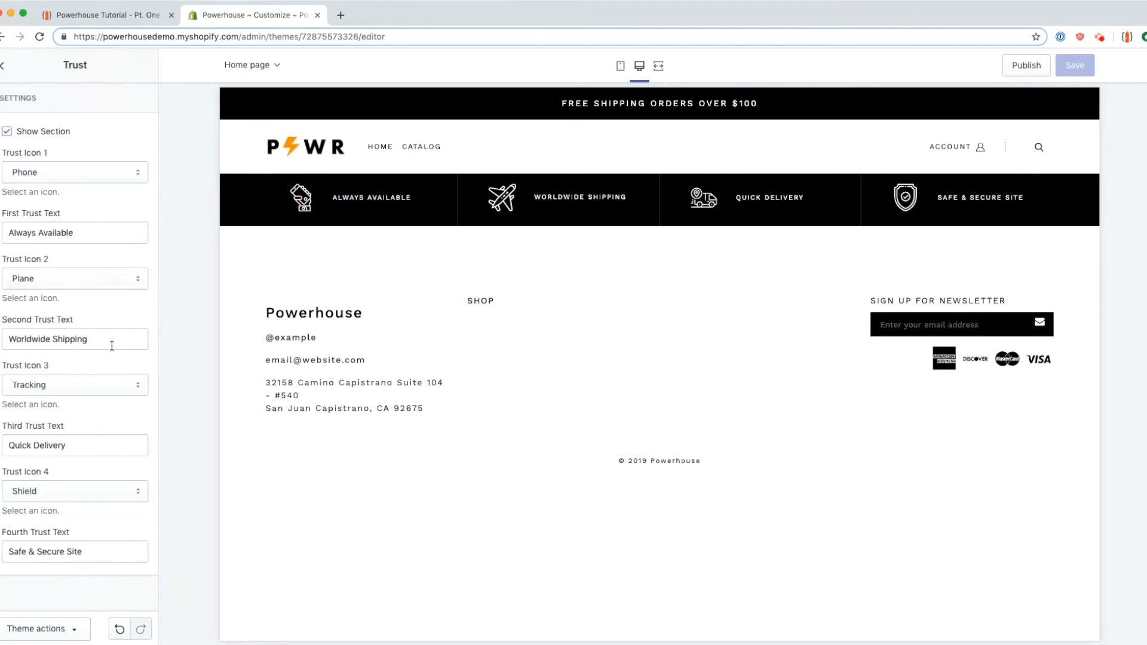
click(27, 137)
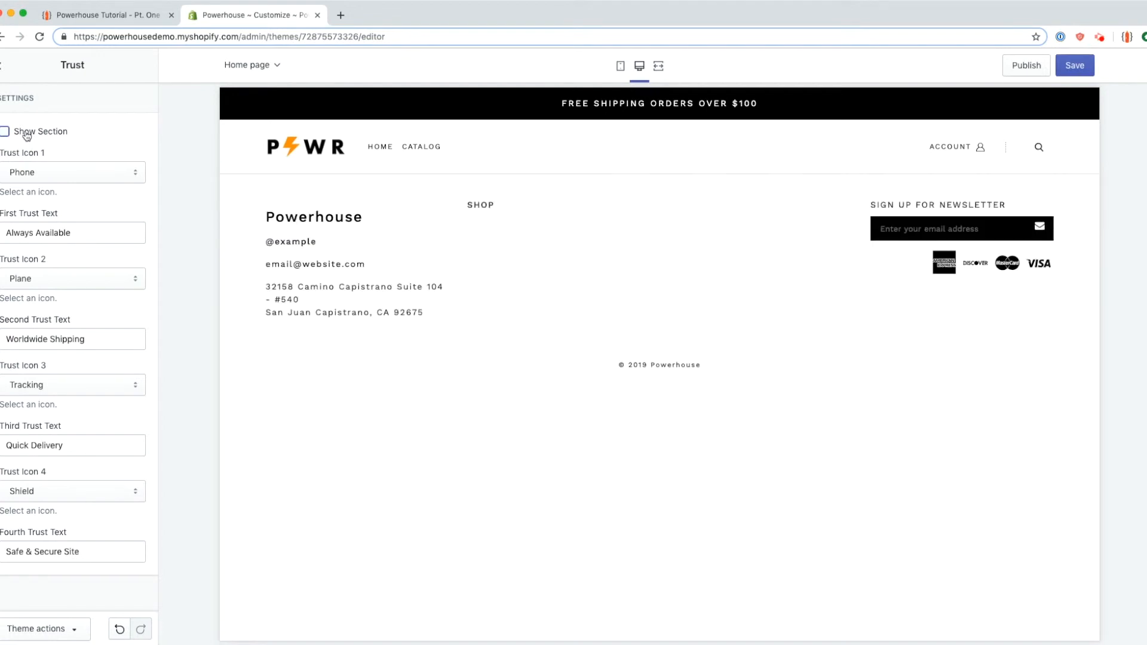
click(29, 134)
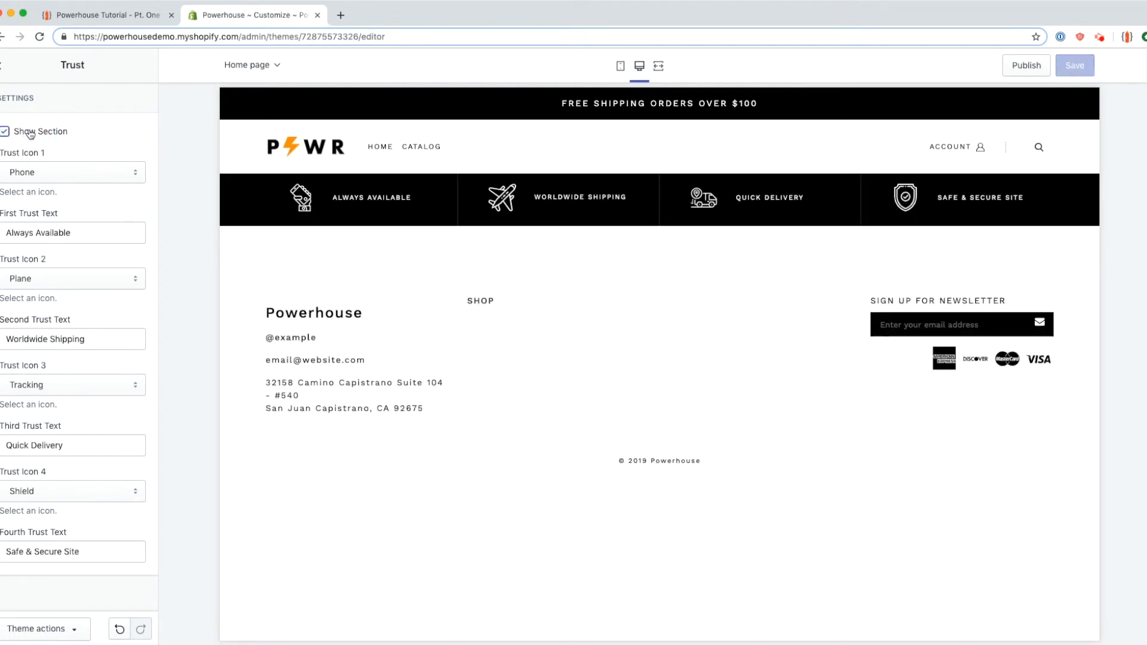
click(105, 174)
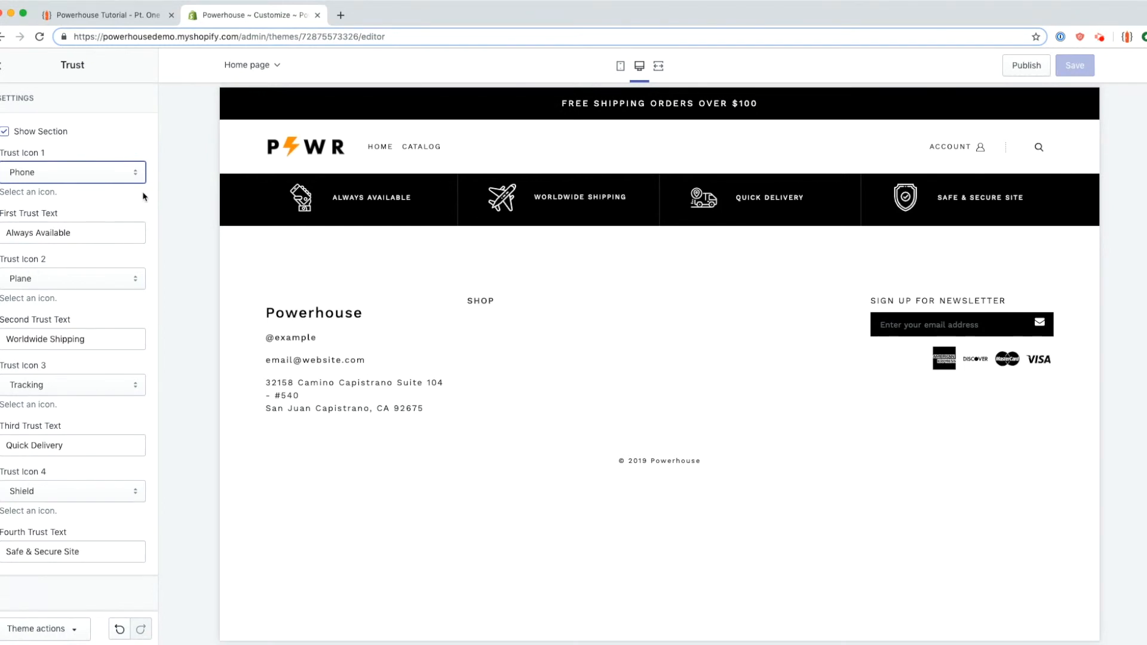
Step: Append '!!!' to the first trust text and '!!' to the other three
click(105, 234)
text(!!!)
click(103, 340)
text(!!)
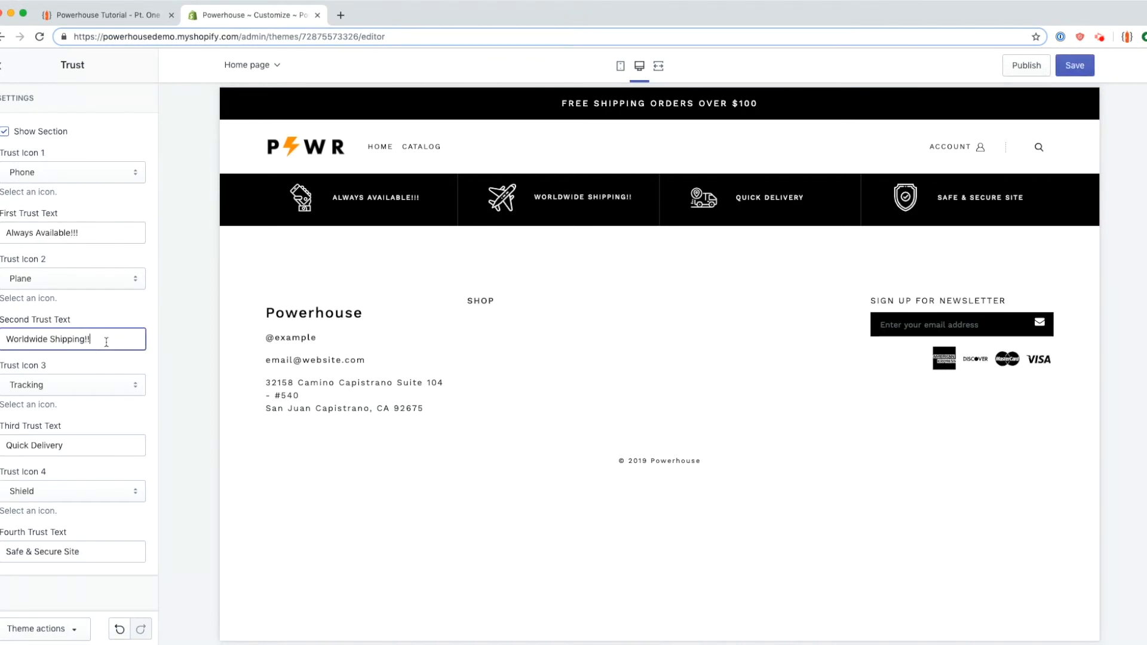
click(95, 442)
text(!!)
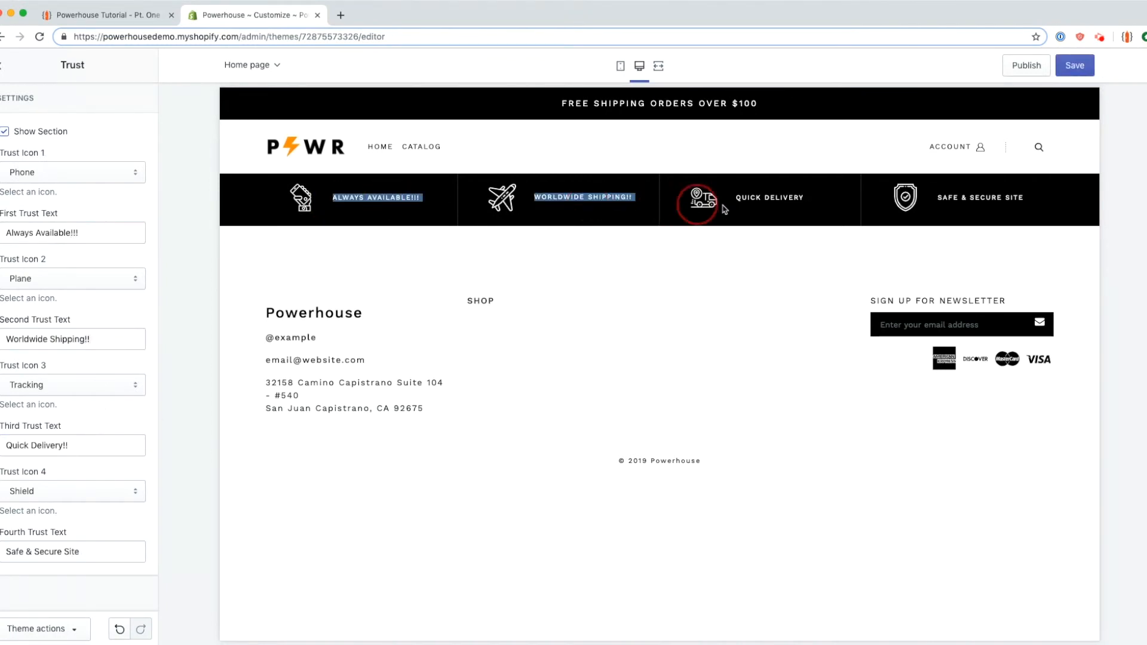
click(127, 549)
text(!!)
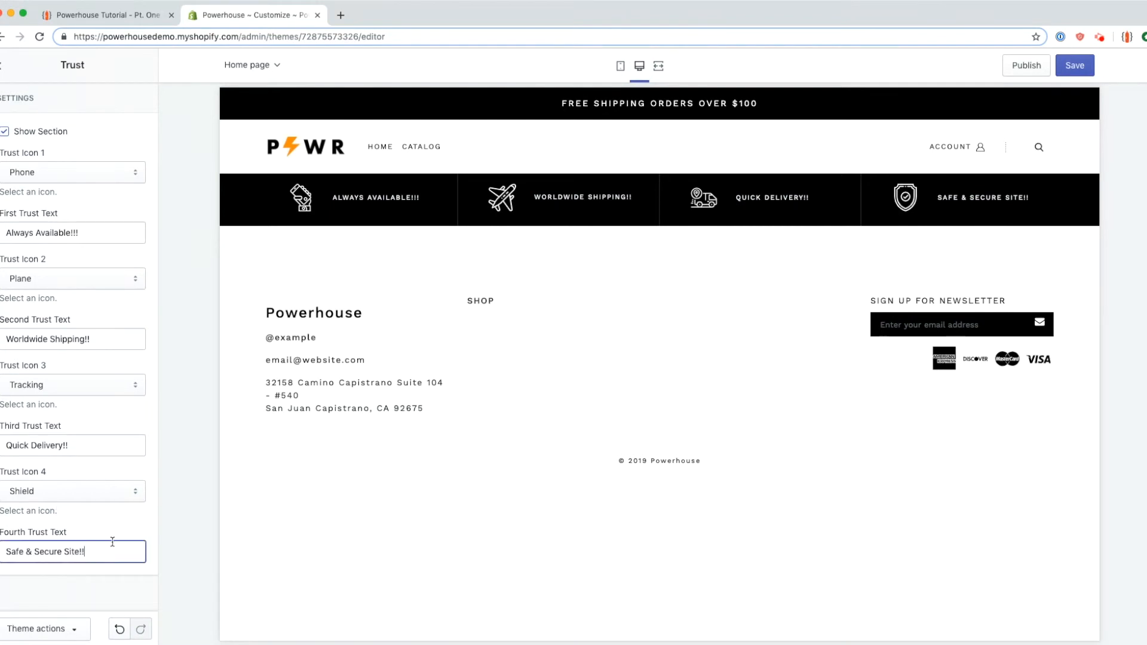
click(567, 297)
Step: Go to the tutorial page and highlight its Trust instructions
click(88, 18)
click(150, 398)
drag(206, 259, 348, 419)
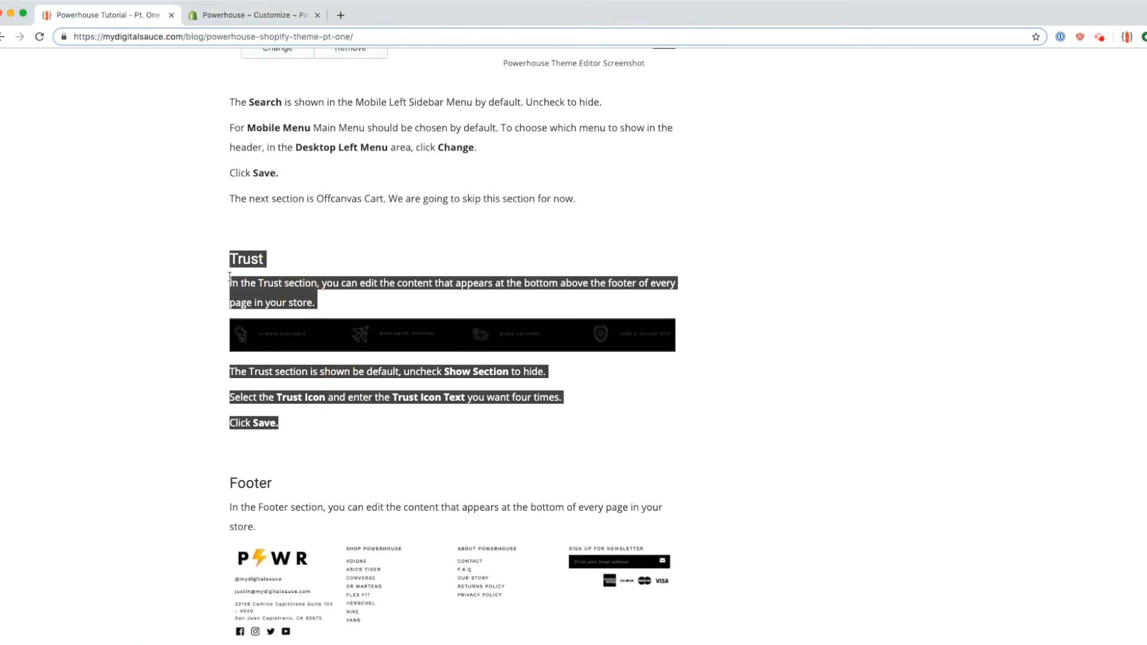
Step: Read the tutorial's Footer customization steps, from the footer logo onward, then return to the theme editor
scroll(287, 422, down, 5)
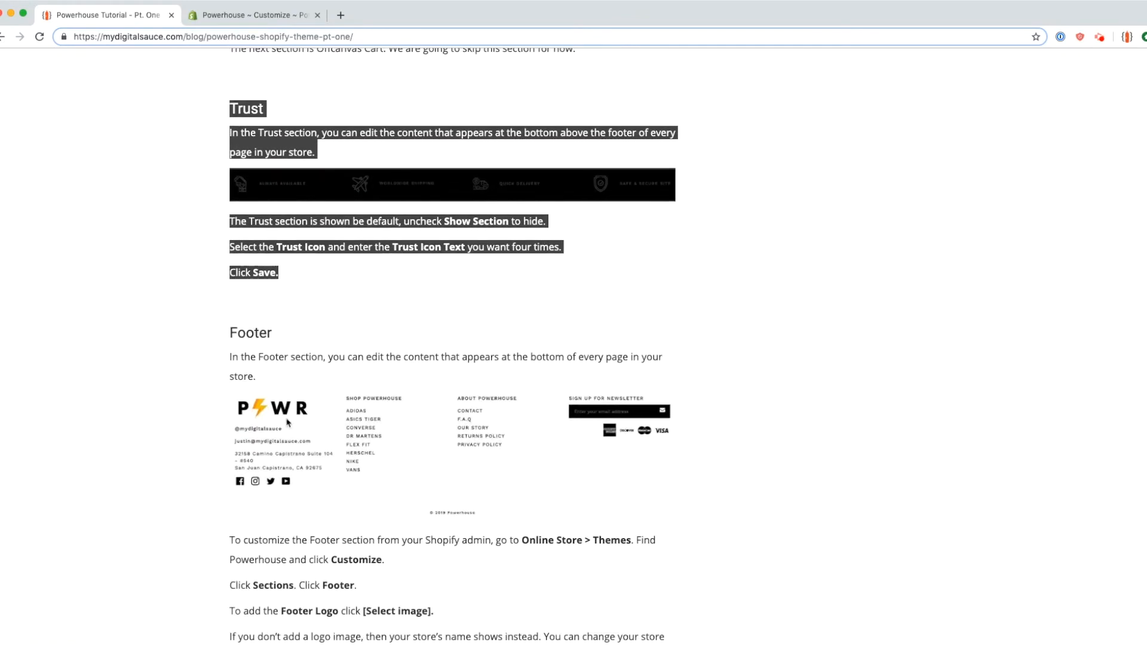
drag(216, 336, 692, 455)
click(706, 456)
scroll(454, 335, down, 4)
drag(228, 230, 542, 243)
scroll(376, 281, down, 5)
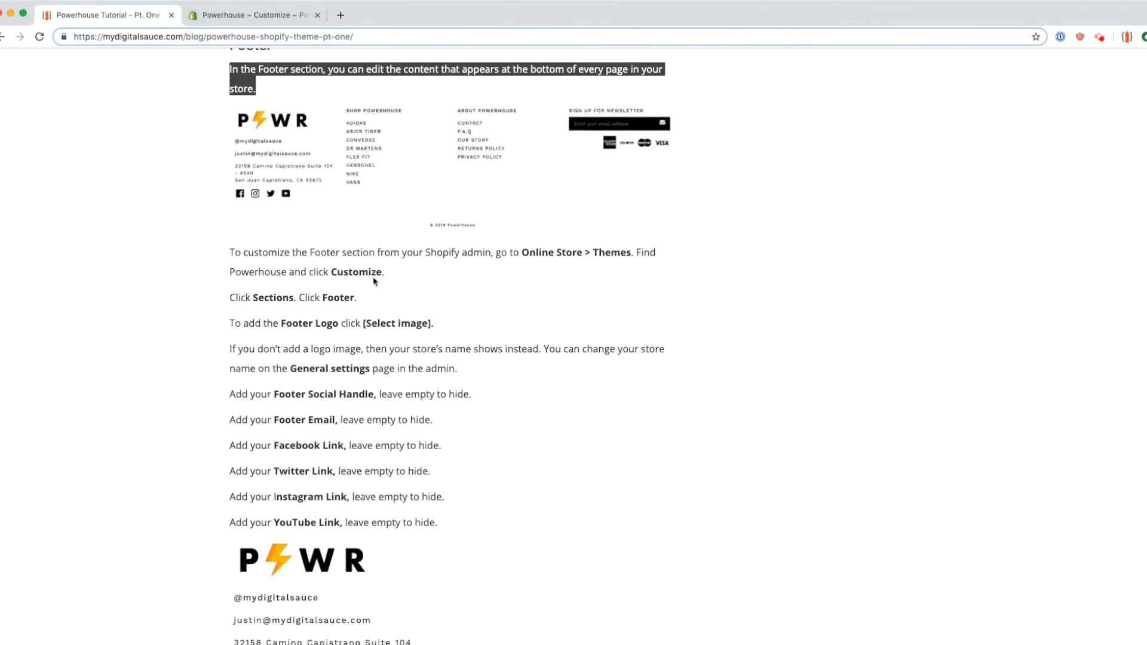
drag(228, 254, 540, 254)
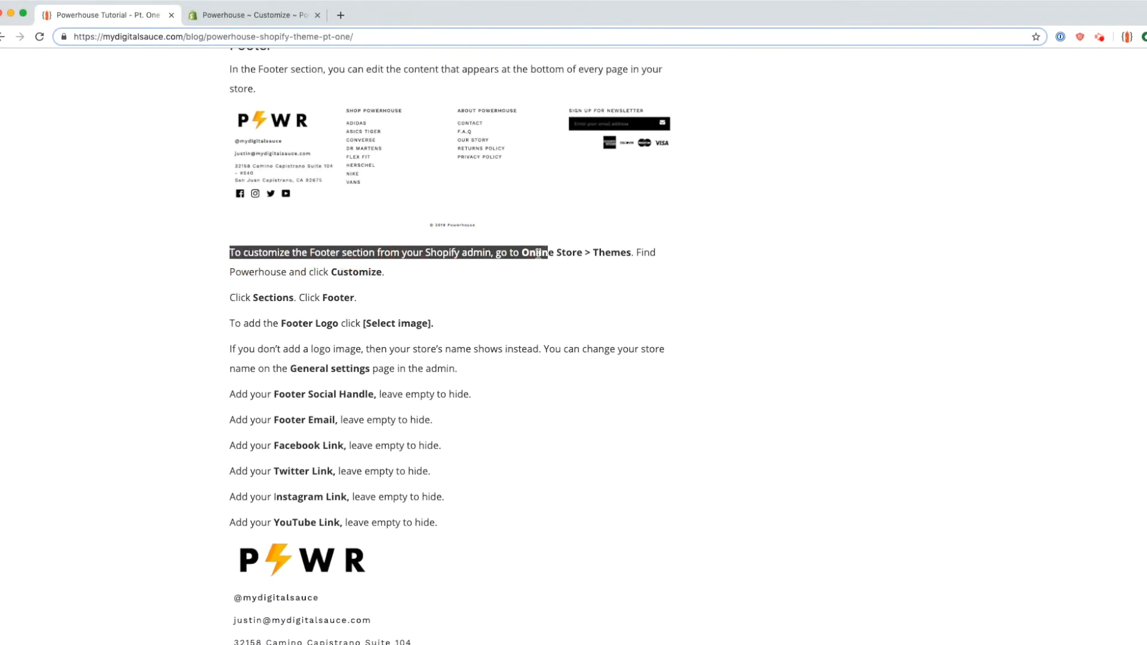
click(661, 257)
drag(229, 273, 425, 280)
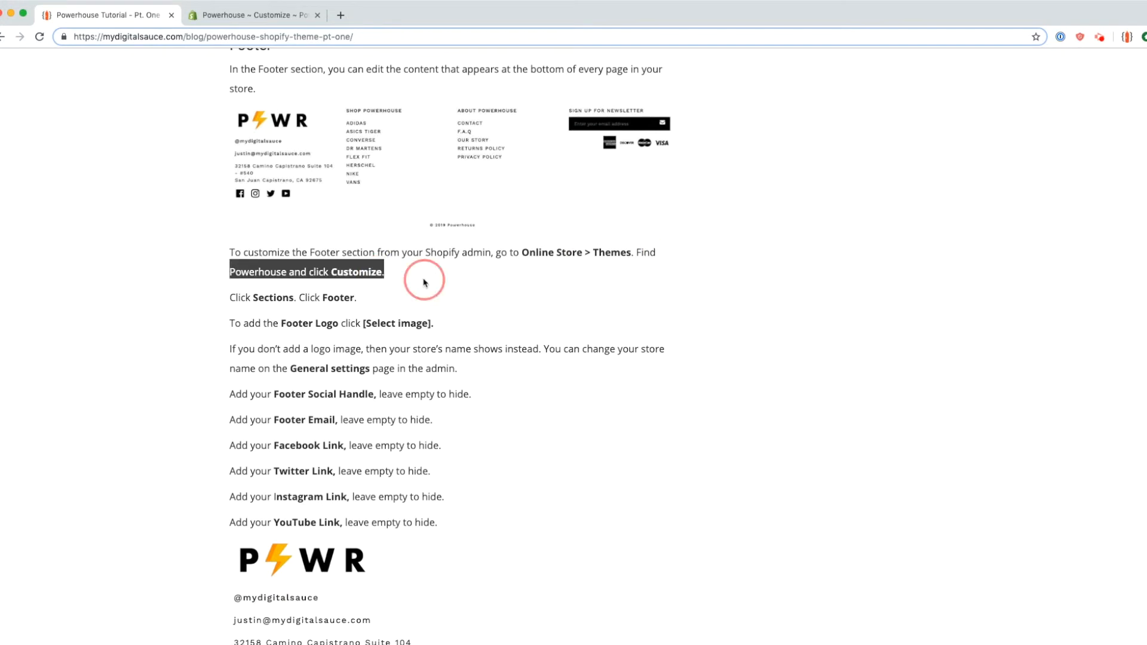
click(425, 280)
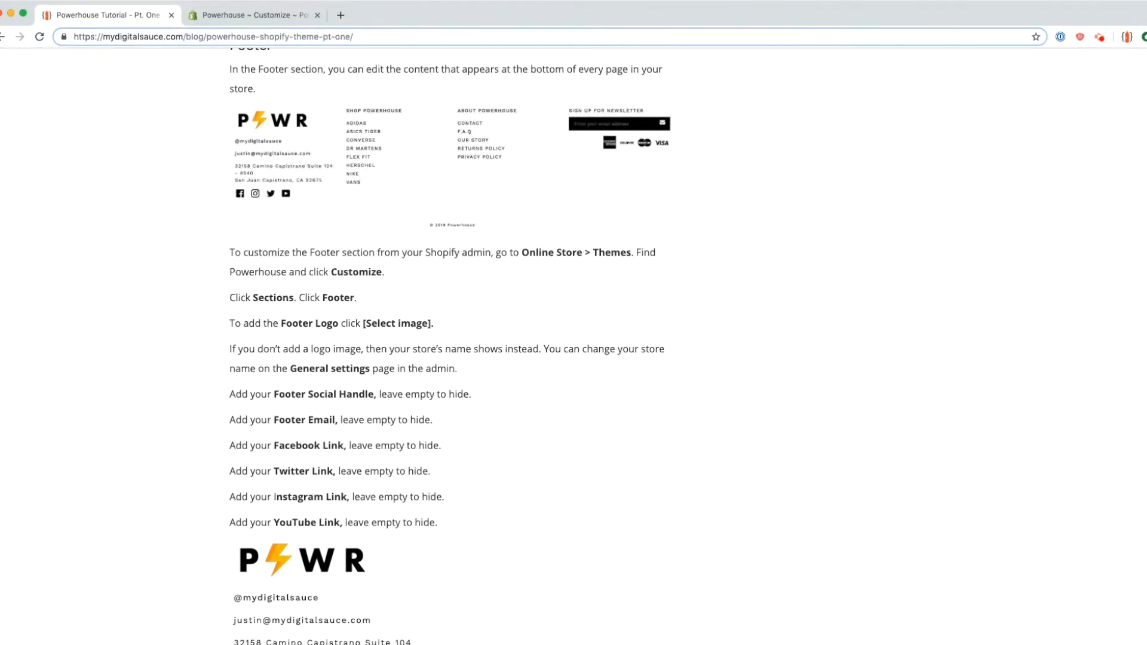
click(218, 16)
Step: Open the Footer section settings and point out the footer's default contents
click(3, 65)
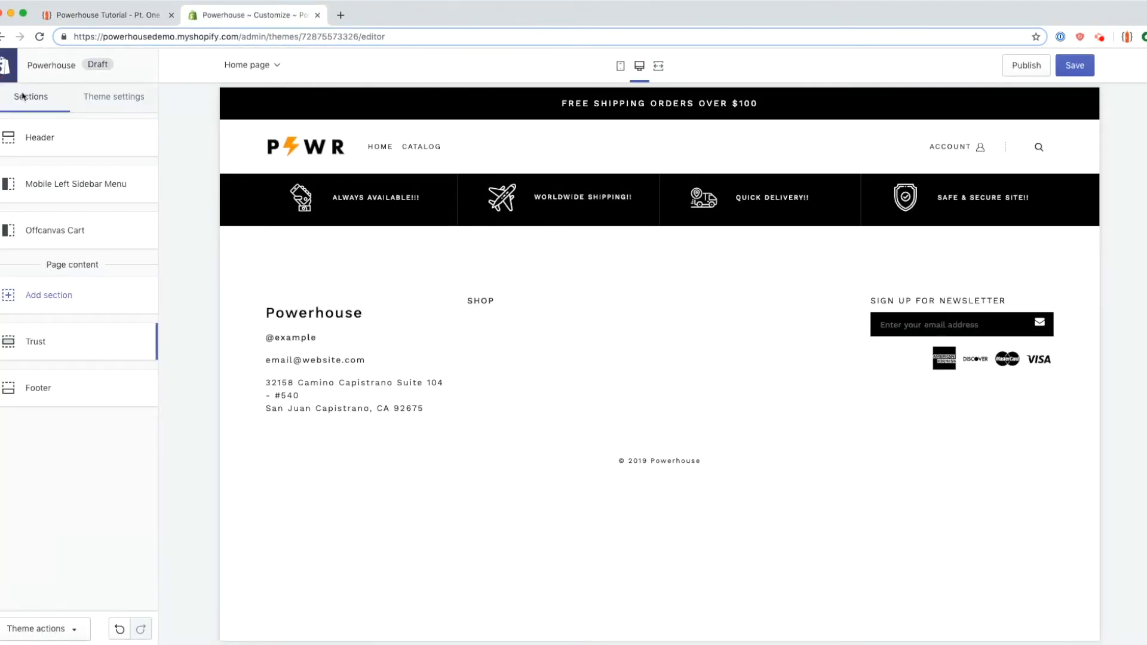
click(81, 384)
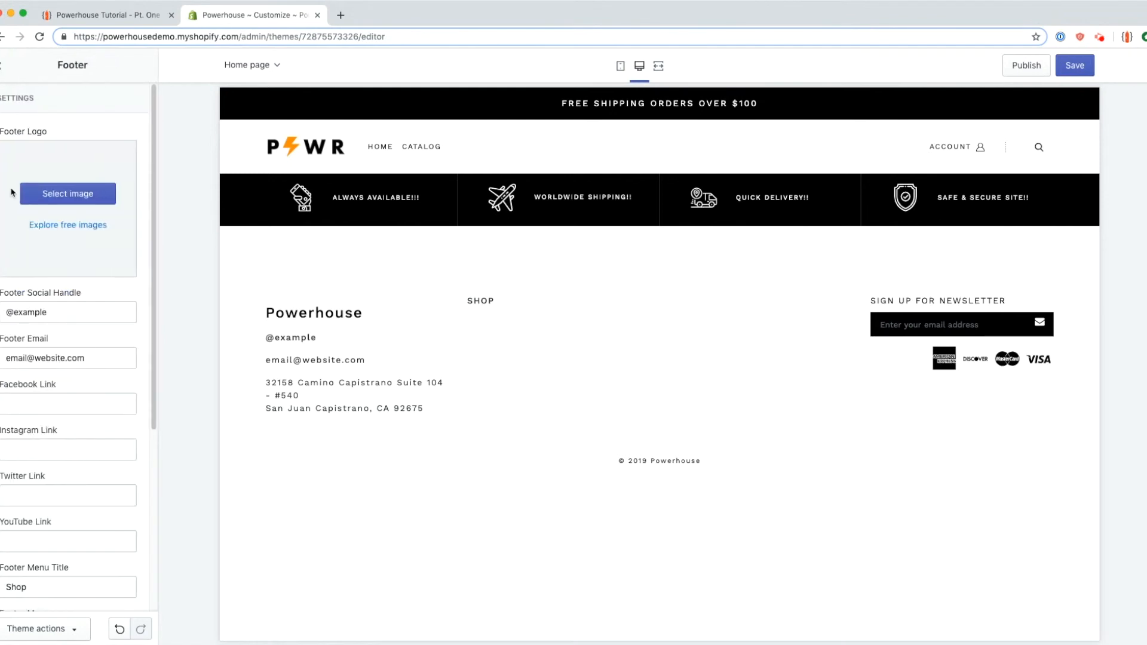
drag(273, 288, 1042, 414)
click(808, 352)
click(89, 201)
click(112, 239)
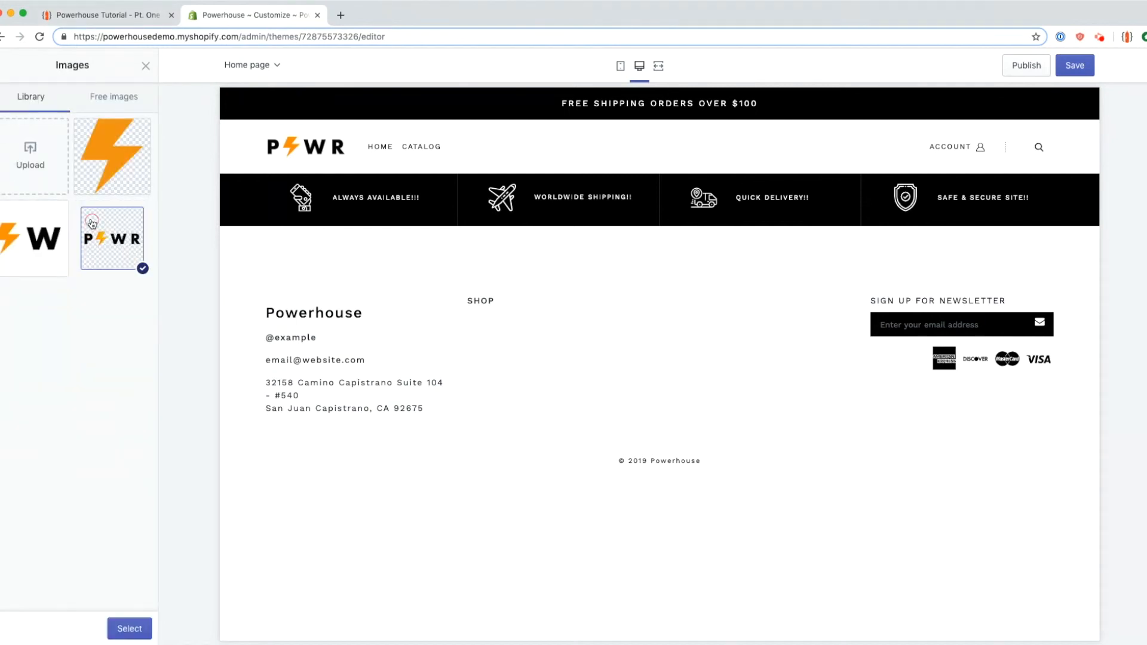
click(23, 254)
click(109, 239)
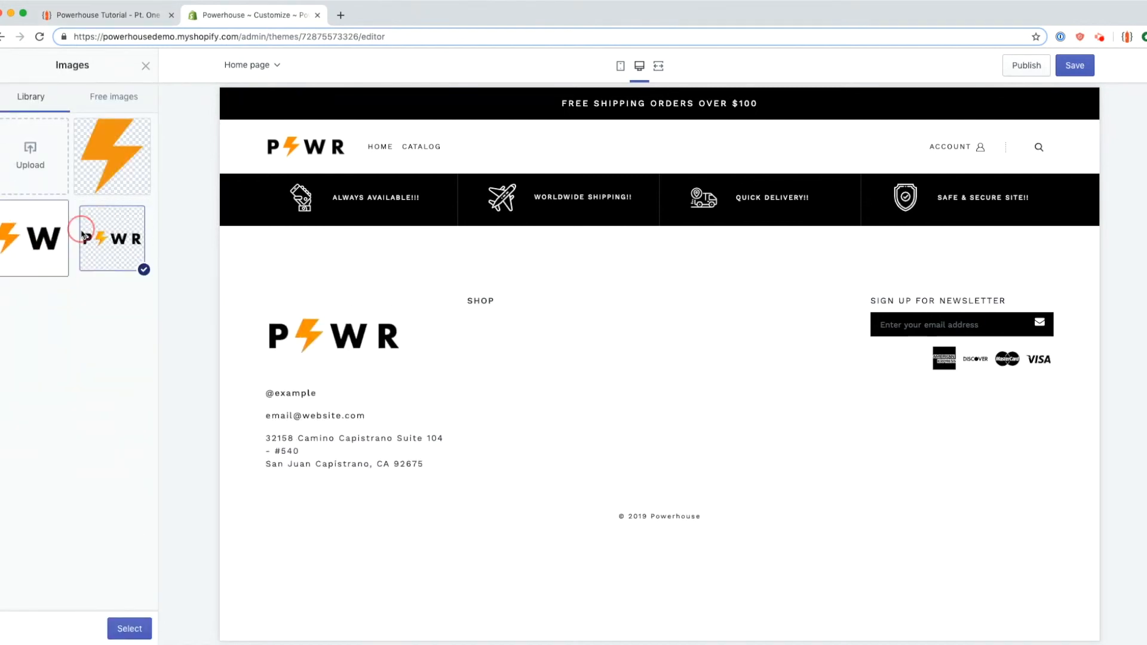
click(127, 624)
double_click(53, 334)
triple_click(40, 335)
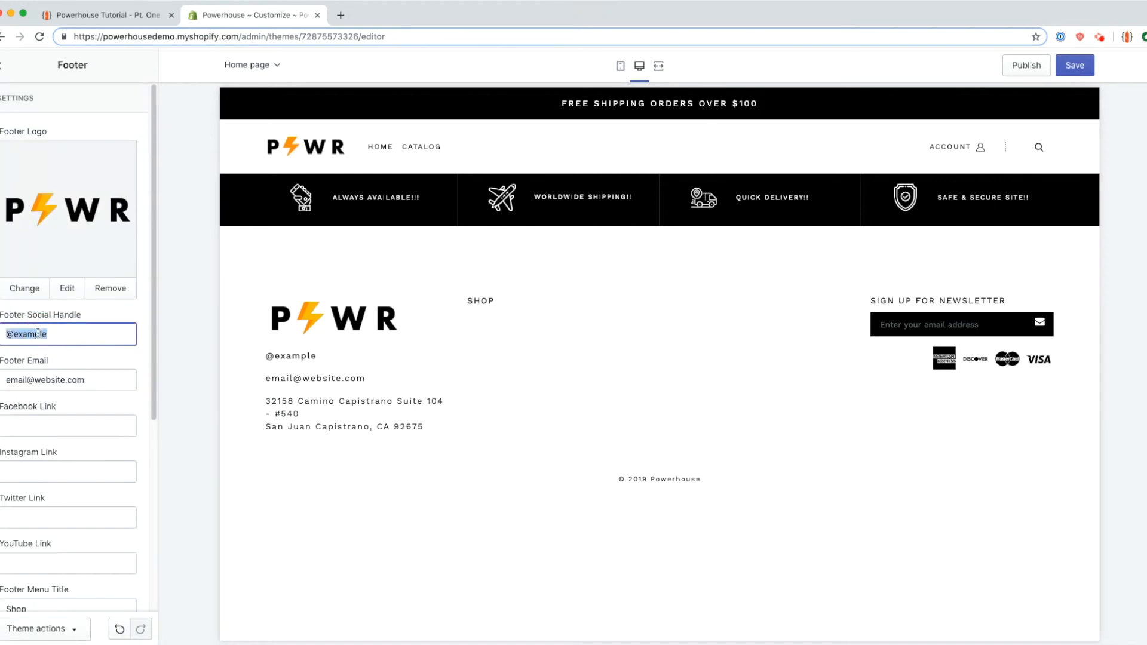
scroll(60, 370, down, 1)
scroll(60, 373, down, 2)
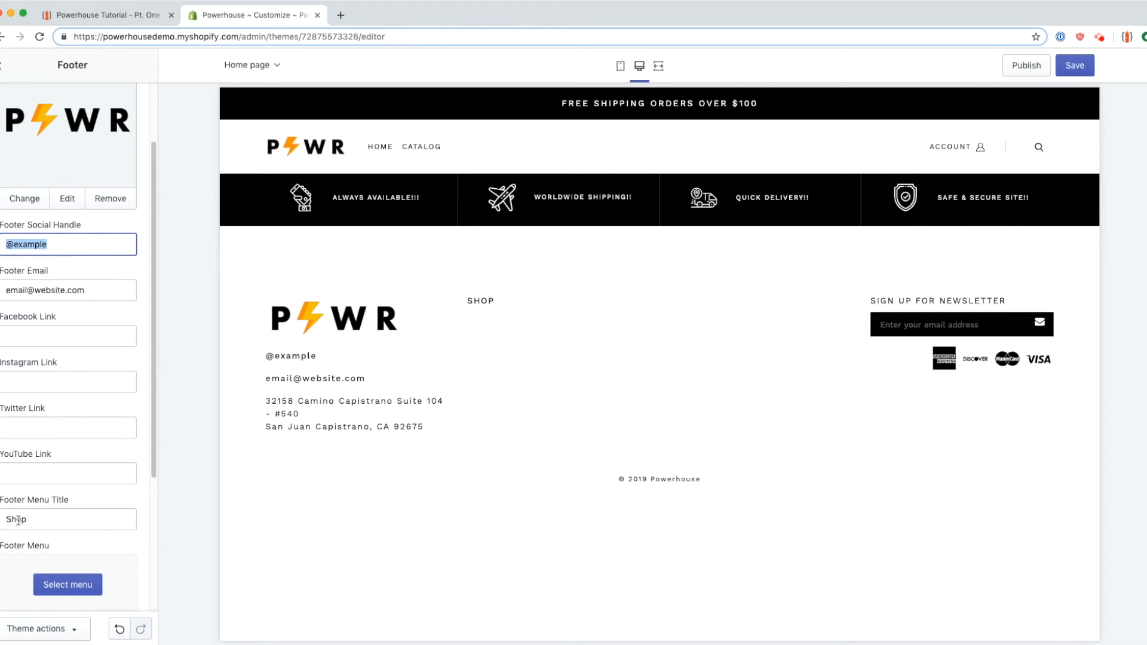
key(BackSpace)
text(@)
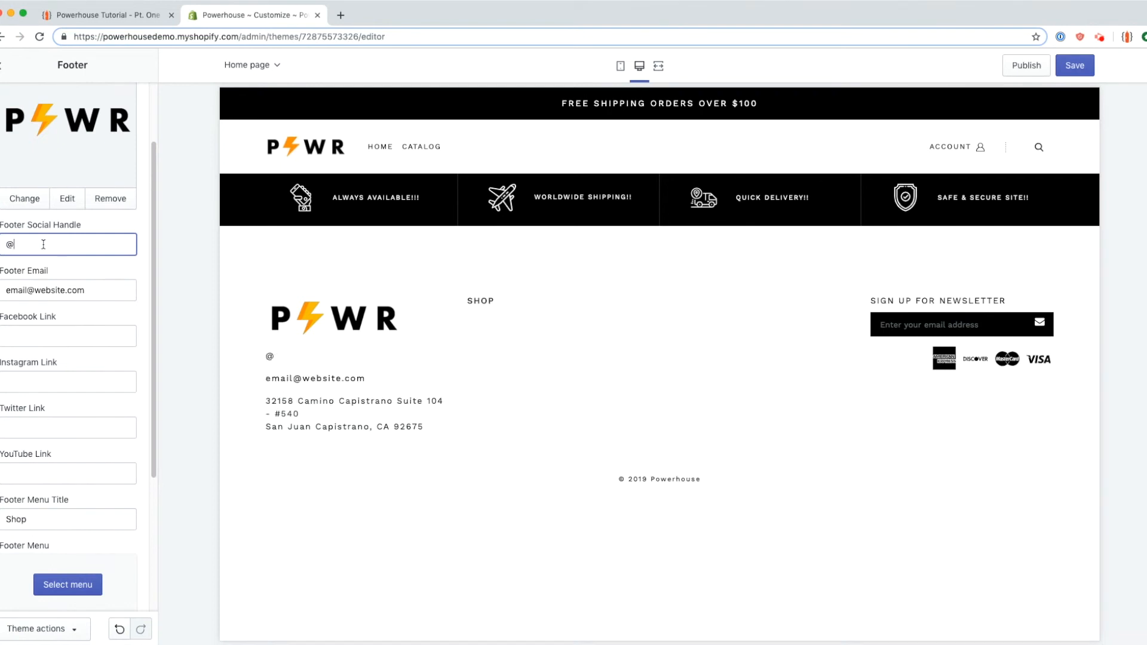
text(mydigitalsauce)
key(Tab)
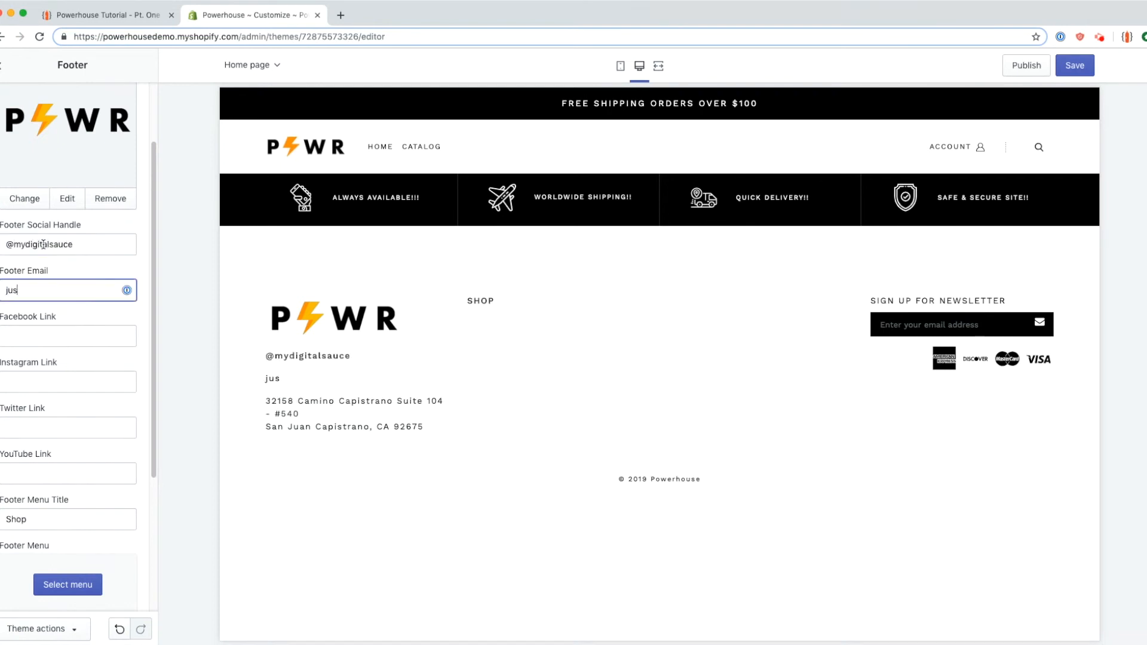
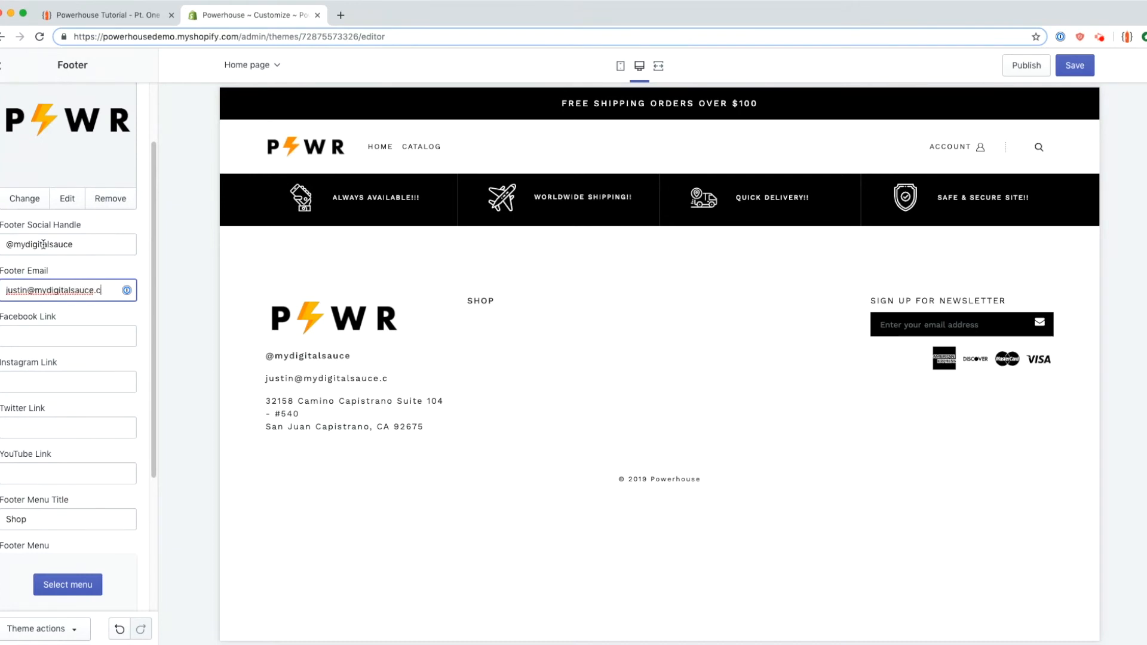
Step: Enter the Facebook, Instagram, Twitter and YouTube links, e.g. fb.com/mydigitalsauce and instagram.com/mydigitalsauce
key(Tab)
text(fb.com/mydigitalsauce)
key(Tab)
text(instagram.com/mydigitalsauce)
key(Tab)
text(twitter.com/mydigitalsauce)
key(Tab)
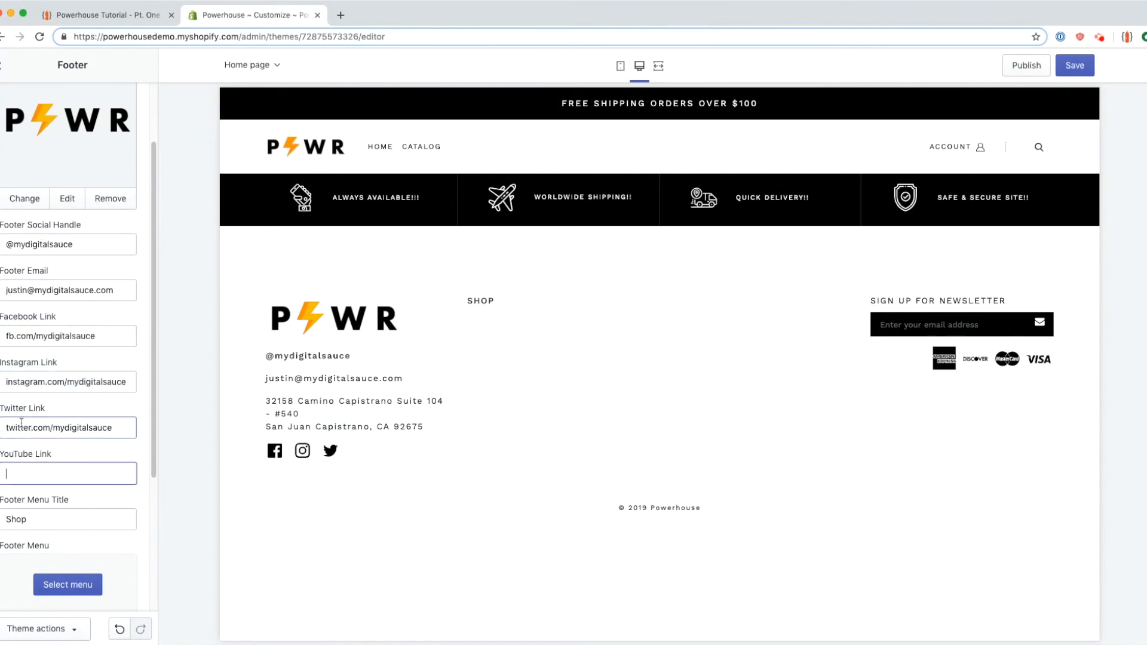
text(youtube)
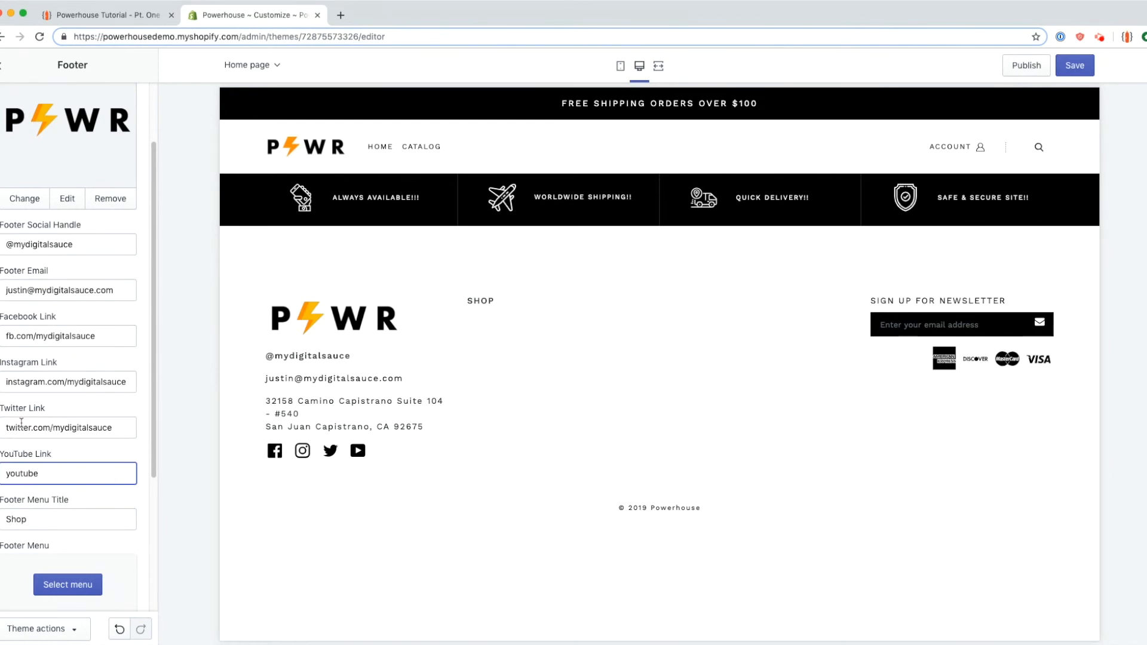
drag(252, 343, 398, 463)
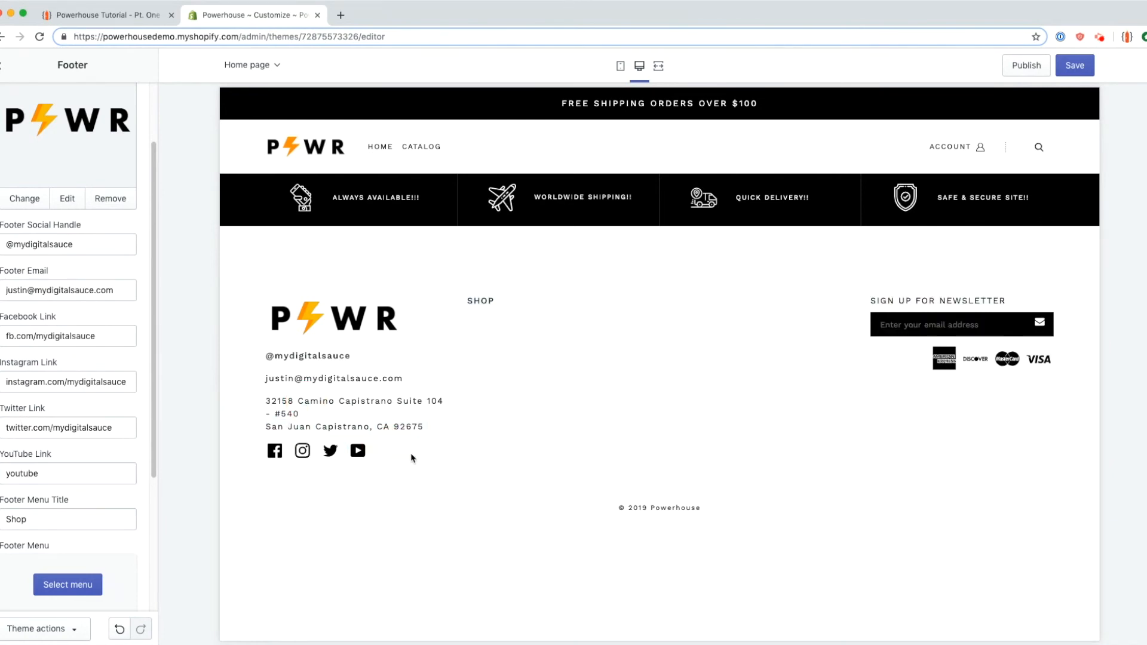
Step: Check the Footer Menu Title instruction in the Part One tutorial, then return to the editor
click(135, 12)
scroll(203, 329, down, 5)
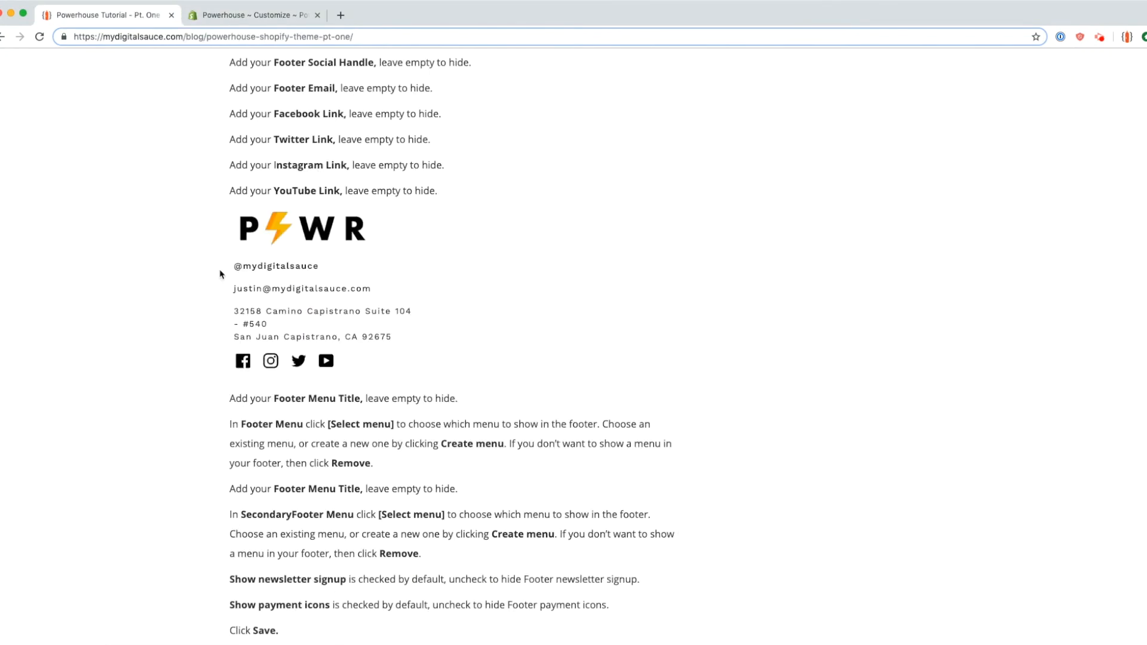
scroll(151, 328, down, 3)
drag(274, 303, 361, 304)
click(233, 17)
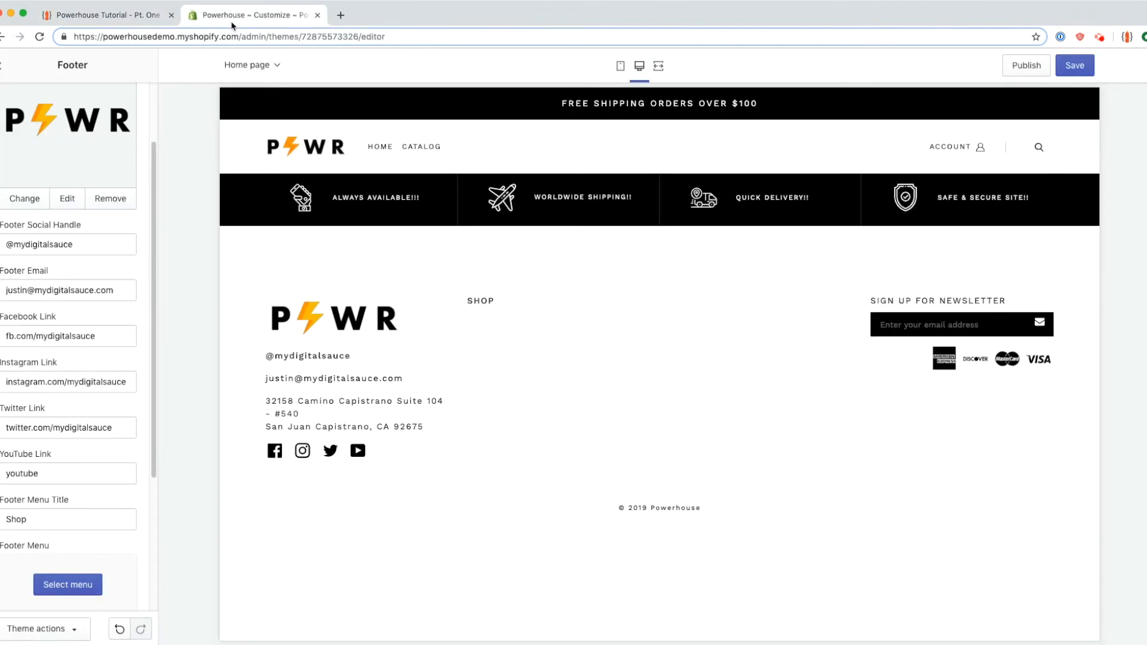
Step: Title the first footer column 'Shop Powerhouse' and assign it the Footer menu
scroll(43, 409, down, 3)
click(59, 362)
key(super+a)
key(BackSpace)
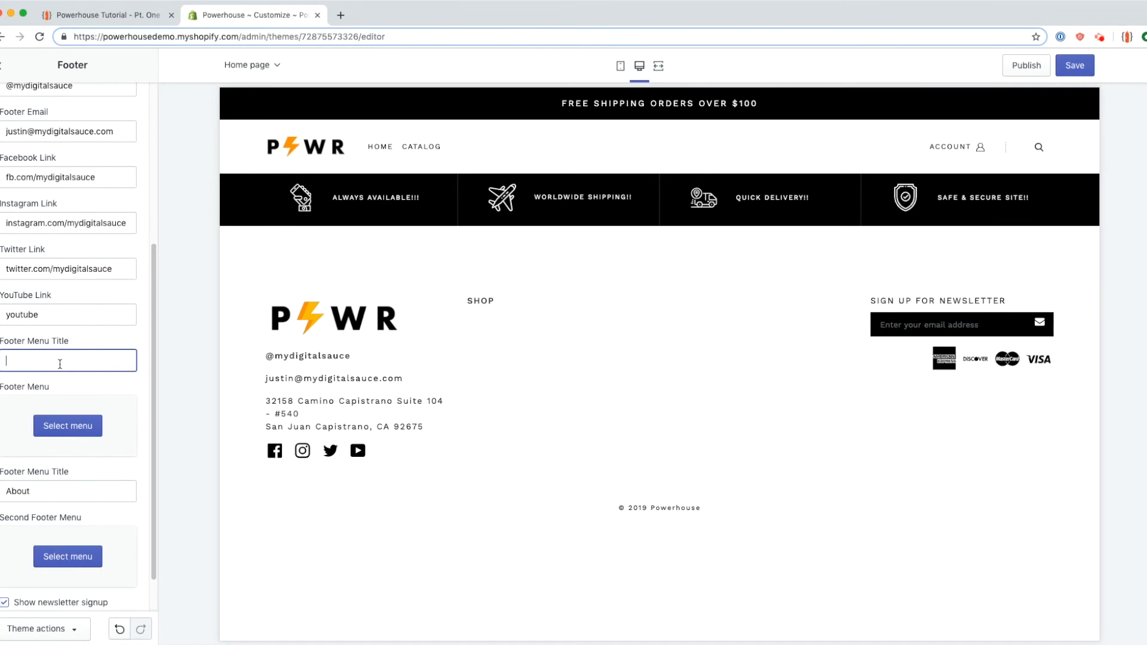
text(Shop Powerhouse)
click(81, 432)
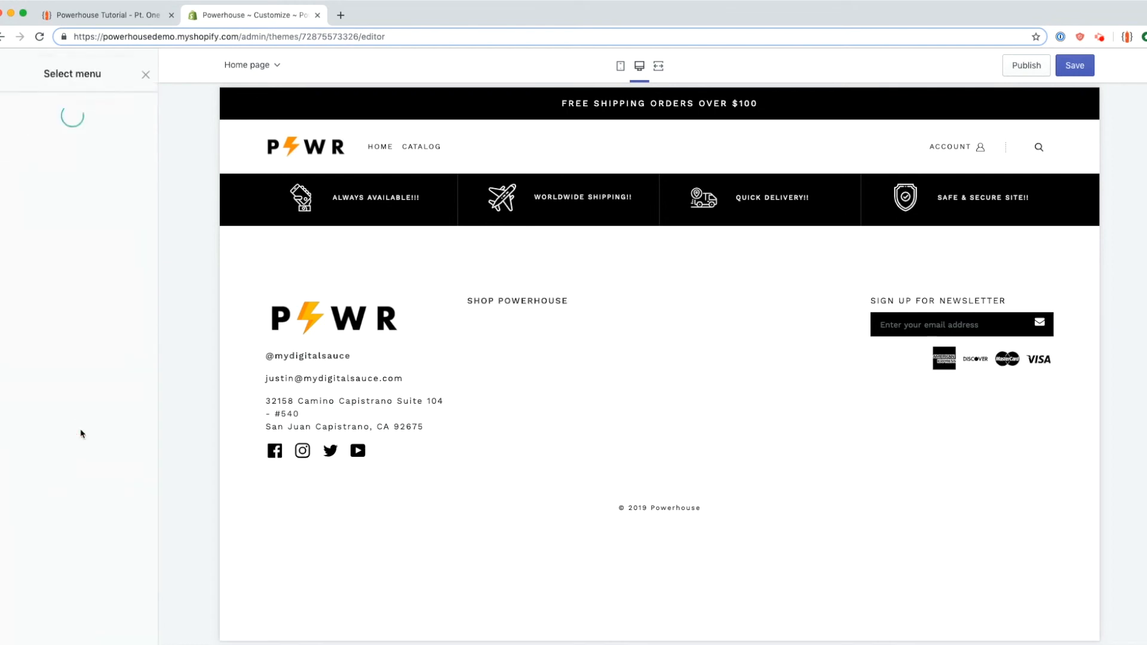
click(86, 140)
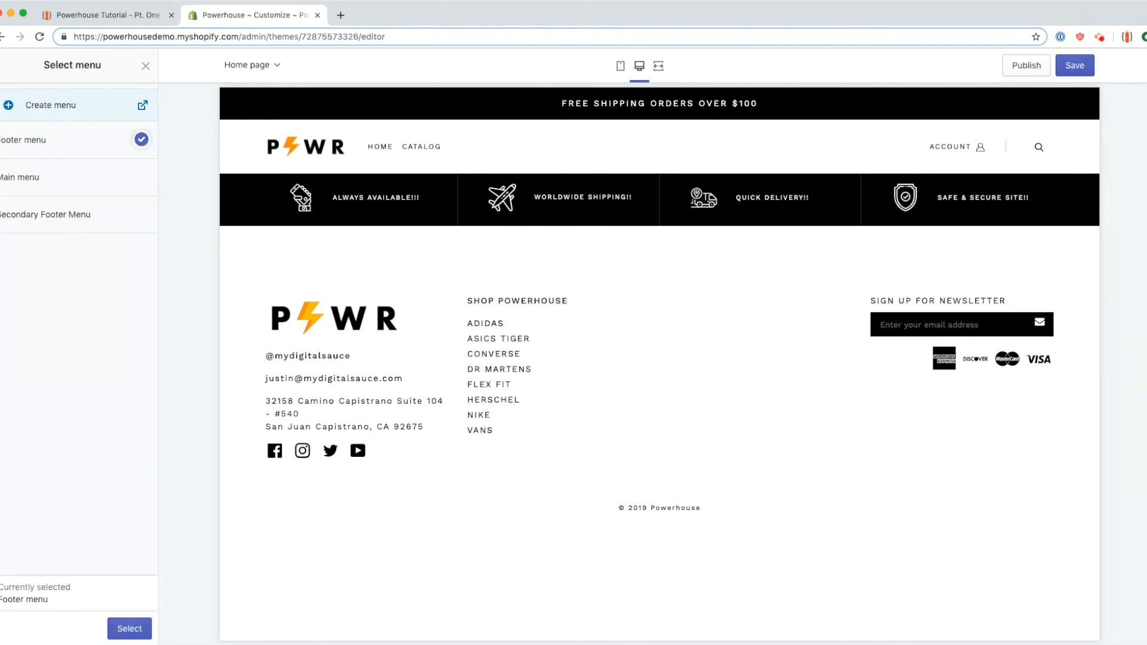
click(130, 628)
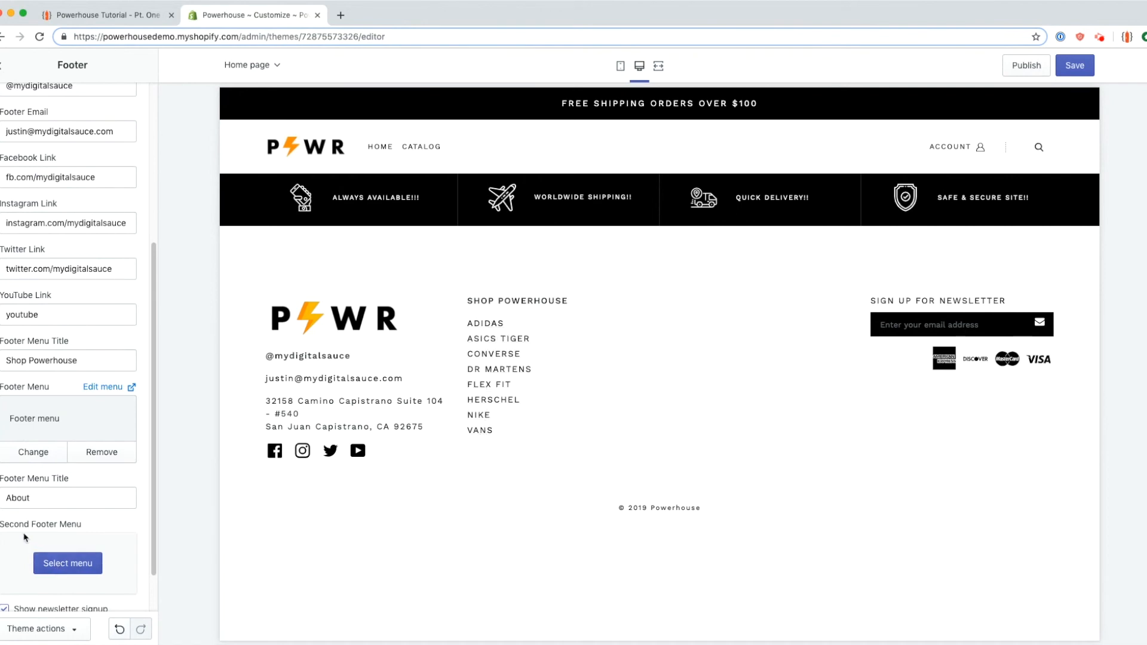
Step: Title the second column 'About Powerhouse' with the Secondary Footer Menu, and save
scroll(24, 538, down, 2)
double_click(18, 445)
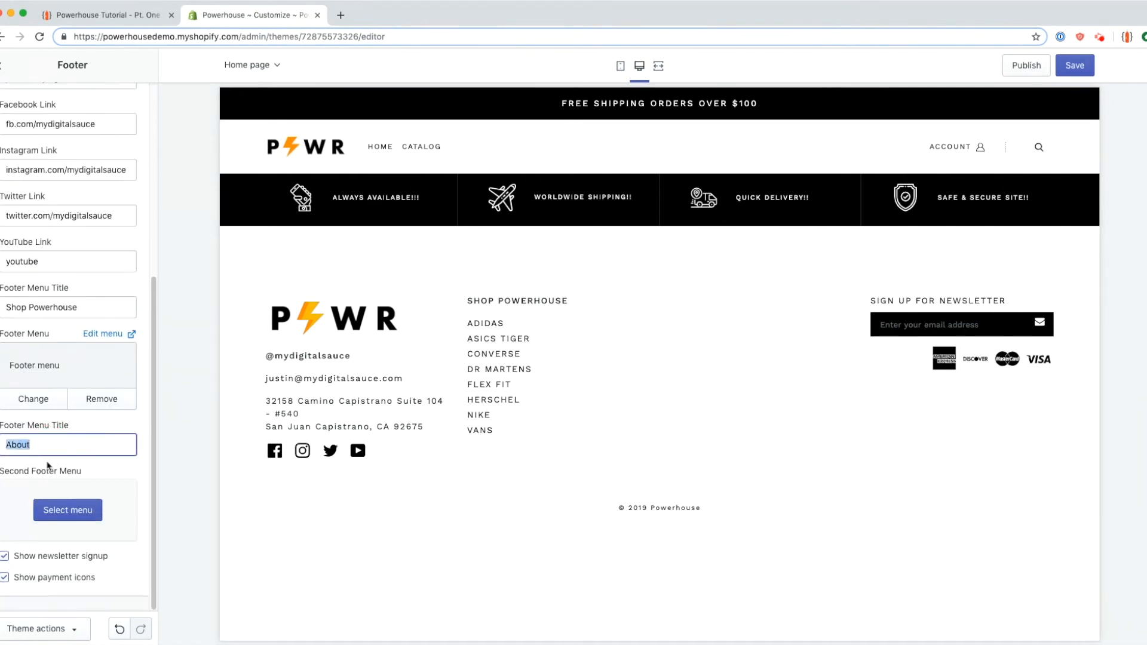
text(About Powerhouse)
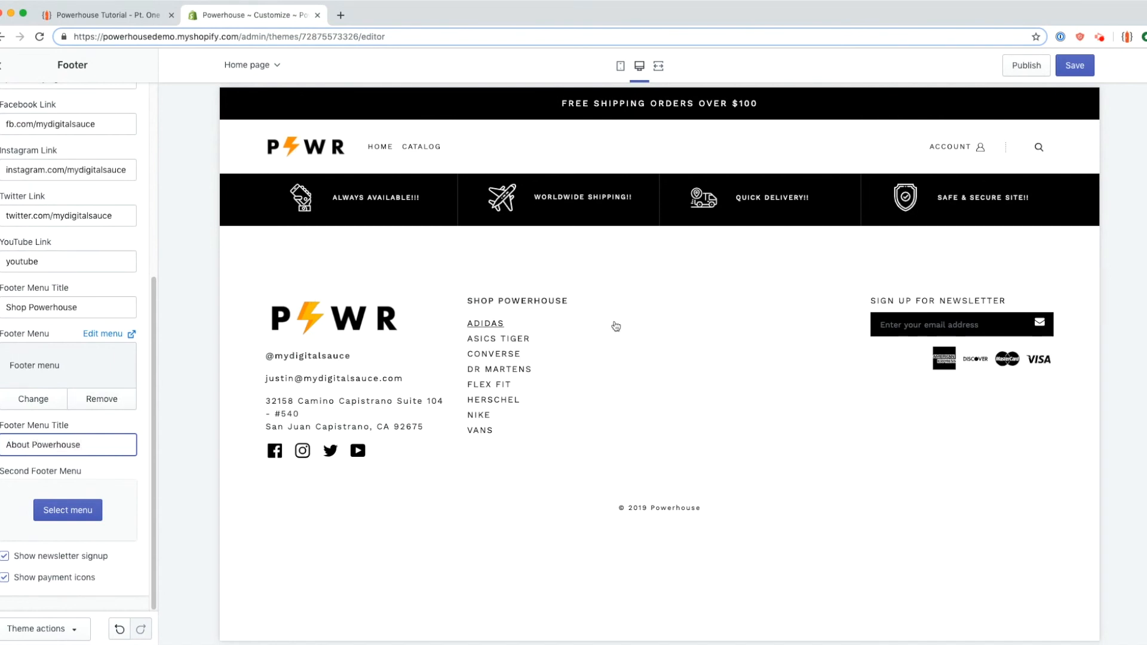
click(68, 511)
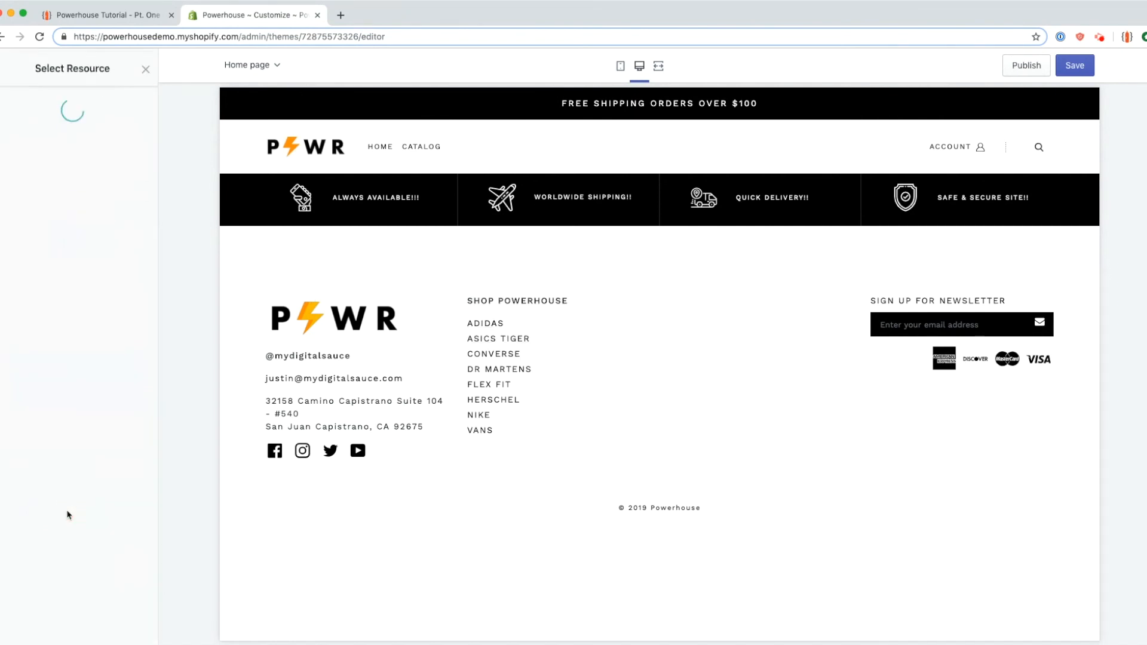
click(73, 211)
click(128, 628)
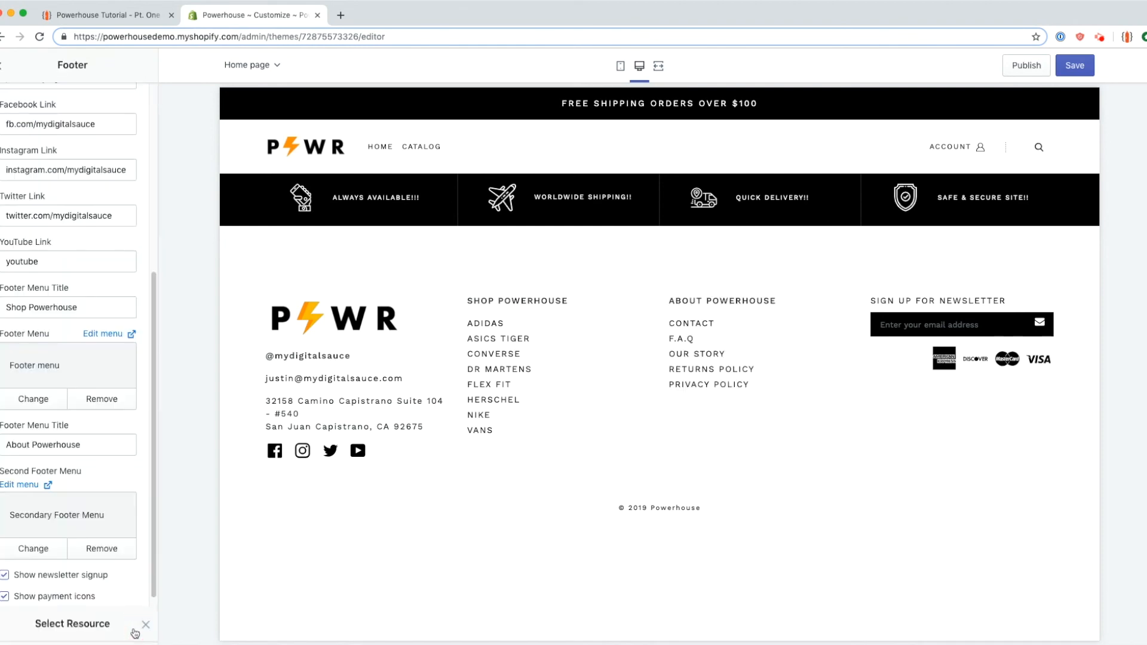
scroll(149, 500, down, 1)
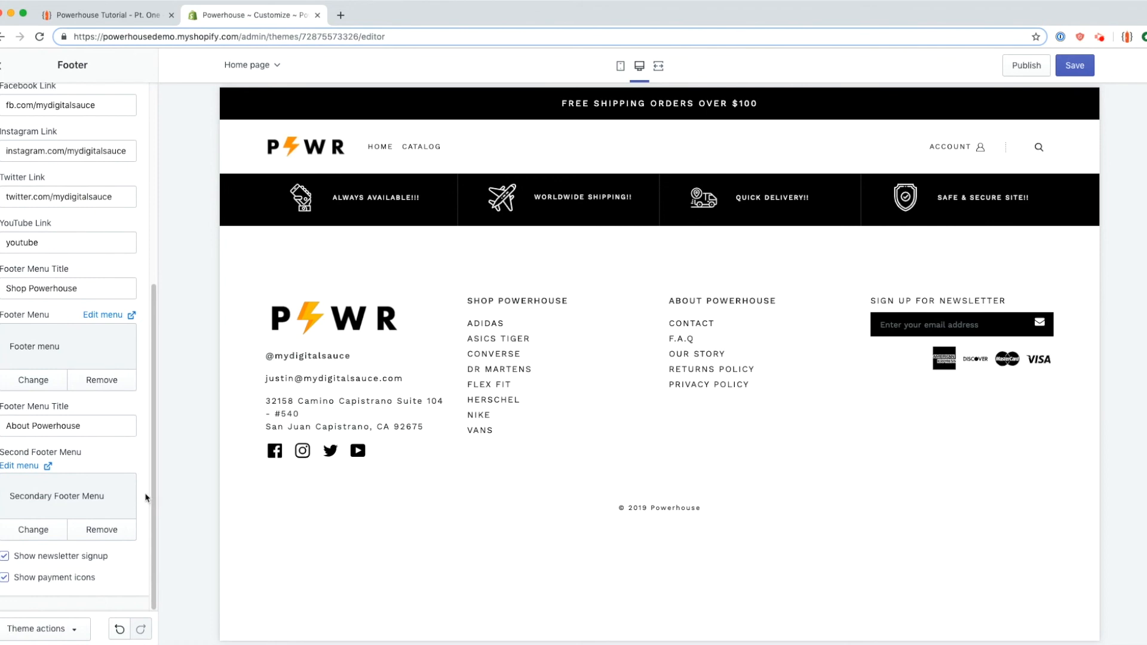
click(1074, 65)
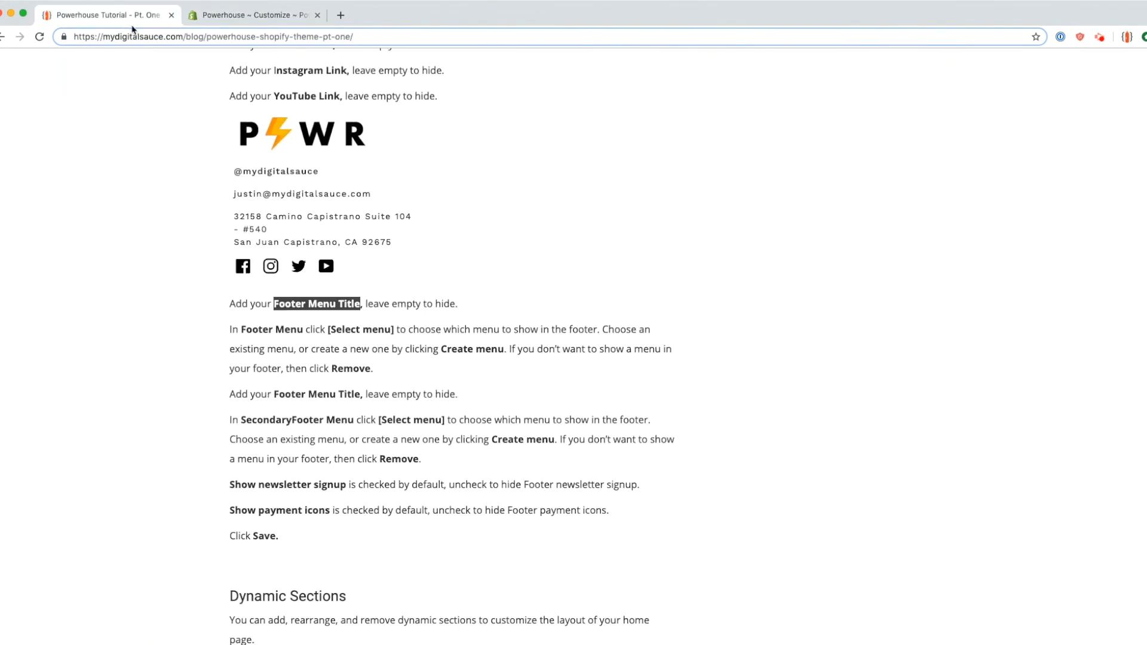
click(132, 24)
scroll(189, 489, down, 1)
drag(229, 430, 604, 445)
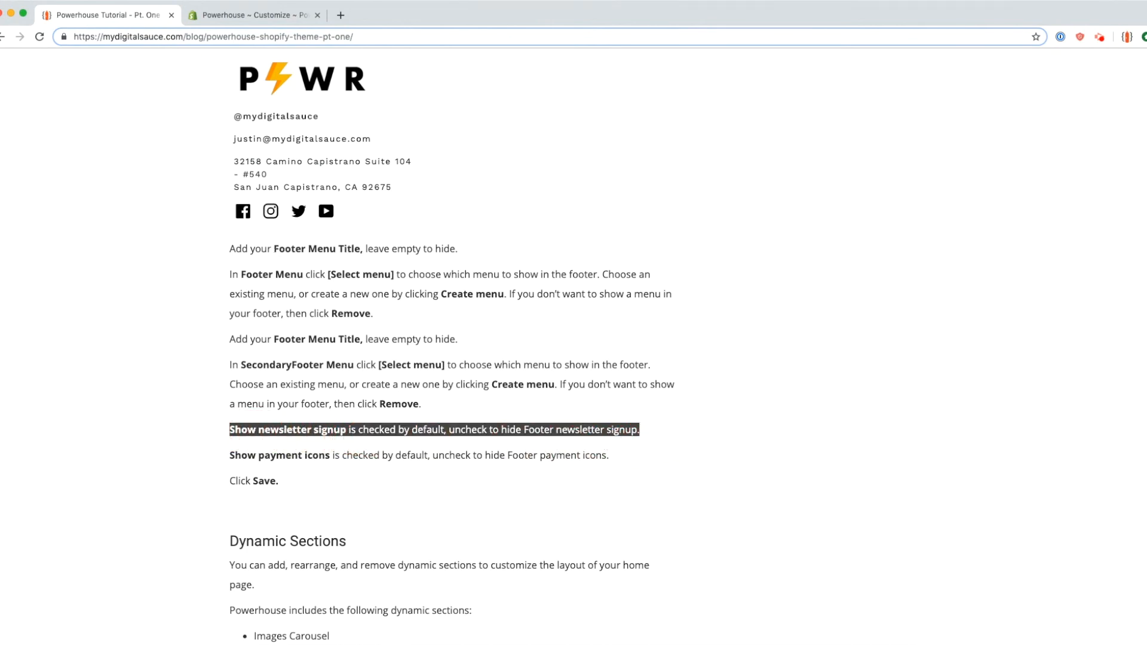
click(223, 22)
drag(871, 300, 1031, 306)
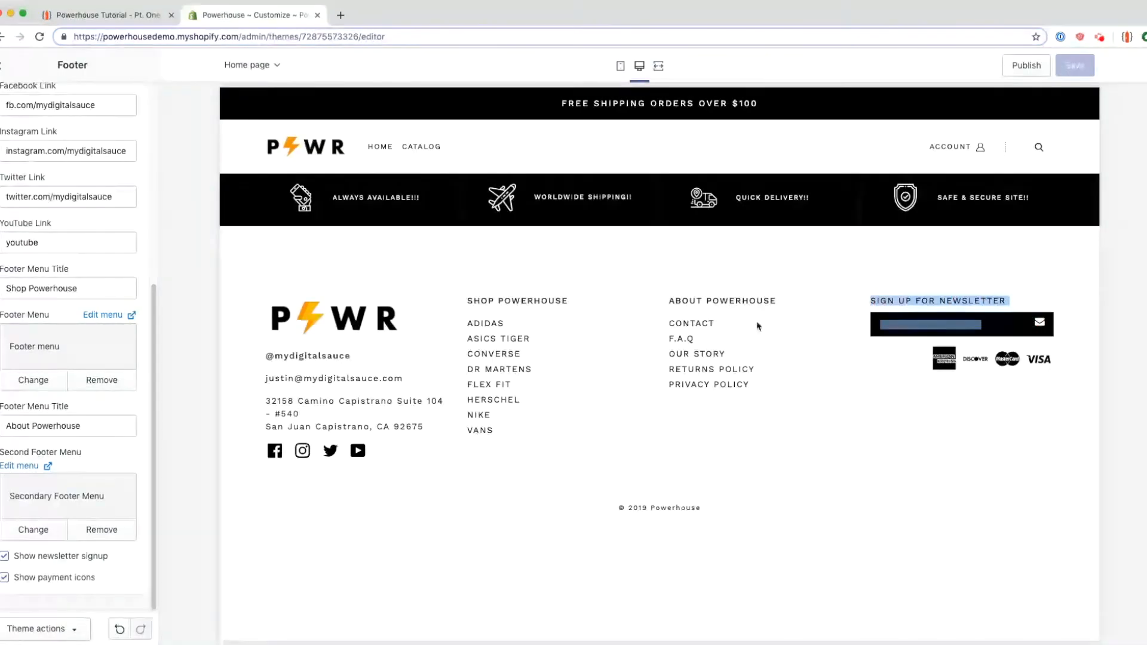
Step: Turn off Show newsletter signup in the footer, keeping Show payment icons enabled
click(64, 559)
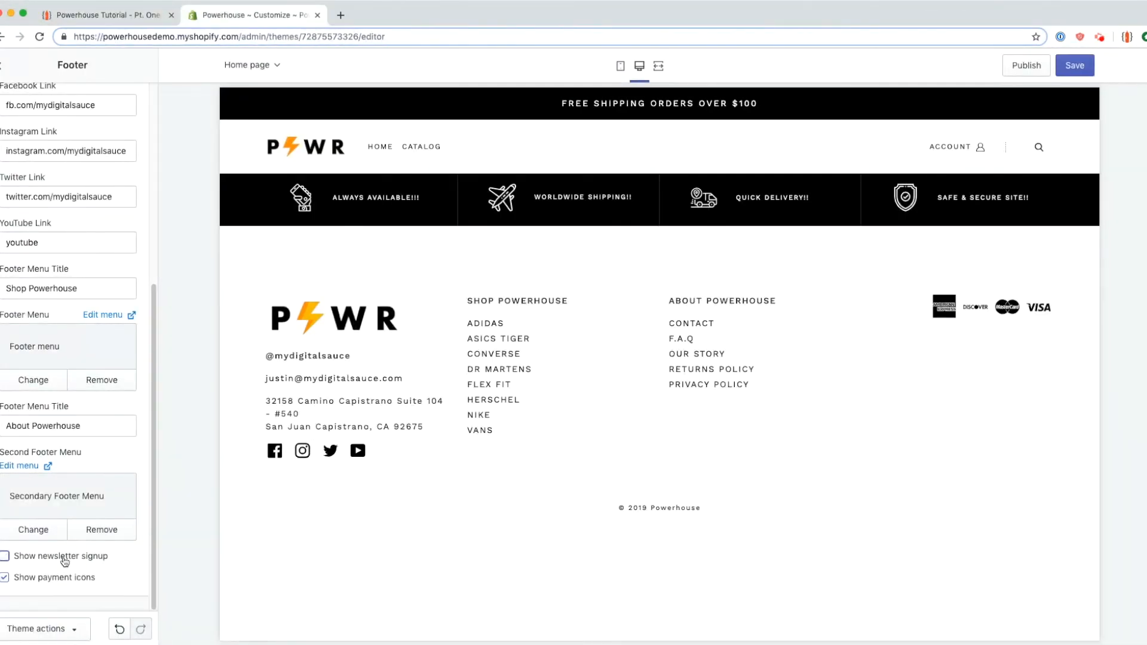
click(53, 581)
click(52, 580)
click(57, 560)
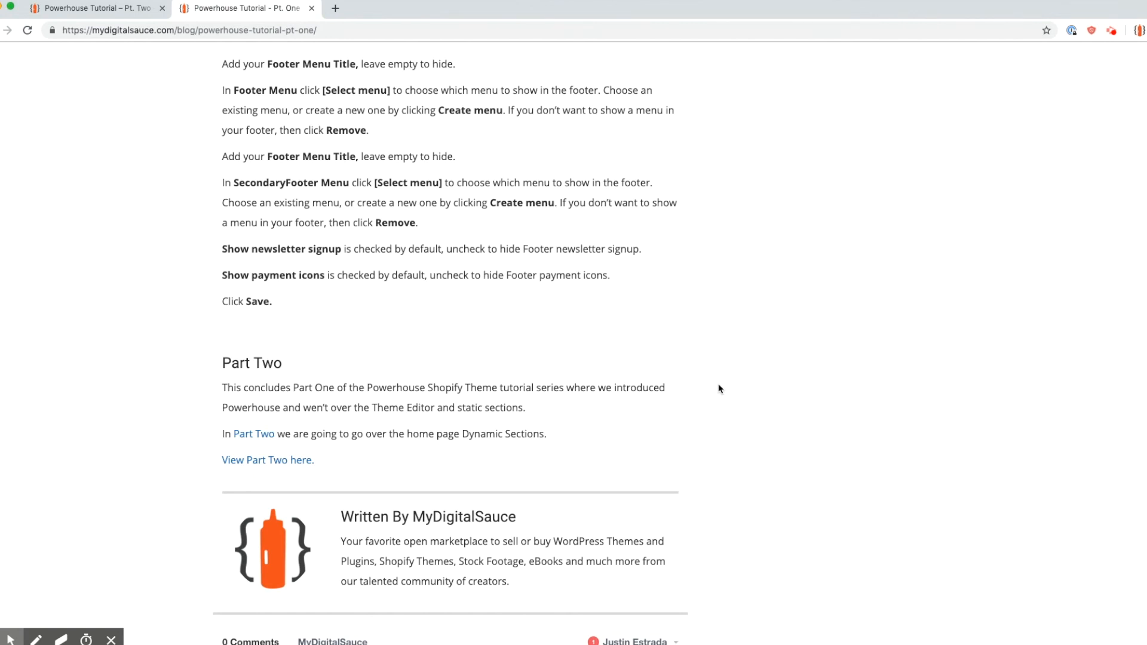
Step: Scroll back up the Part One article and switch to the Part Two – Dynamic Sections tab
scroll(690, 433, down, 4)
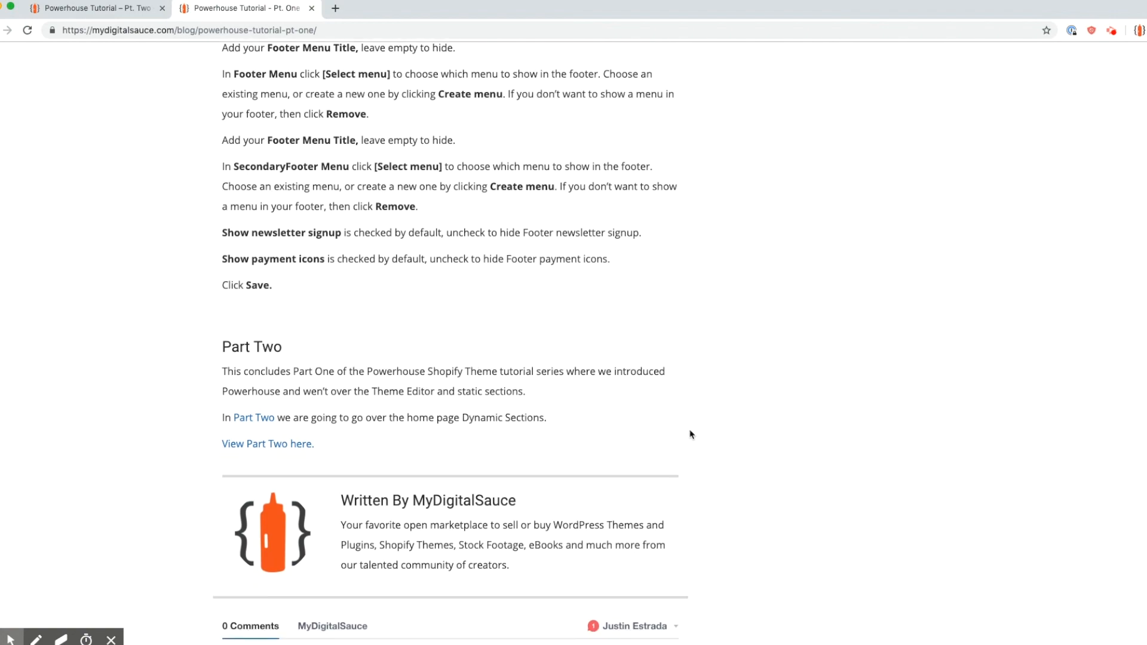
scroll(690, 434, up, 14)
scroll(690, 434, up, 13)
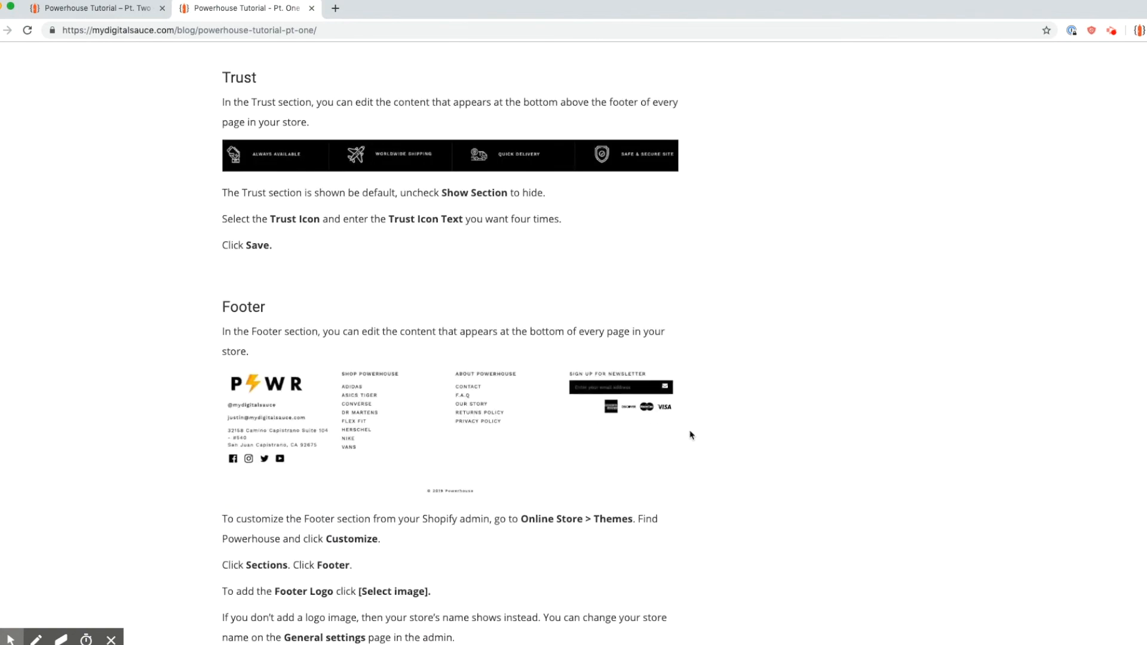
scroll(690, 435, up, 5)
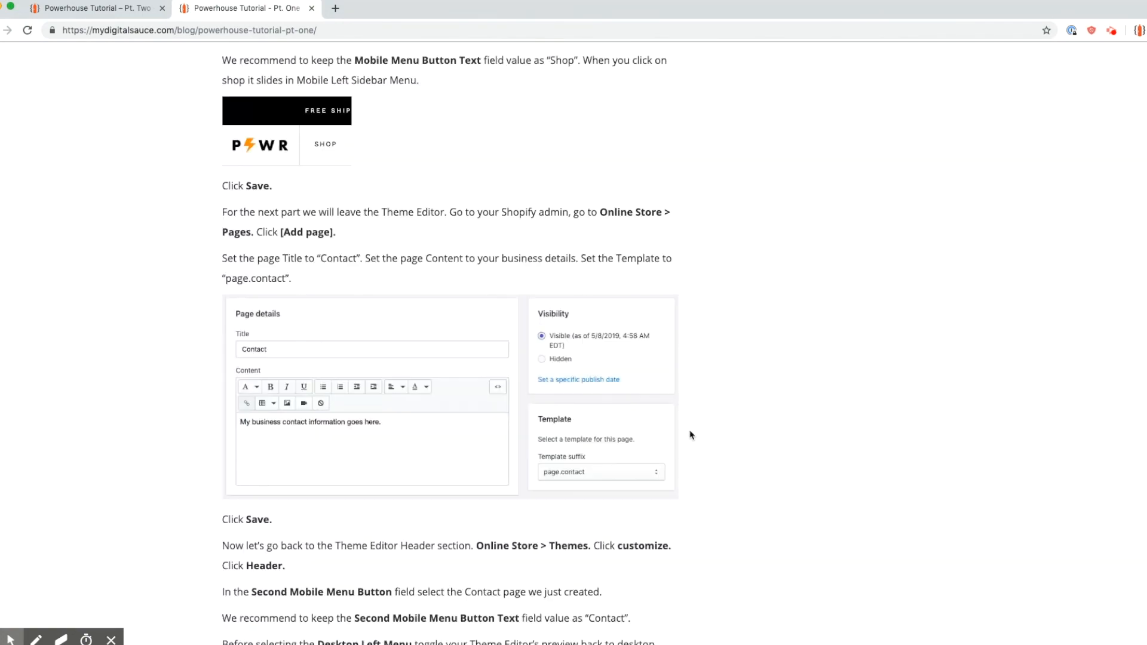
key(ctrl+shift+Tab)
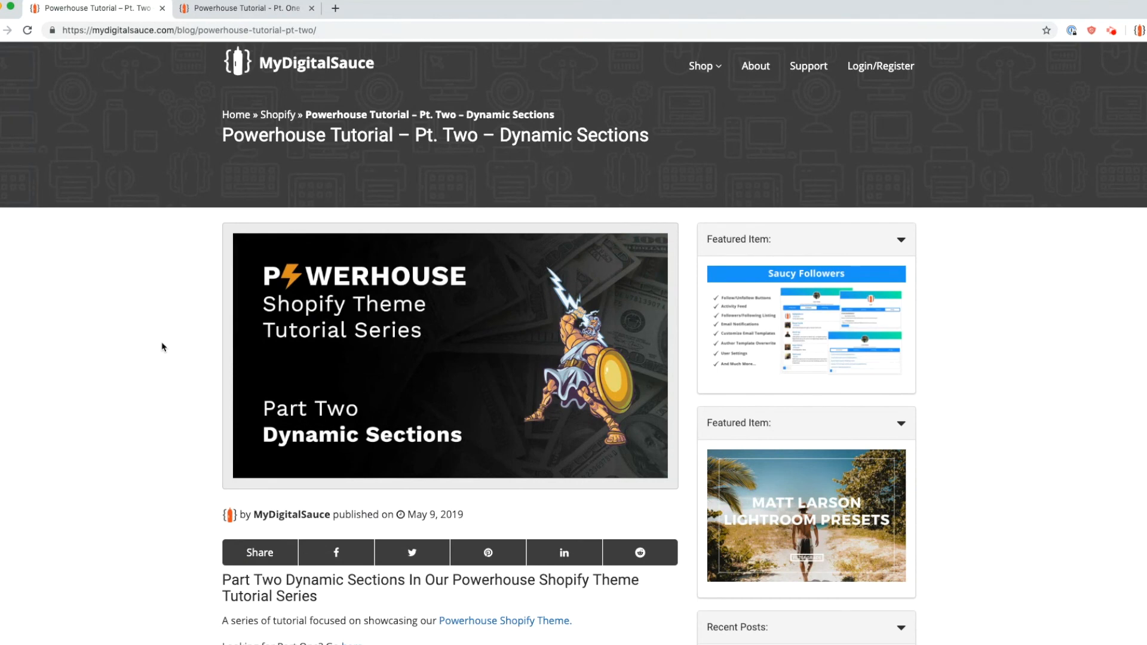